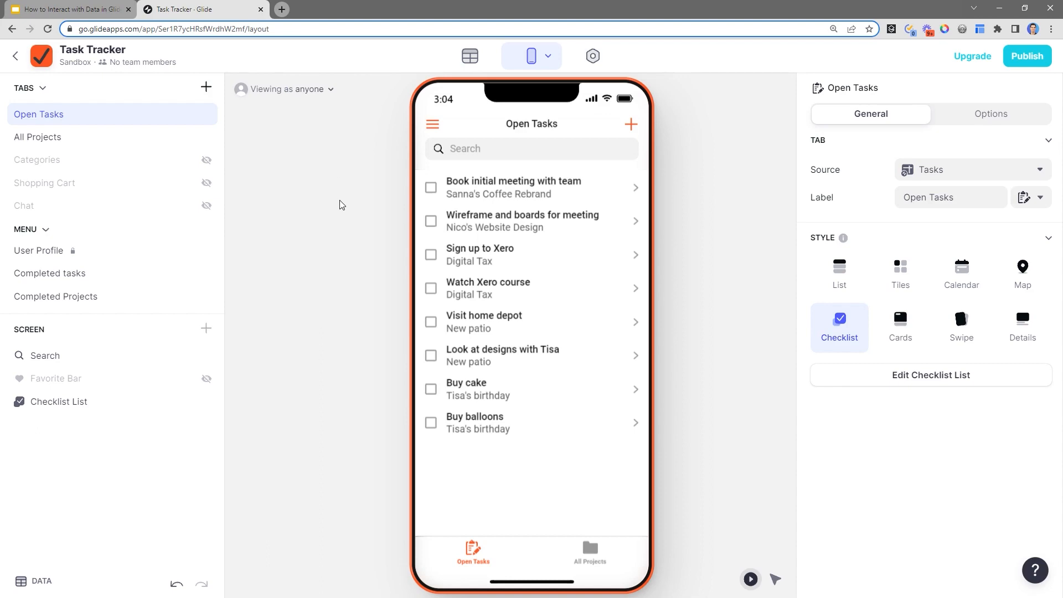
Look through the Category, Projects, Tasks and Choices tables in the app's data, returning to the Tasks table
{"action": "left_click", "coordinate": [482, 58]}
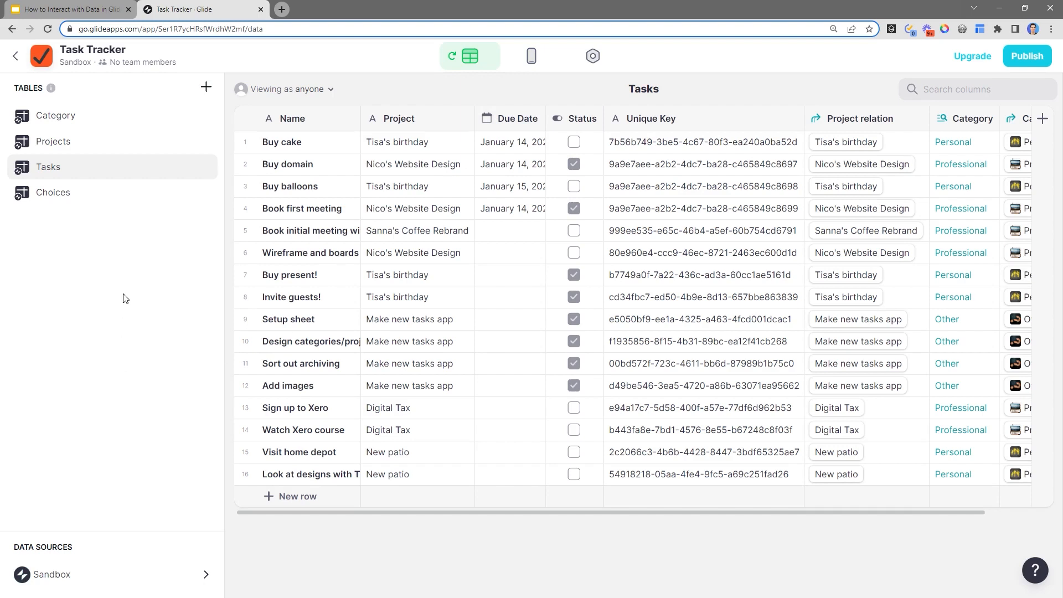
{"action": "left_click", "coordinate": [84, 122]}
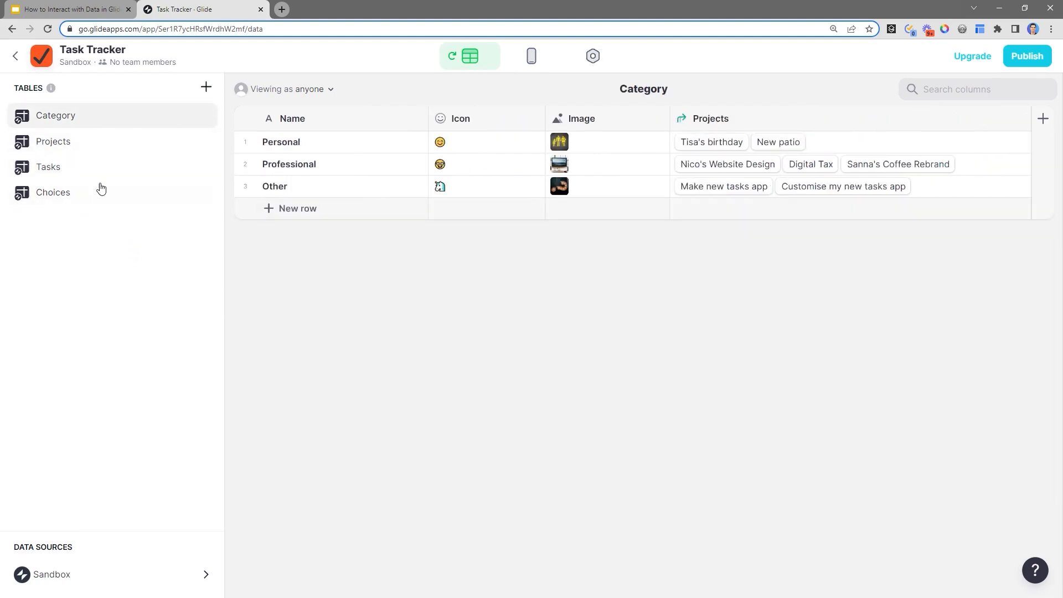
{"action": "left_click", "coordinate": [97, 143]}
{"action": "left_click", "coordinate": [88, 166]}
{"action": "left_click", "coordinate": [86, 203]}
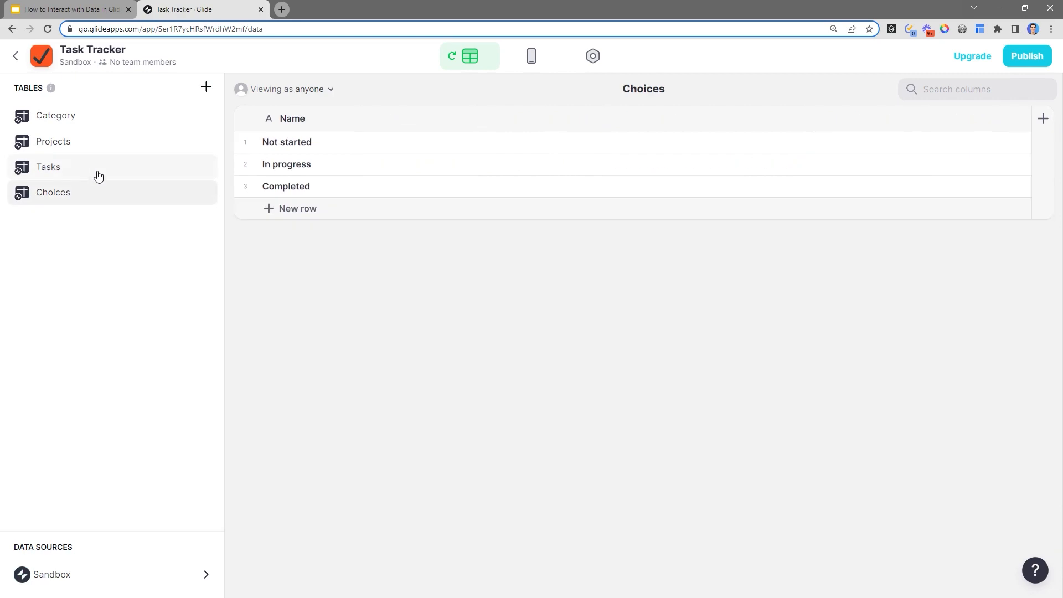
{"action": "left_click", "coordinate": [99, 175]}
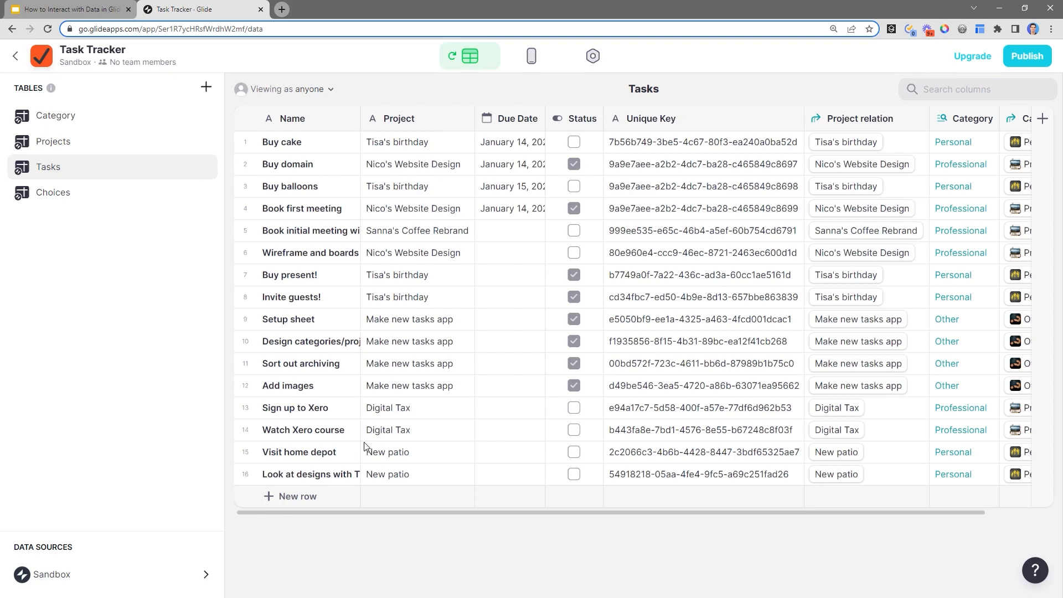
Add a new tab to the app's layout with Tasks as its source and Checklist as its style
{"action": "left_click", "coordinate": [532, 58]}
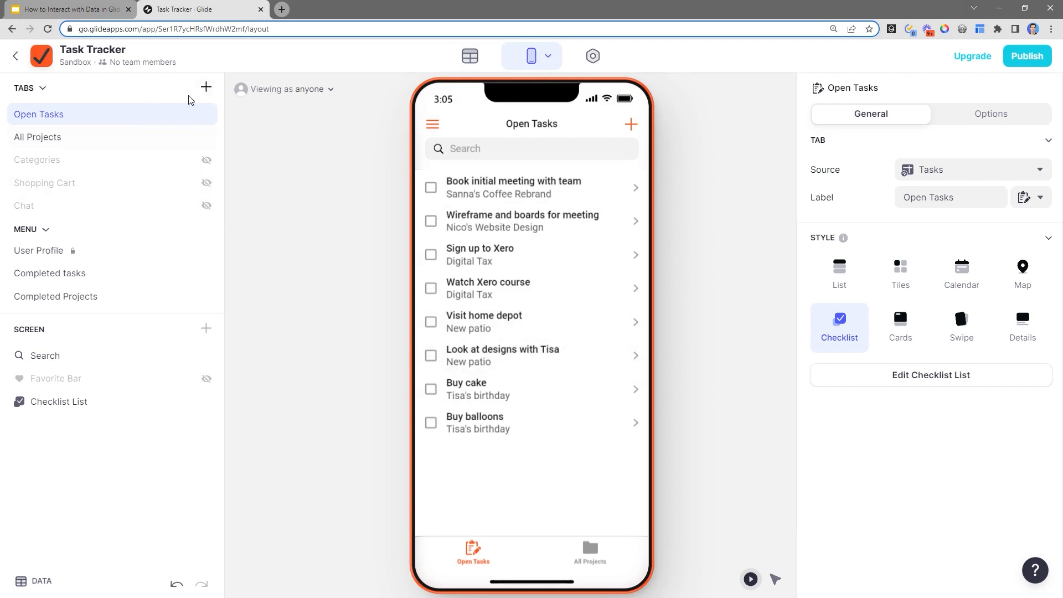
{"action": "left_click", "coordinate": [207, 89]}
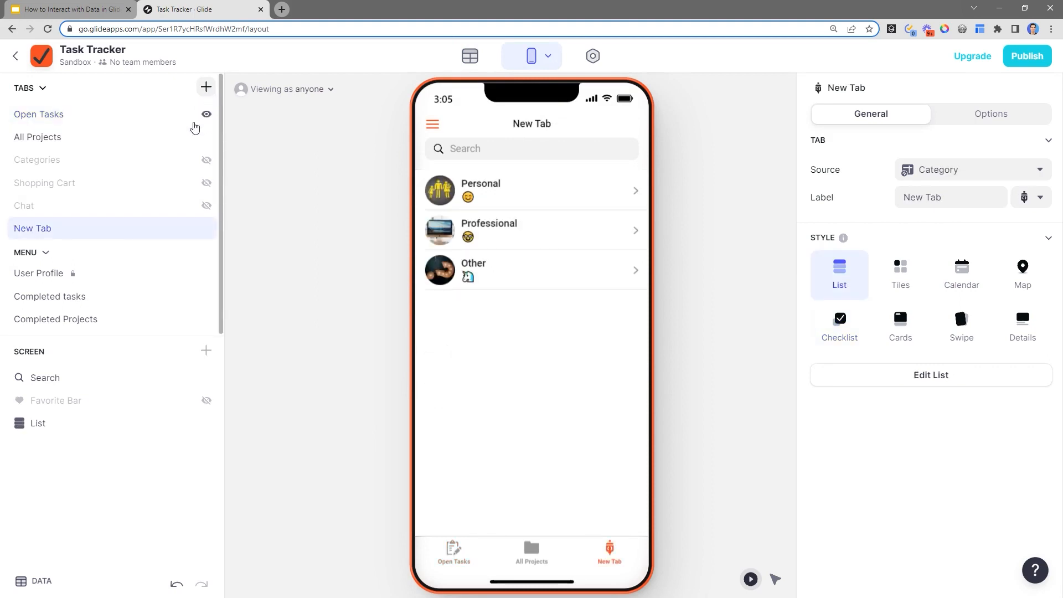
{"action": "left_click", "coordinate": [101, 430]}
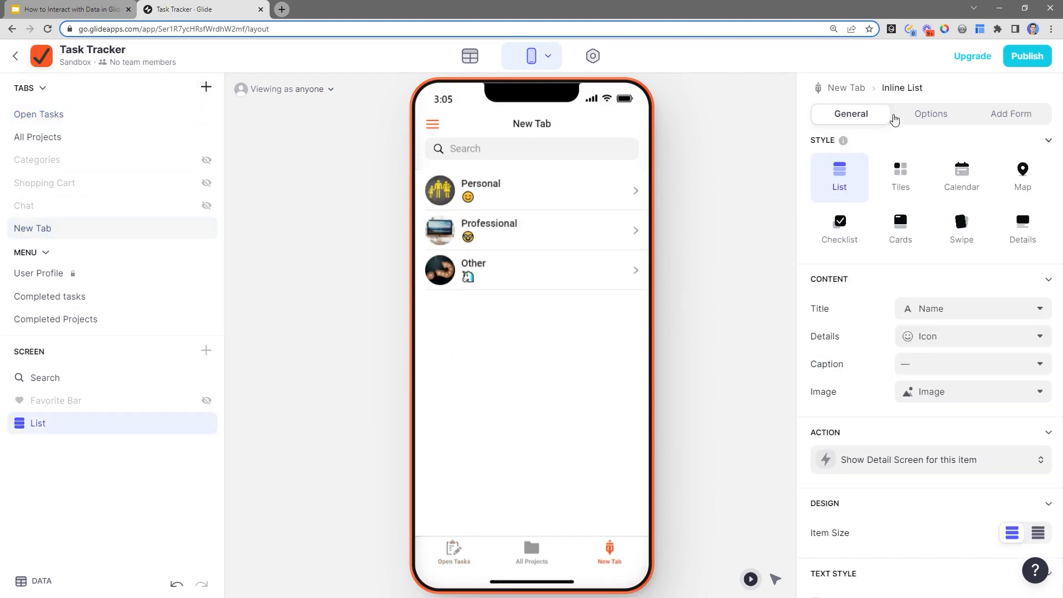
{"action": "left_click", "coordinate": [853, 93]}
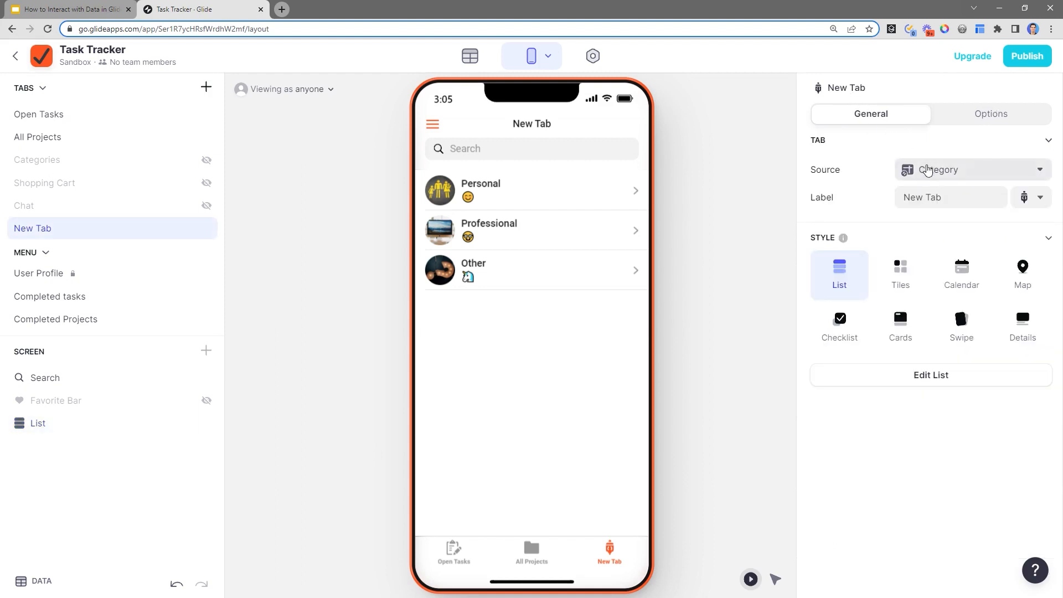
{"action": "left_click", "coordinate": [923, 172]}
{"action": "left_click", "coordinate": [911, 238]}
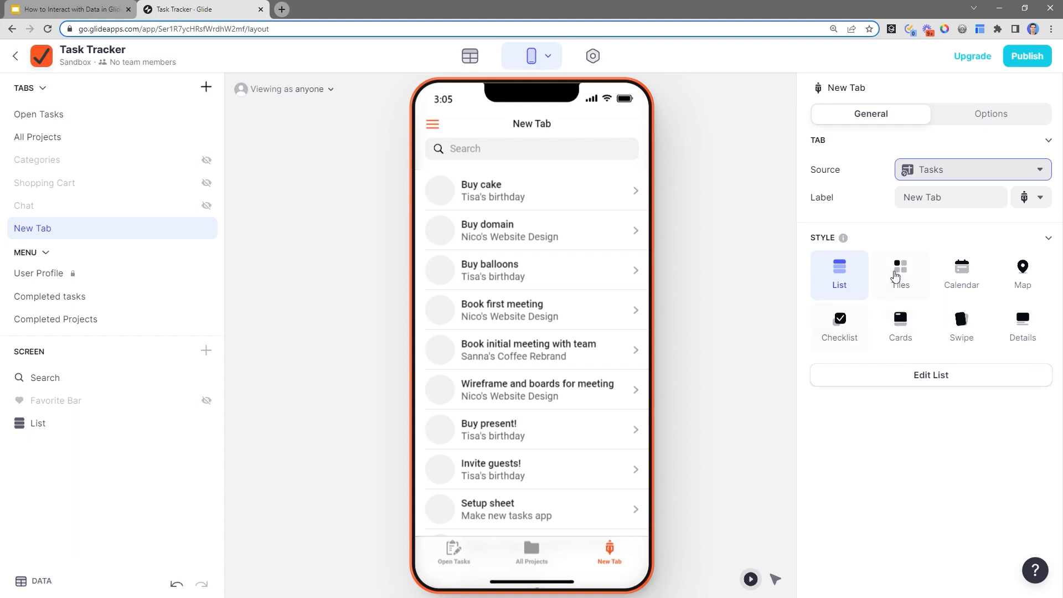
{"action": "left_click", "coordinate": [855, 334]}
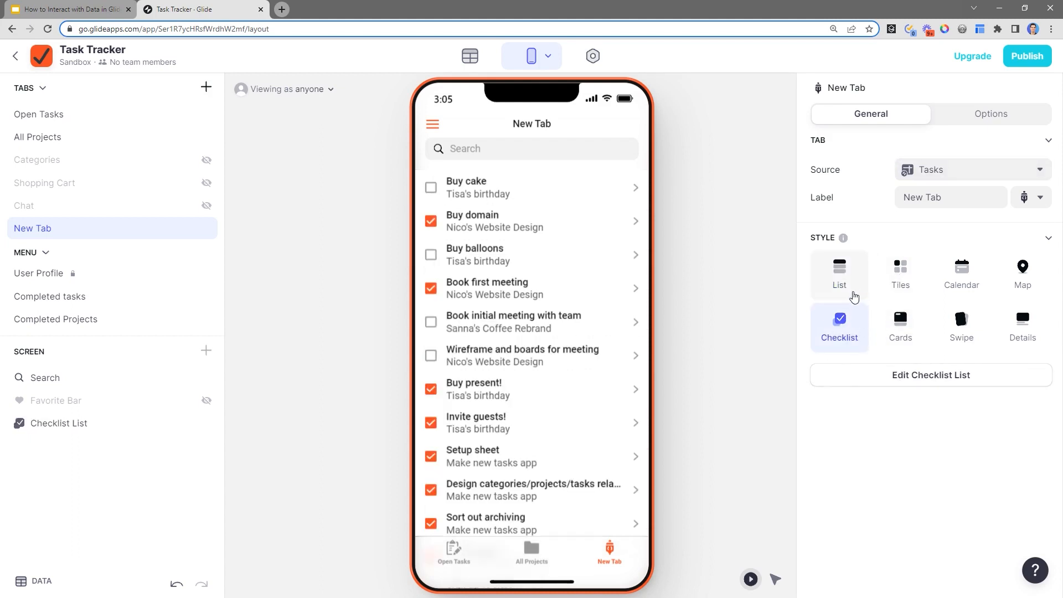
Examine the new tab's checklist settings and task list, and compare them with the list in the Open Tasks tab
{"action": "left_click", "coordinate": [883, 377]}
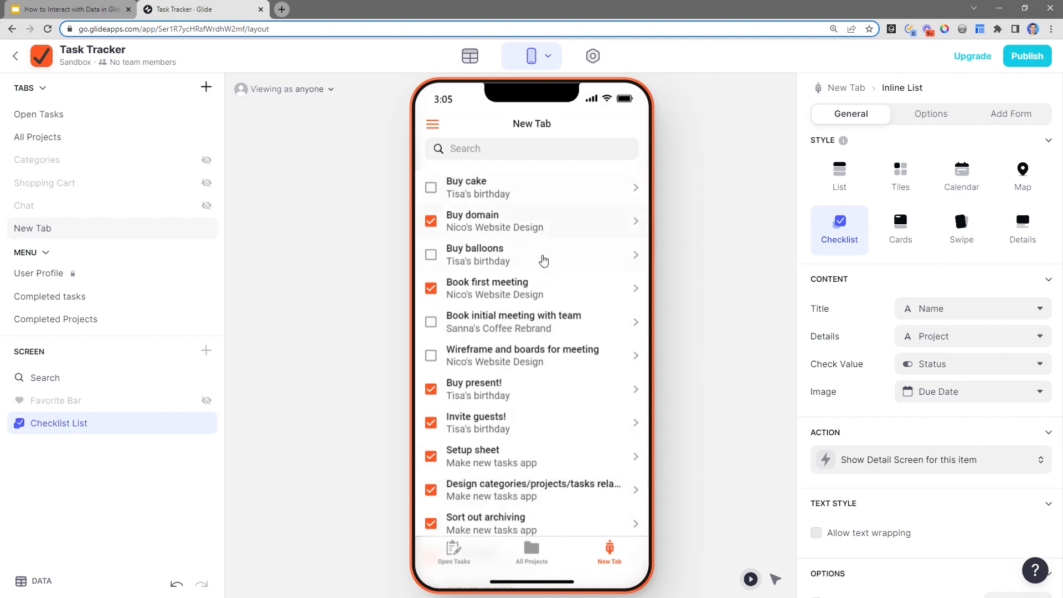
{"action": "scroll", "coordinate": [545, 260], "scroll_direction": "down", "scroll_amount": 5}
{"action": "scroll", "coordinate": [546, 455], "scroll_direction": "up", "scroll_amount": 5}
{"action": "scroll", "coordinate": [515, 432], "scroll_direction": "down", "scroll_amount": 1}
{"action": "scroll", "coordinate": [515, 432], "scroll_direction": "down", "scroll_amount": 3}
{"action": "scroll", "coordinate": [519, 430], "scroll_direction": "up", "scroll_amount": 4}
{"action": "left_click", "coordinate": [453, 553]}
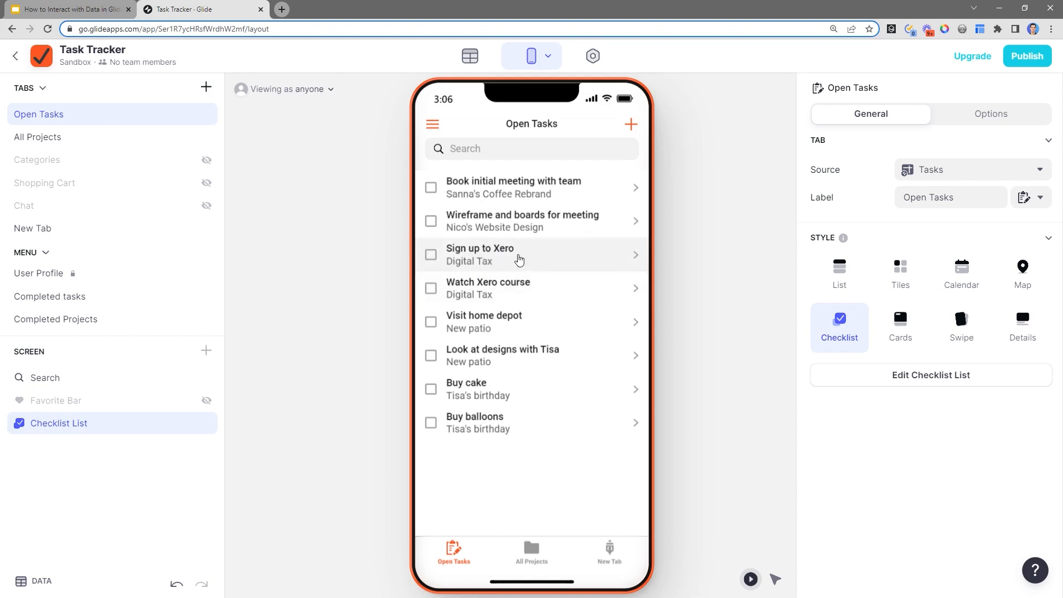
{"action": "left_click", "coordinate": [519, 259]}
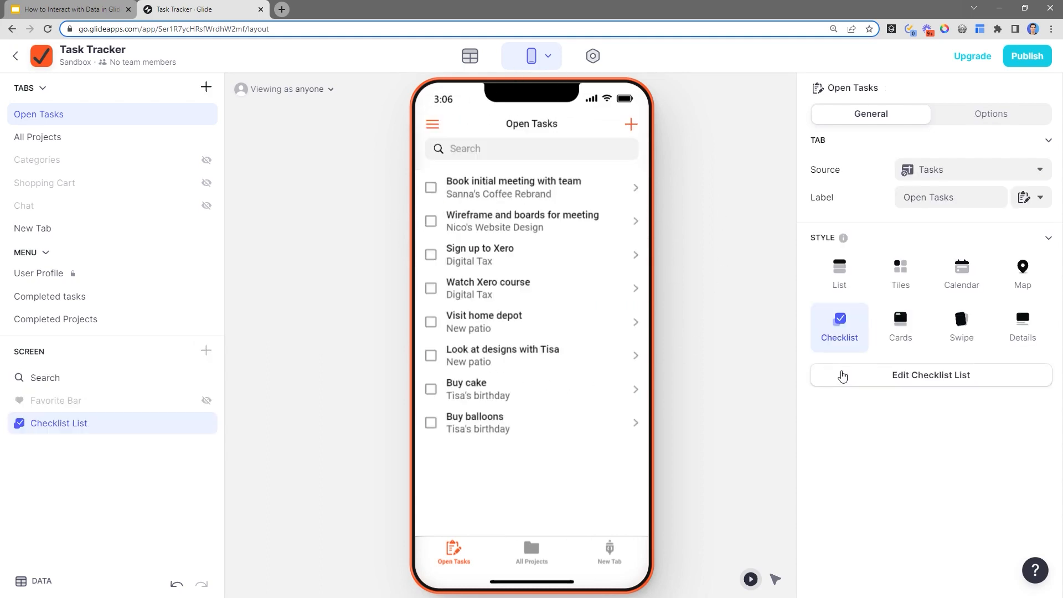
Set the Open Tasks checklist's item action to Go to Tab with All Projects as the target tab
{"action": "left_click", "coordinate": [843, 375]}
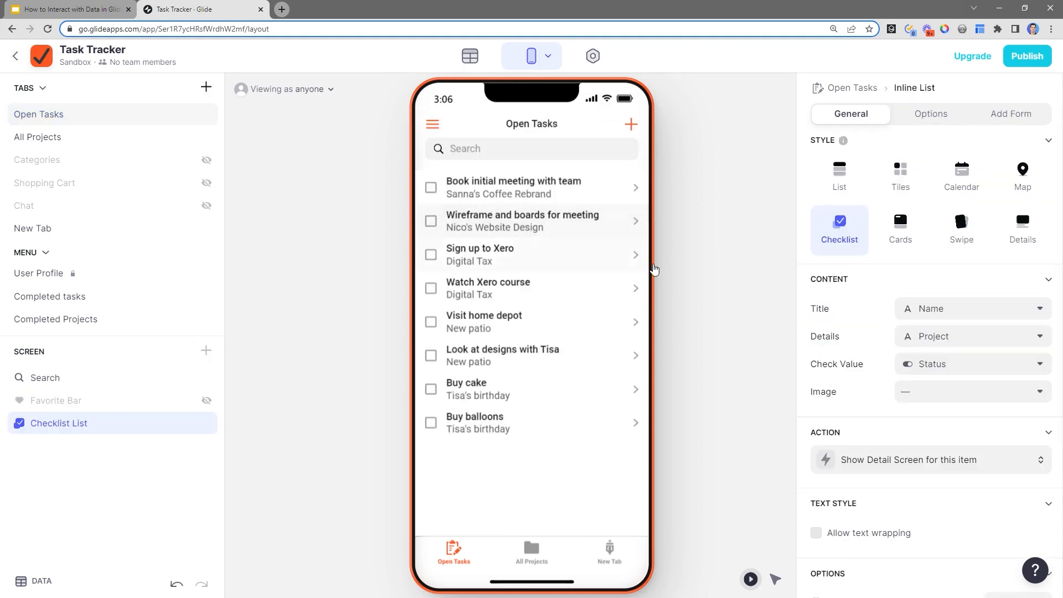
{"action": "scroll", "coordinate": [892, 360], "scroll_direction": "down", "scroll_amount": 1}
{"action": "scroll", "coordinate": [895, 322], "scroll_direction": "up", "scroll_amount": 1}
{"action": "scroll", "coordinate": [902, 263], "scroll_direction": "down", "scroll_amount": 2}
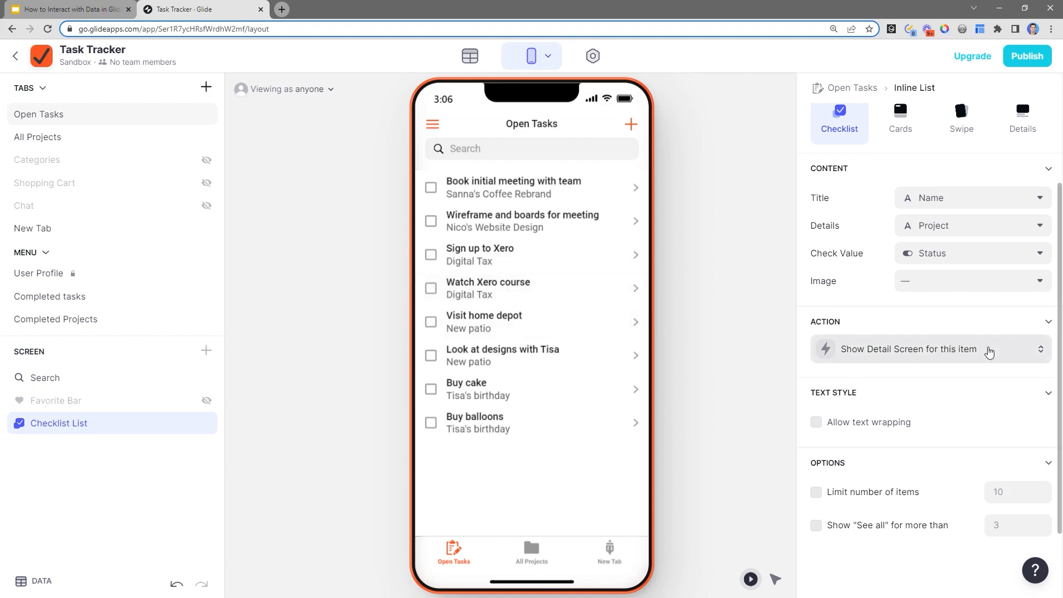
{"action": "left_click", "coordinate": [879, 359]}
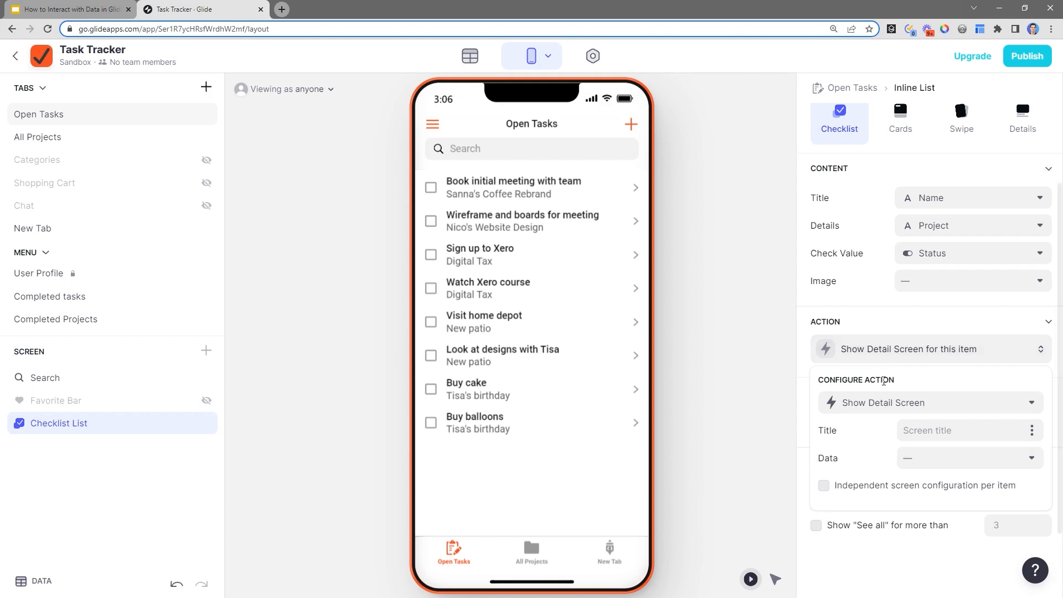
{"action": "left_click", "coordinate": [887, 404]}
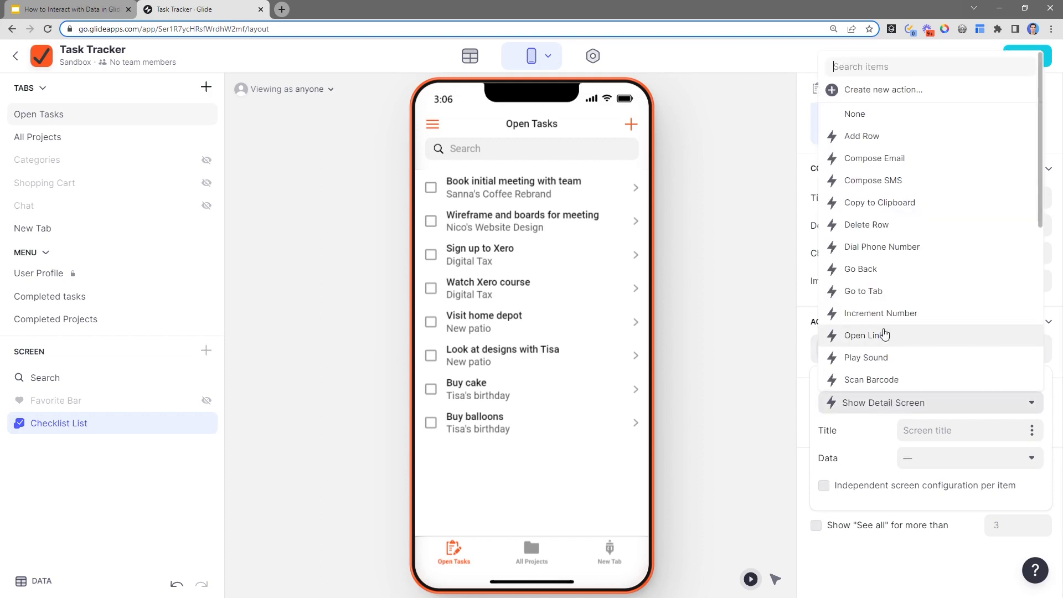
{"action": "scroll", "coordinate": [880, 341], "scroll_direction": "down", "scroll_amount": 1}
{"action": "scroll", "coordinate": [880, 310], "scroll_direction": "up", "scroll_amount": 1}
{"action": "left_click", "coordinate": [878, 292]}
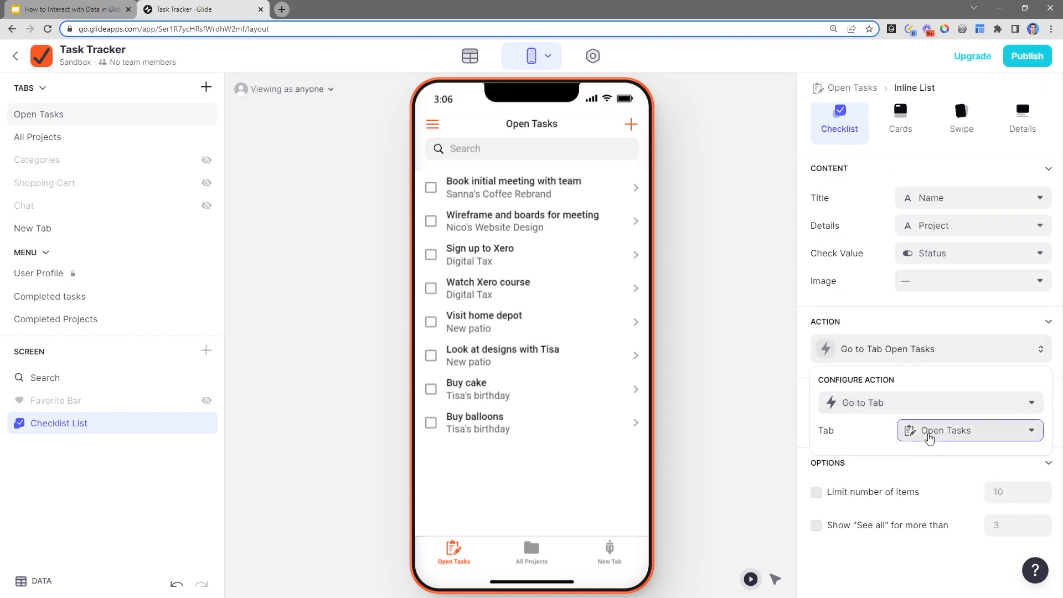
{"action": "left_click", "coordinate": [936, 431]}
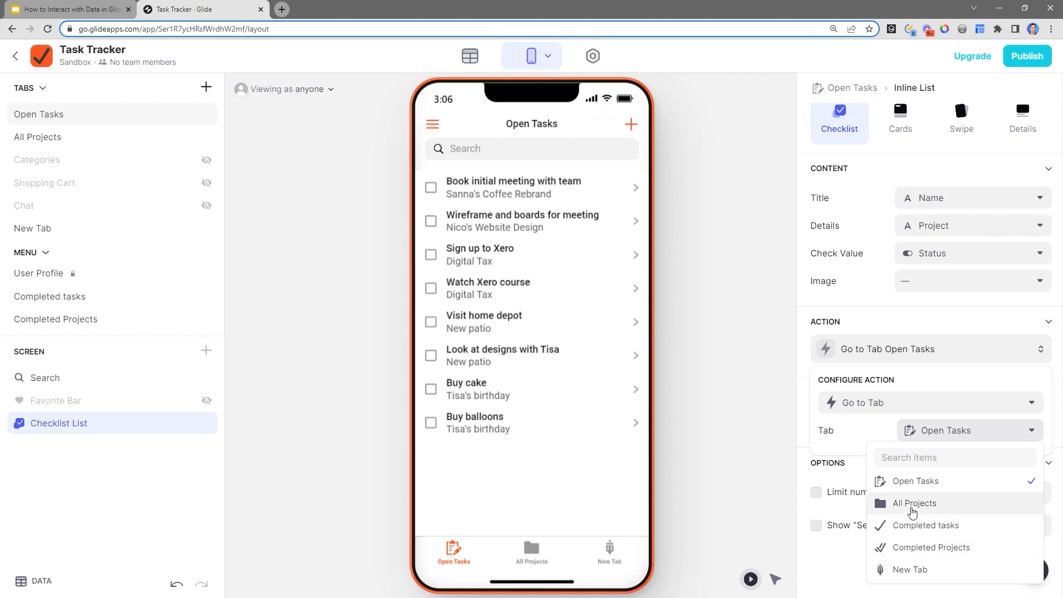
{"action": "left_click", "coordinate": [912, 508]}
Test the item action by opening tasks in the app preview, returning to Open Tasks each time
{"action": "left_click", "coordinate": [509, 300]}
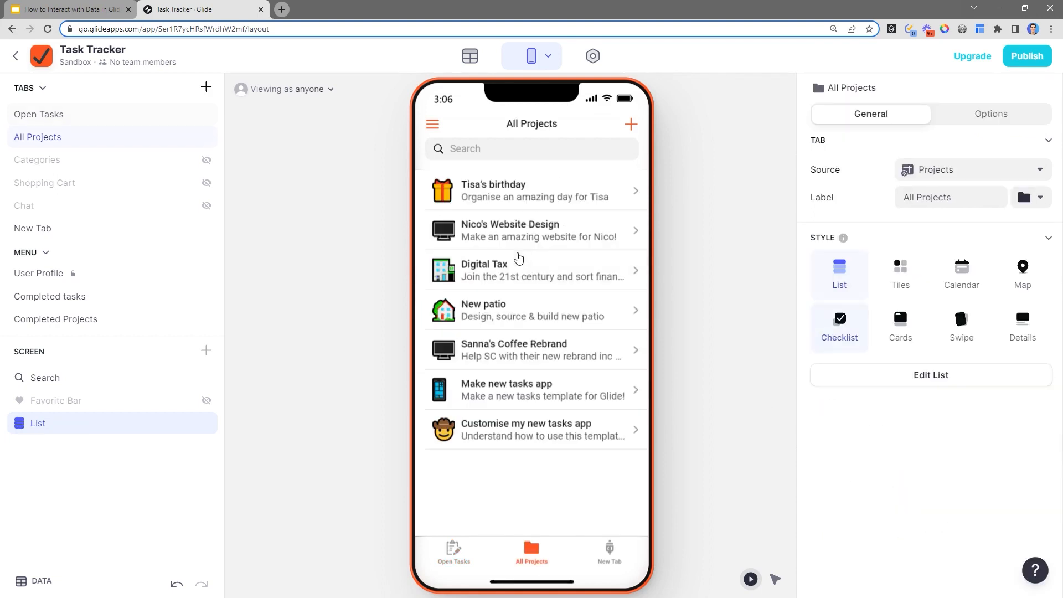
{"action": "left_click", "coordinate": [470, 555]}
{"action": "left_click", "coordinate": [533, 230]}
{"action": "left_click", "coordinate": [466, 553]}
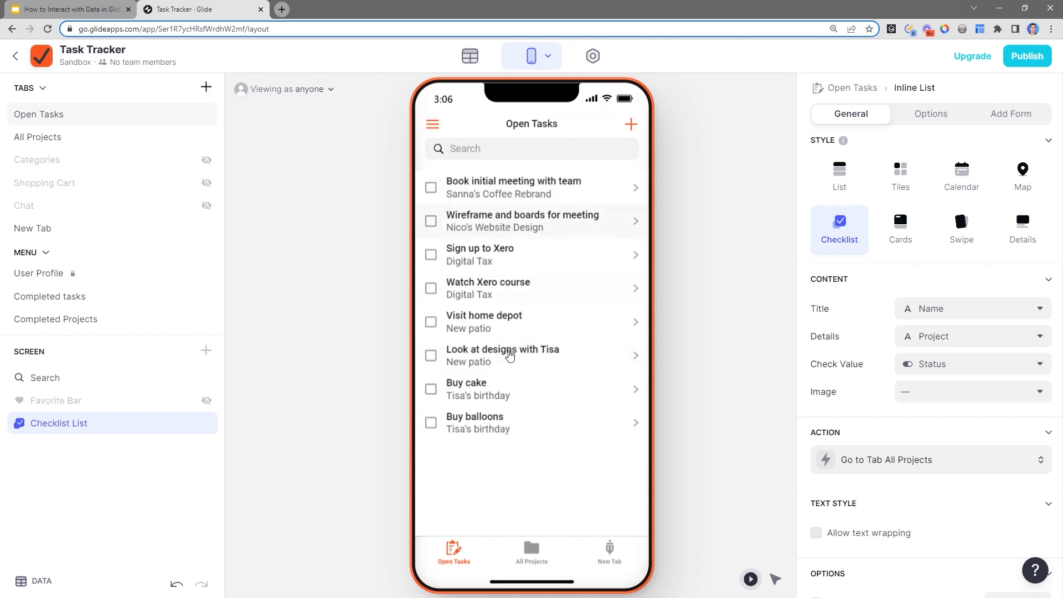
Set the Open Tasks checklist's item action to Show Detail Screen for this item
{"action": "left_click", "coordinate": [860, 464]}
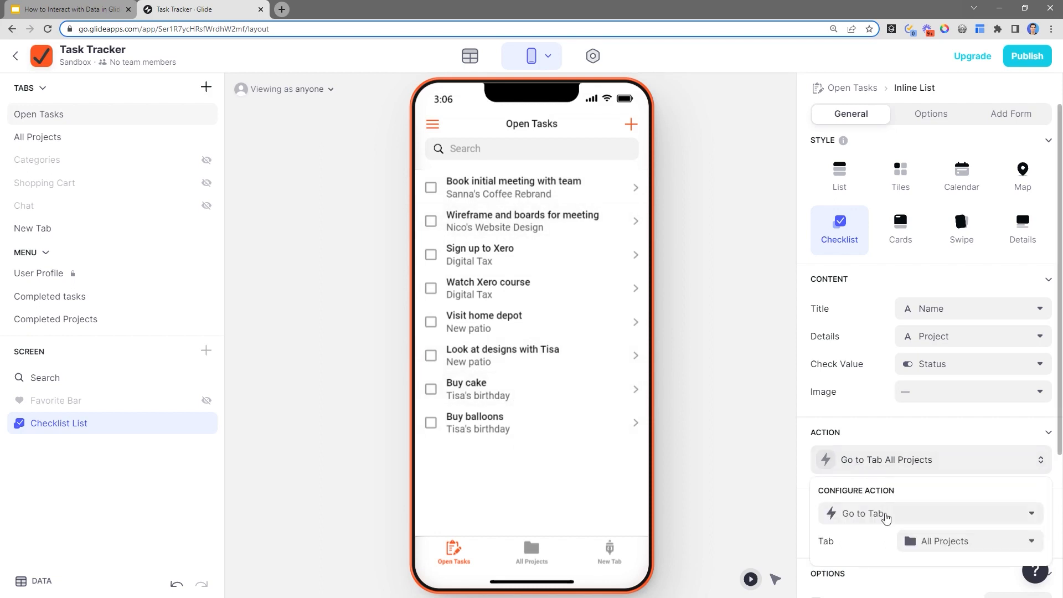
{"action": "left_click", "coordinate": [886, 516]}
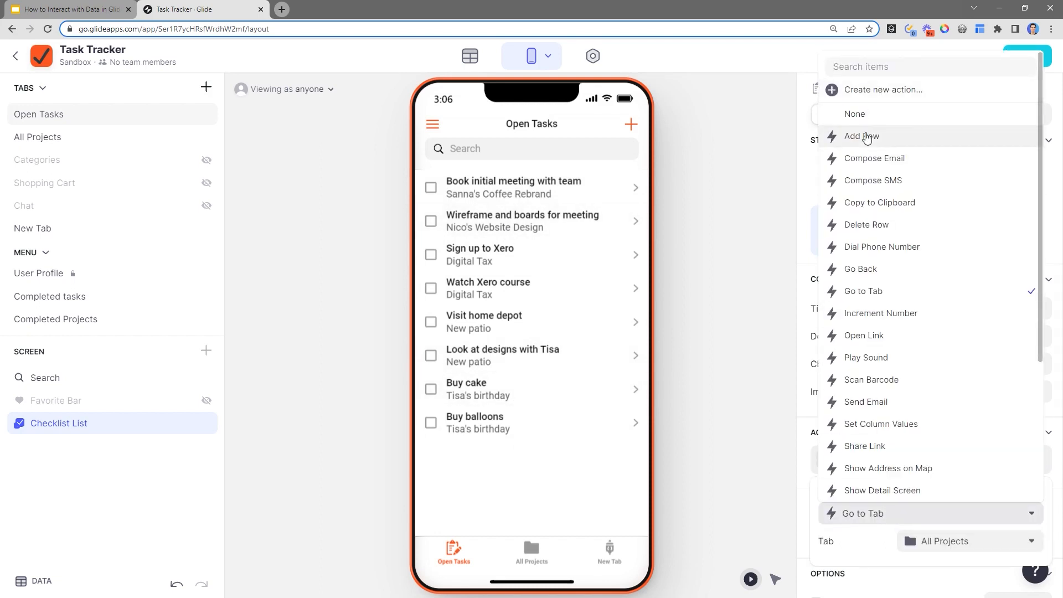
{"action": "scroll", "coordinate": [905, 386], "scroll_direction": "down", "scroll_amount": 2}
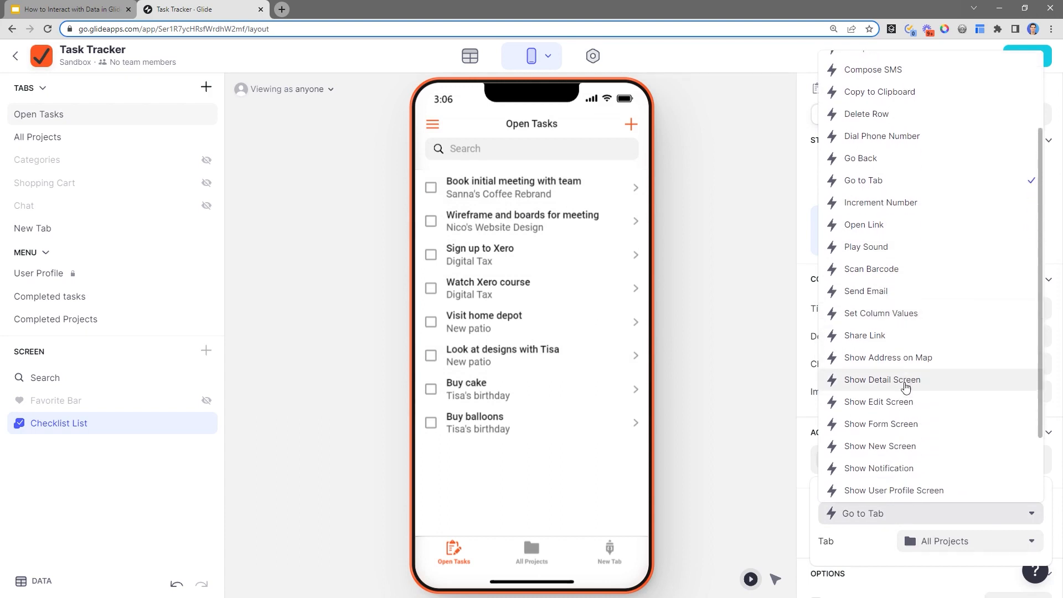
{"action": "scroll", "coordinate": [906, 386], "scroll_direction": "down", "scroll_amount": 1}
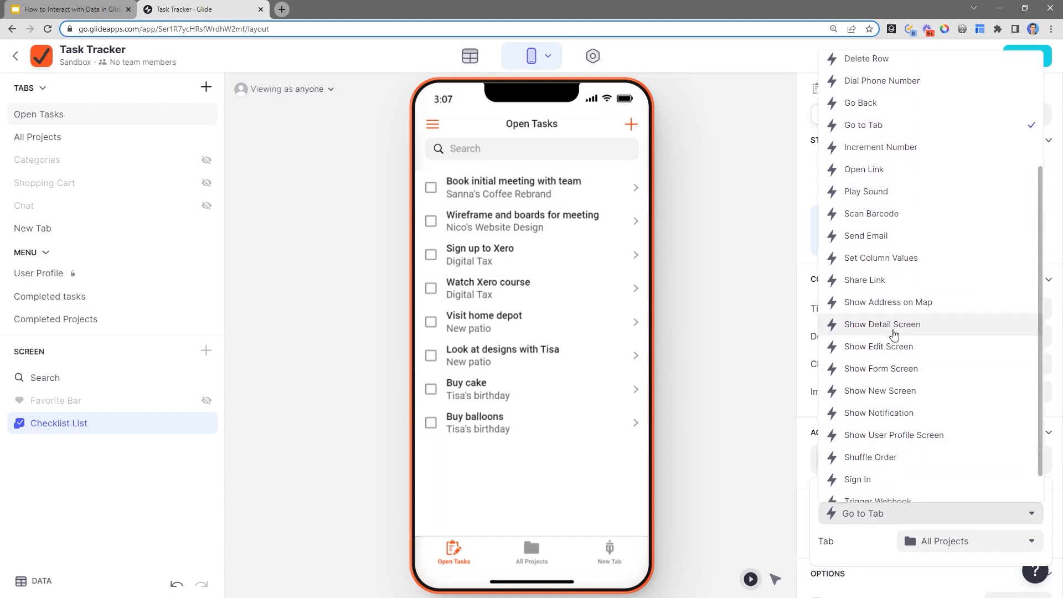
{"action": "left_click", "coordinate": [894, 333]}
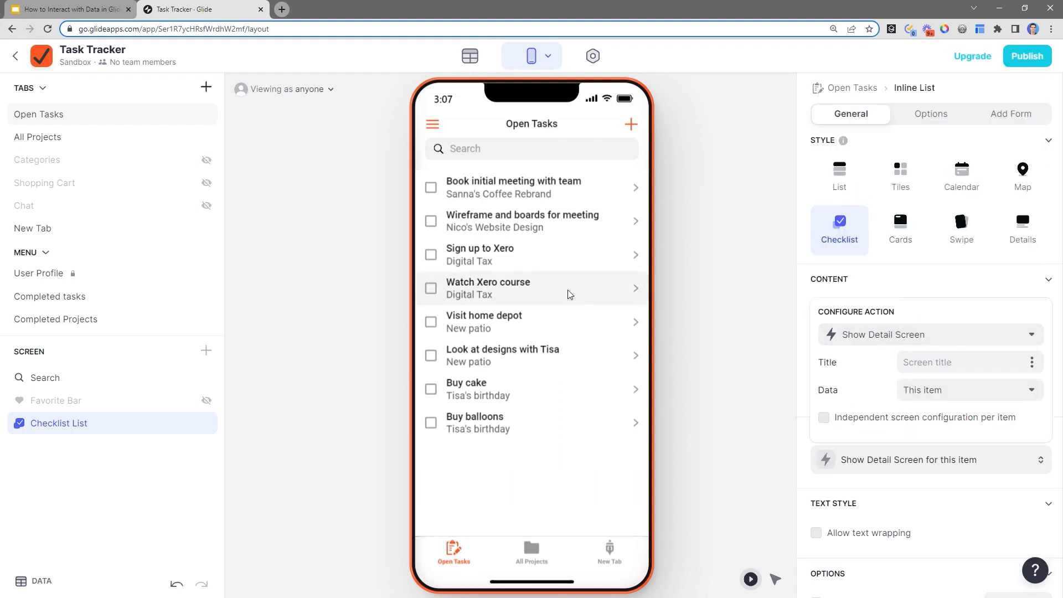
View the Watch Xero course task's detail screen with its data row shown, then return to the Open Tasks list
{"action": "left_click", "coordinate": [541, 296]}
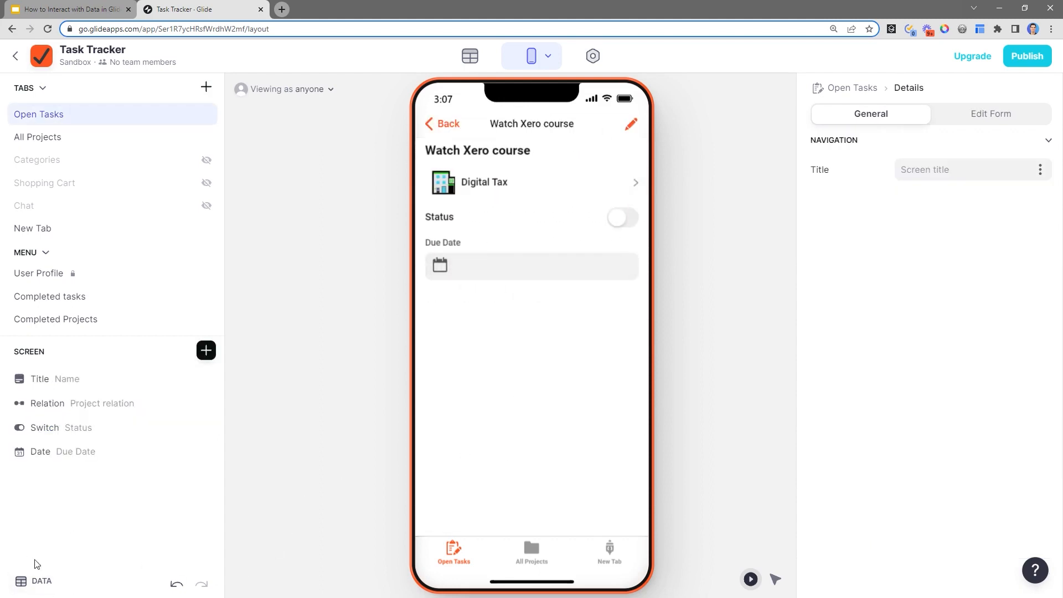
{"action": "left_click", "coordinate": [31, 590]}
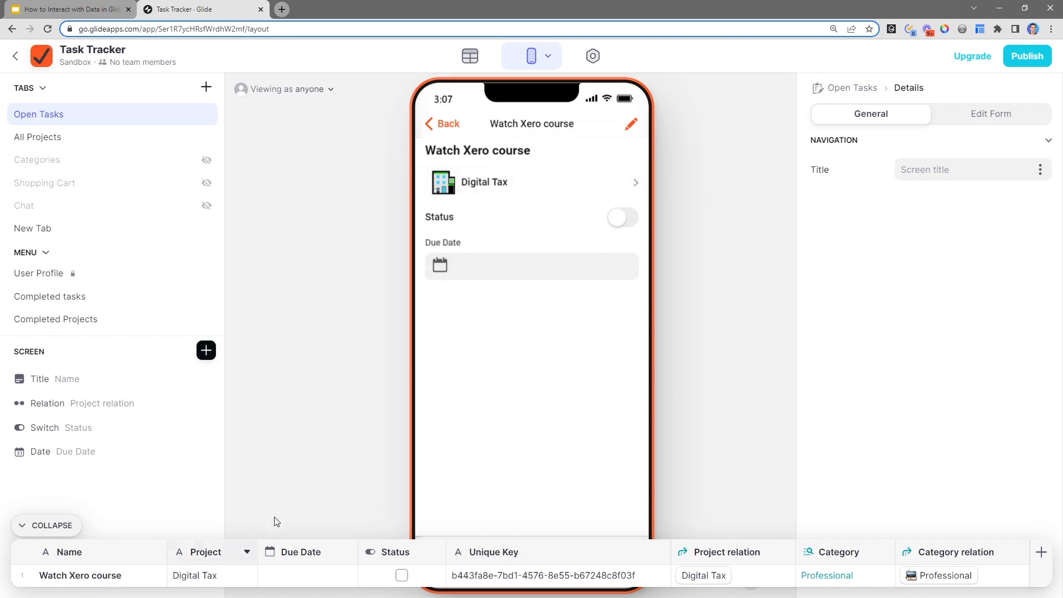
{"action": "left_click", "coordinate": [447, 125]}
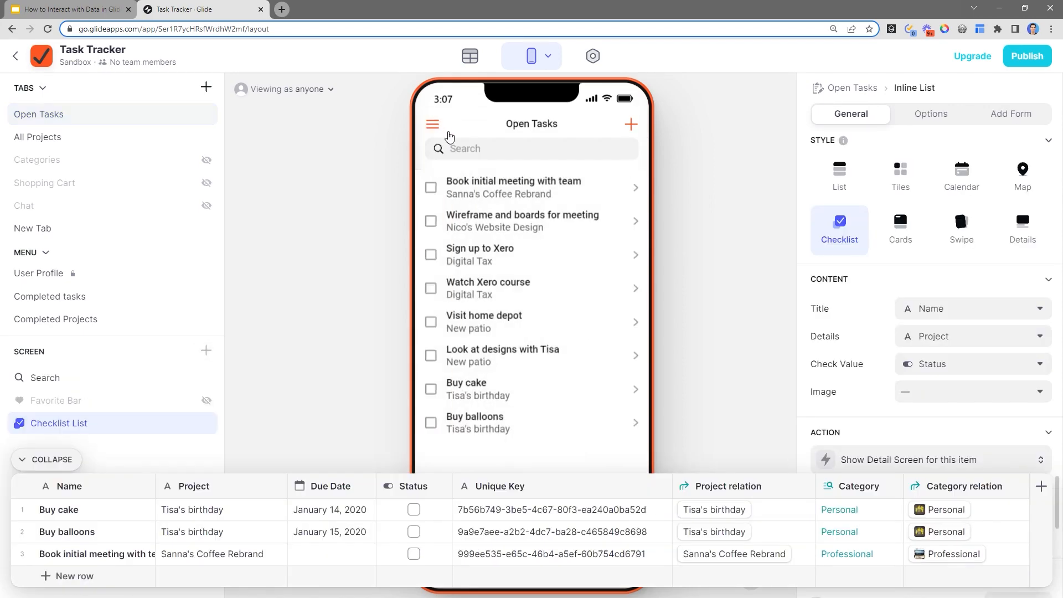
Add a Hint component below the title on the Buy cake detail screen and use the Unique Key column as its text
{"action": "left_click", "coordinate": [503, 394]}
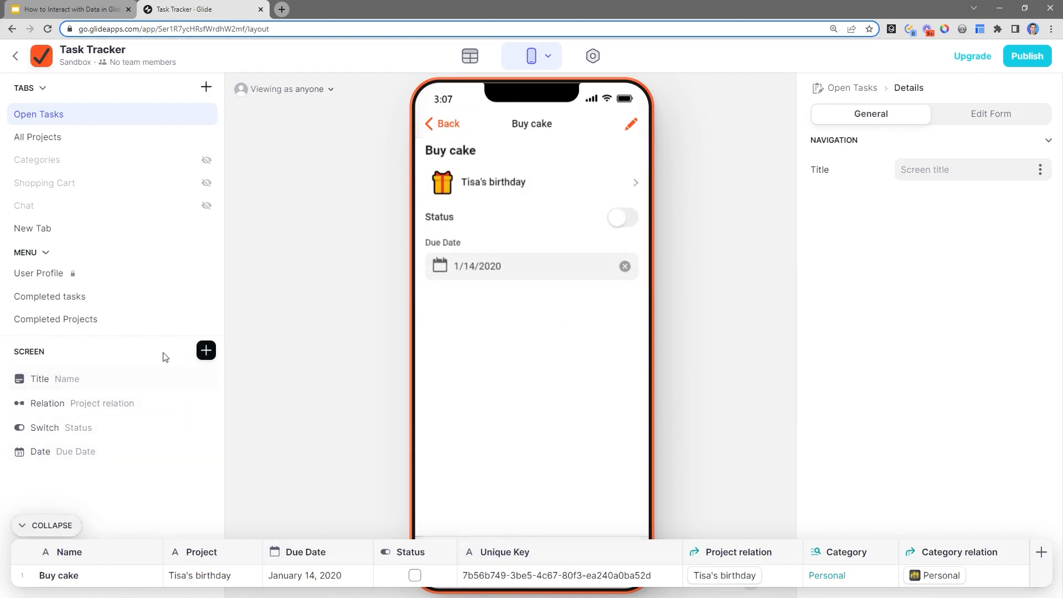
{"action": "left_click", "coordinate": [205, 351]}
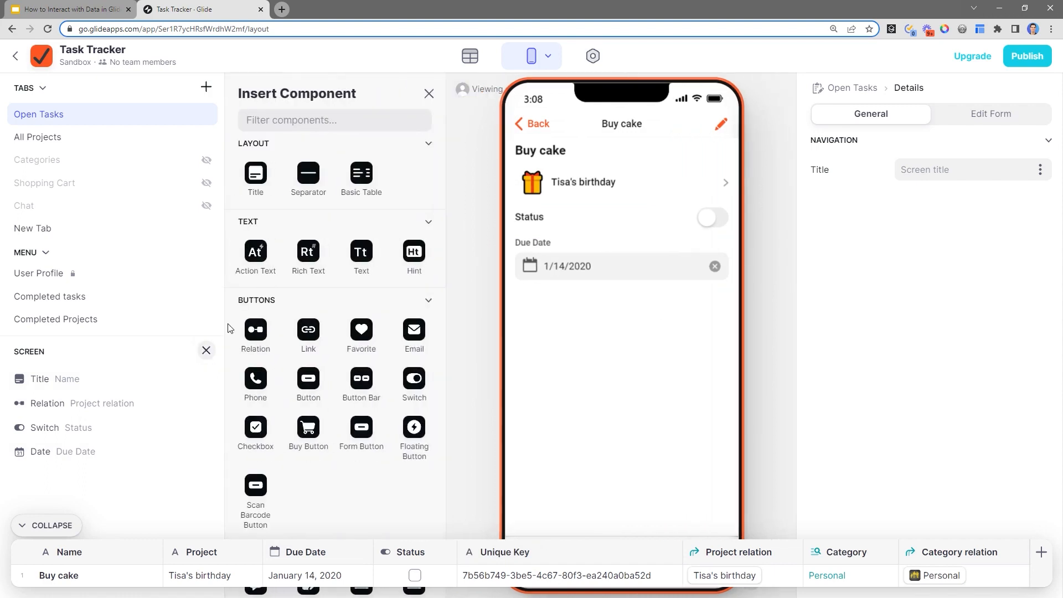
{"action": "left_click_drag", "start_coordinate": [401, 271], "coordinate": [122, 405]}
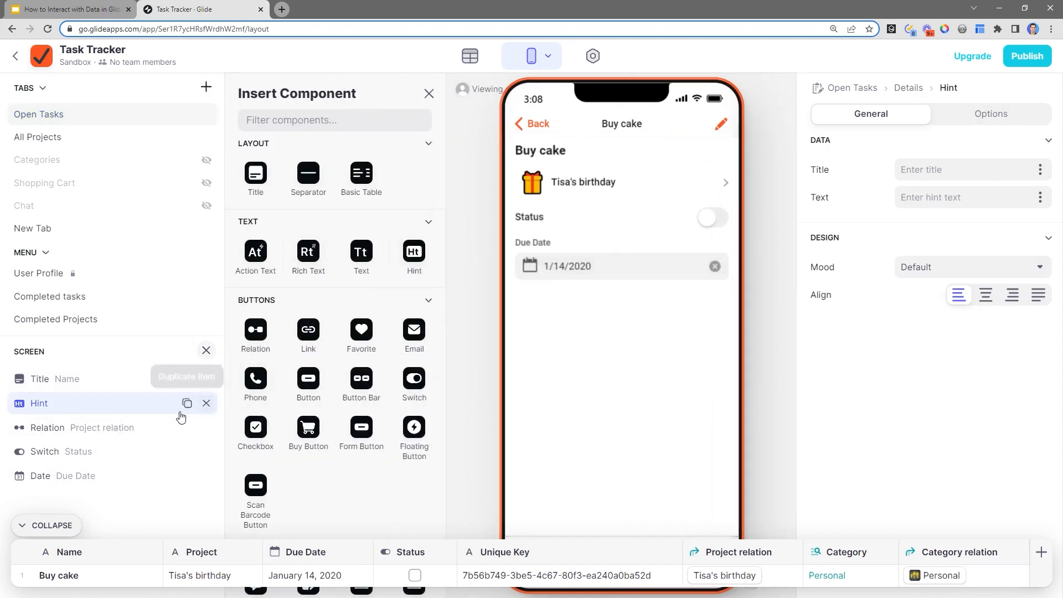
{"action": "double_click", "coordinate": [142, 404]}
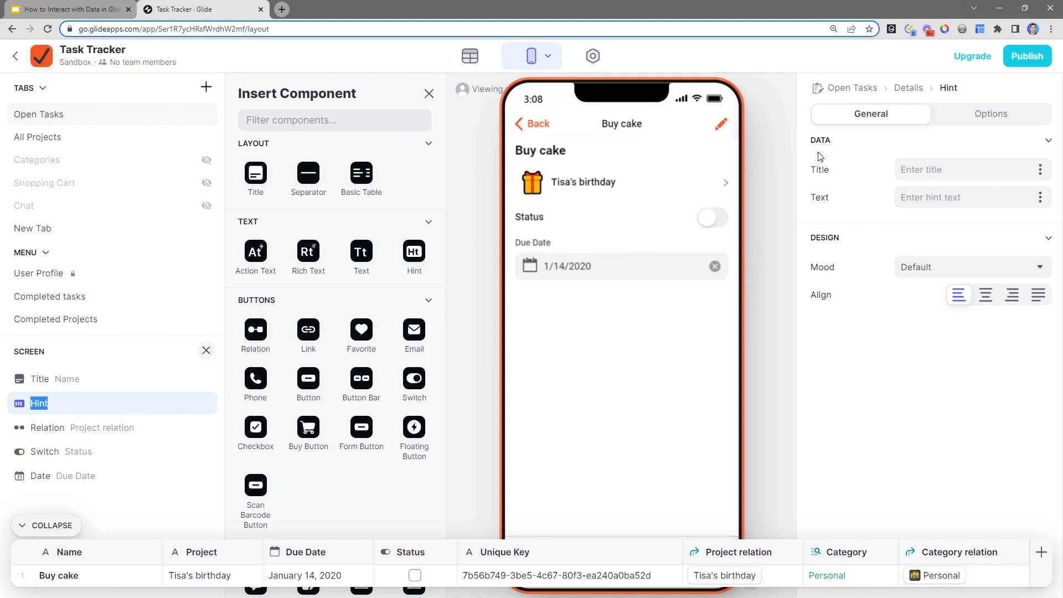
{"action": "left_click", "coordinate": [428, 95]}
{"action": "left_click", "coordinate": [1041, 199]}
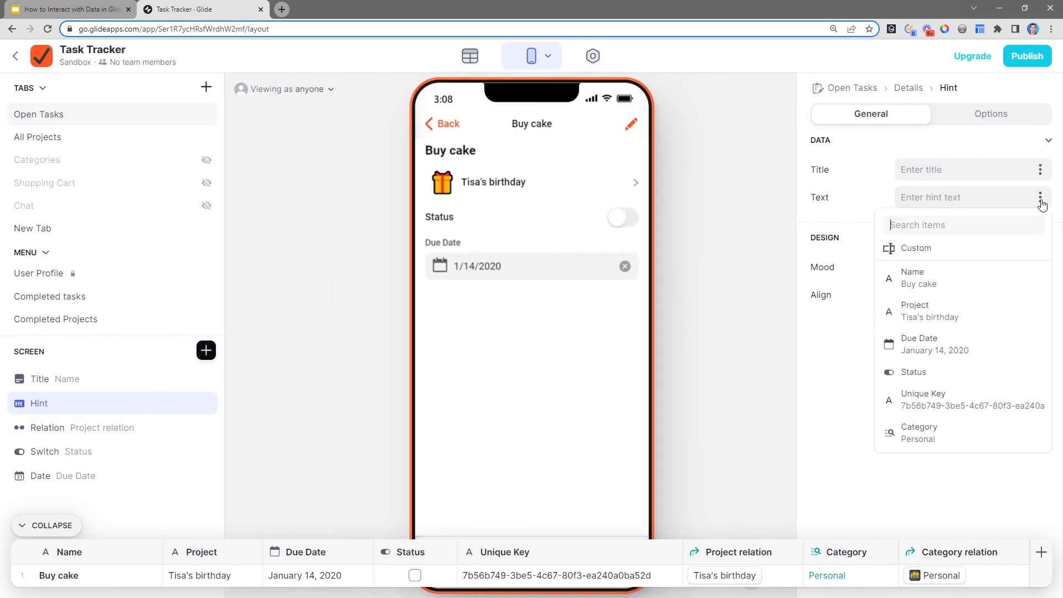
{"action": "left_click", "coordinate": [951, 409]}
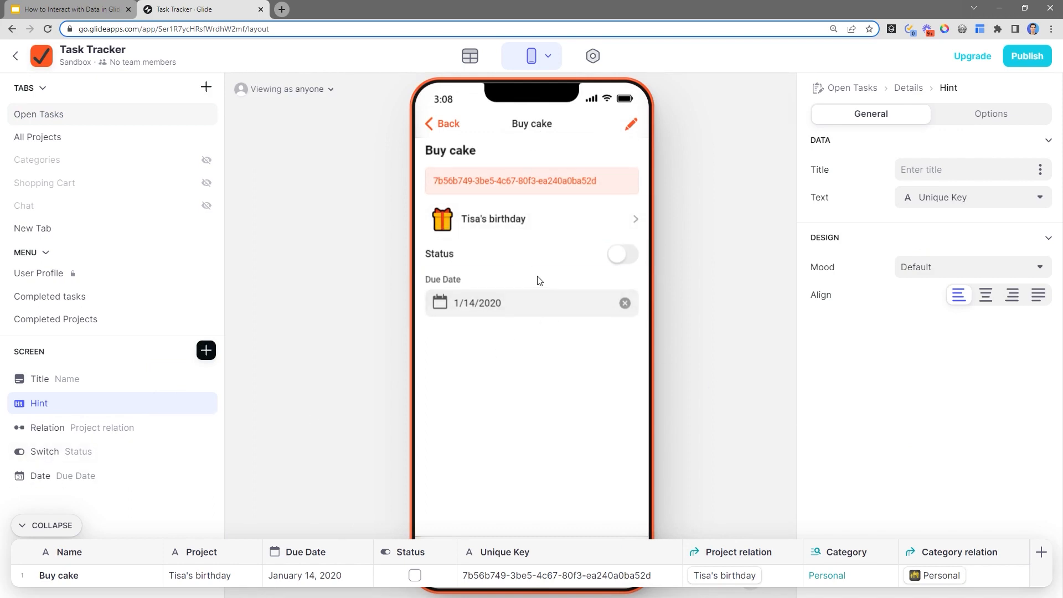
Toggle the data row display beneath the Buy cake detail screen to compare the row with the screen's components
{"action": "left_click", "coordinate": [65, 526]}
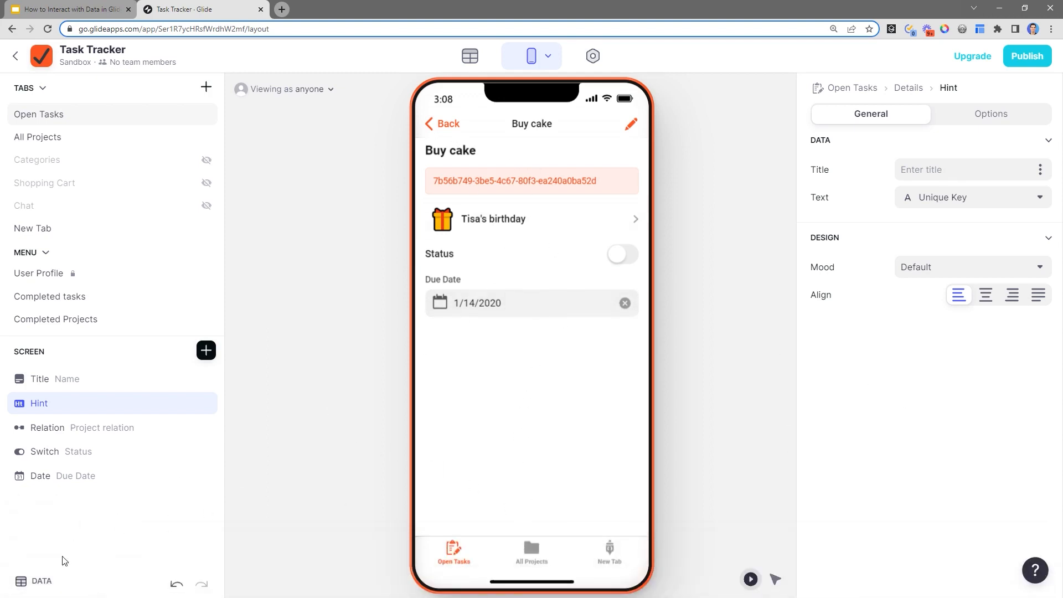
{"action": "left_click", "coordinate": [37, 581]}
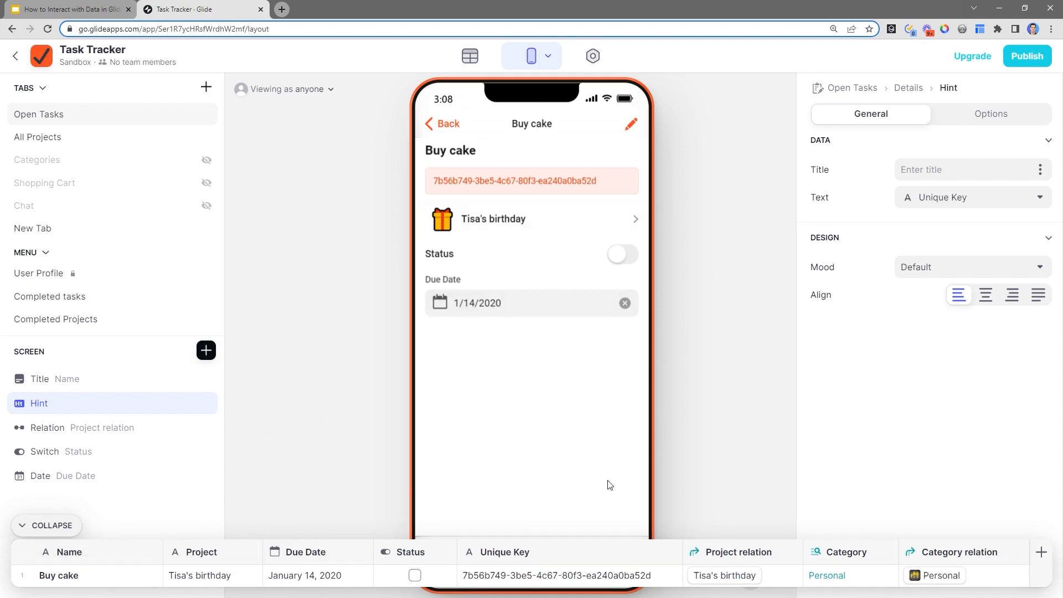
{"action": "left_click", "coordinate": [61, 525]}
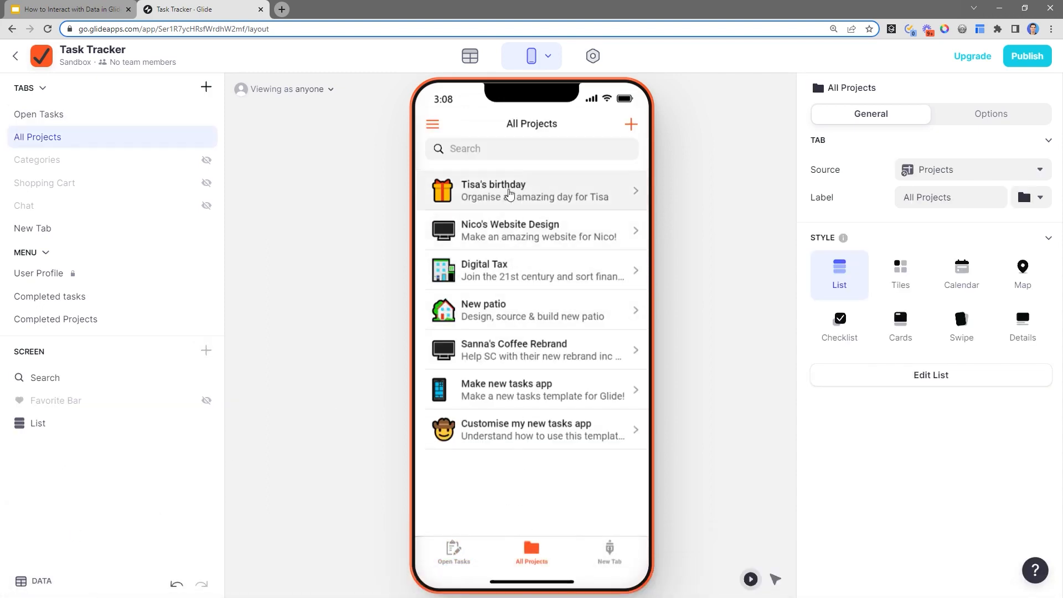
View the Buy cake task from the Tisa's birthday project in All Projects and return to the project screen
{"action": "left_click", "coordinate": [509, 192]}
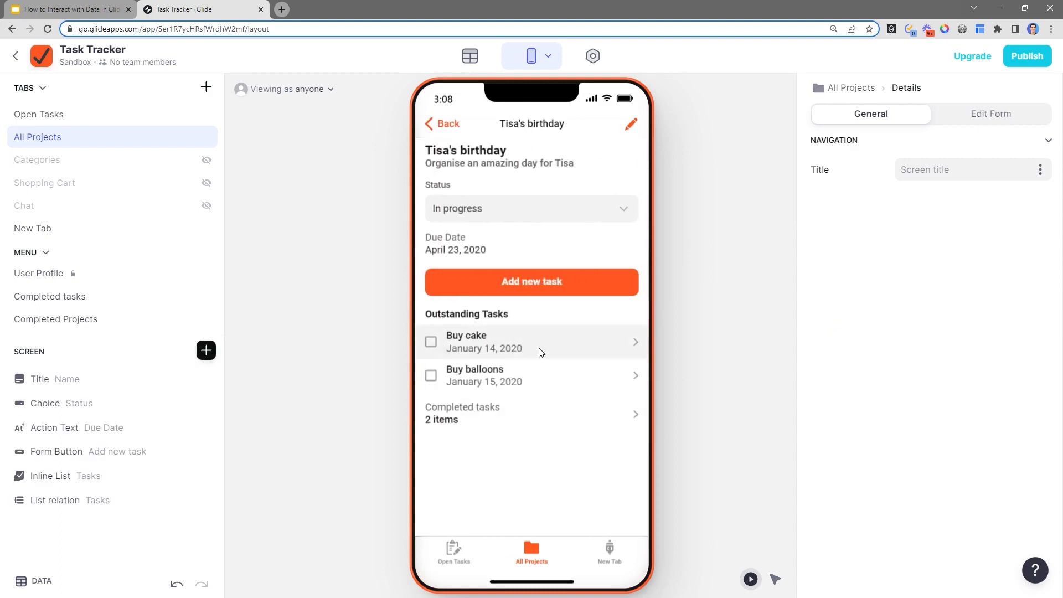
{"action": "left_click", "coordinate": [517, 340]}
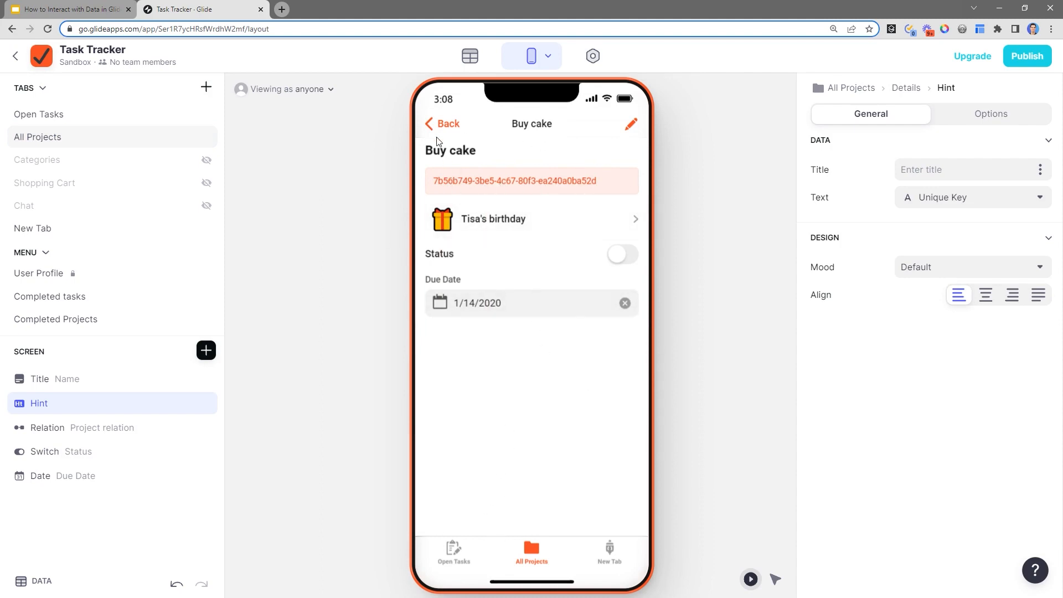
{"action": "left_click", "coordinate": [439, 123]}
Select the Outstanding Tasks inline list on the Tisa's birthday screen and review its item action
{"action": "left_click", "coordinate": [775, 579]}
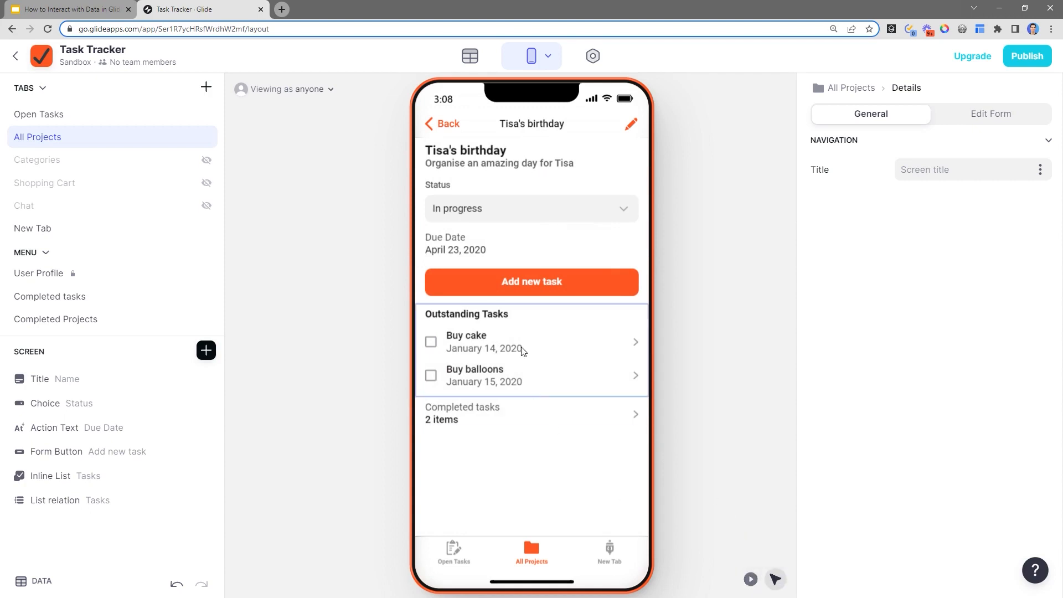
{"action": "left_click", "coordinate": [523, 349]}
{"action": "scroll", "coordinate": [962, 389], "scroll_direction": "down", "scroll_amount": 2}
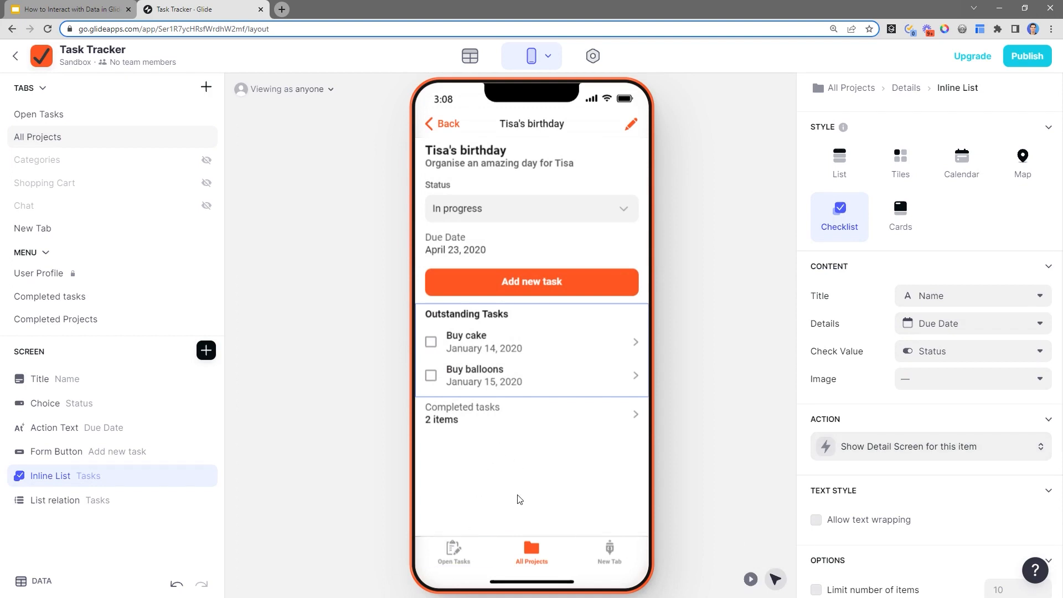
Open Buy cake from the project's Outstanding Tasks in the preview and examine its underlying data row
{"action": "left_click", "coordinate": [751, 579]}
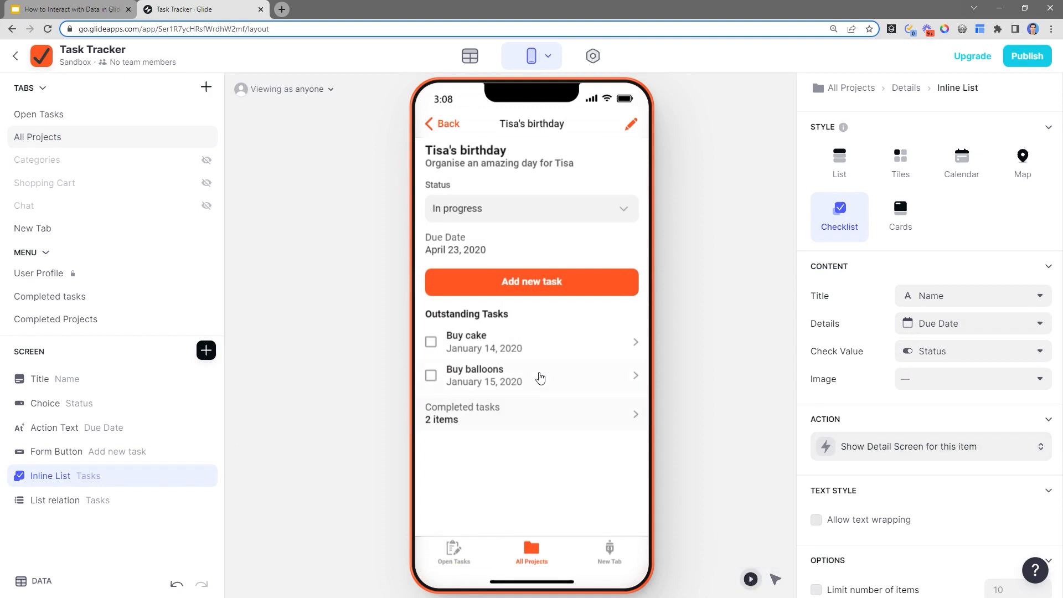
{"action": "left_click", "coordinate": [533, 344]}
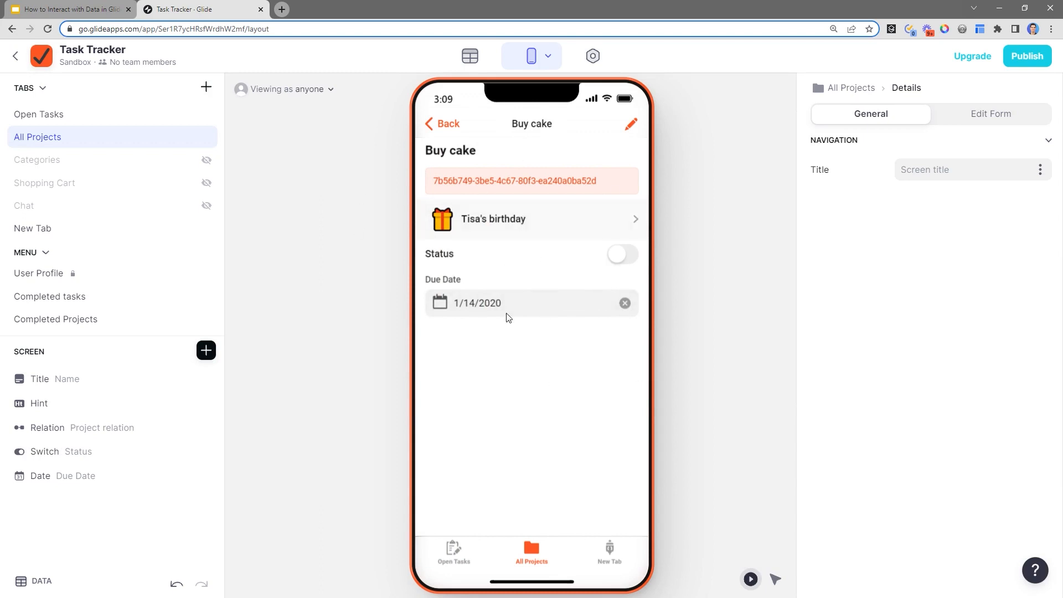
{"action": "left_click", "coordinate": [49, 581]}
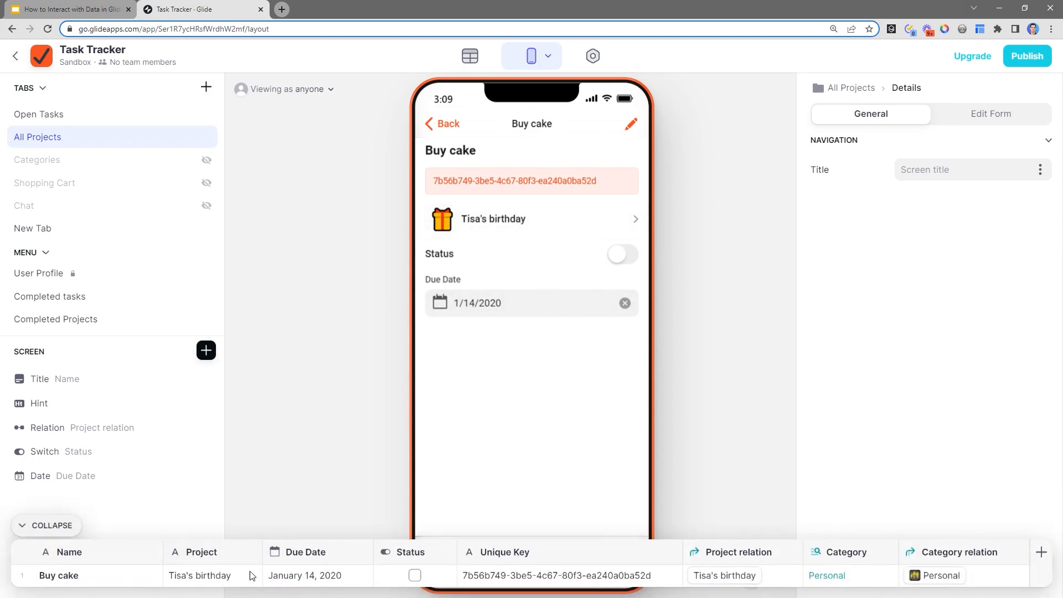
{"action": "left_click", "coordinate": [51, 526]}
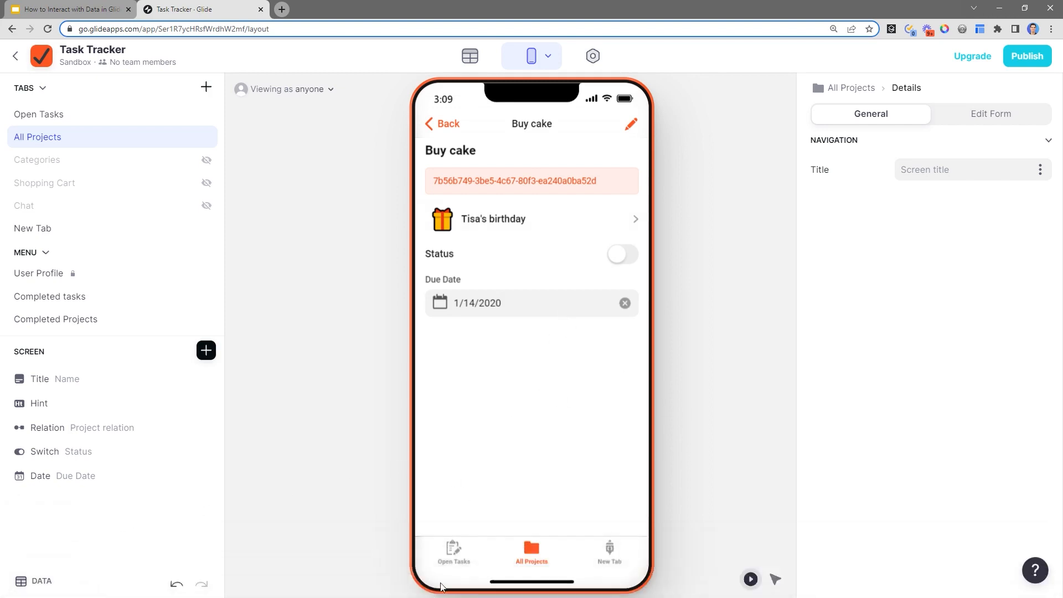
Add a Button component to the Buy cake detail screen reached from Open Tasks
{"action": "left_click", "coordinate": [453, 551]}
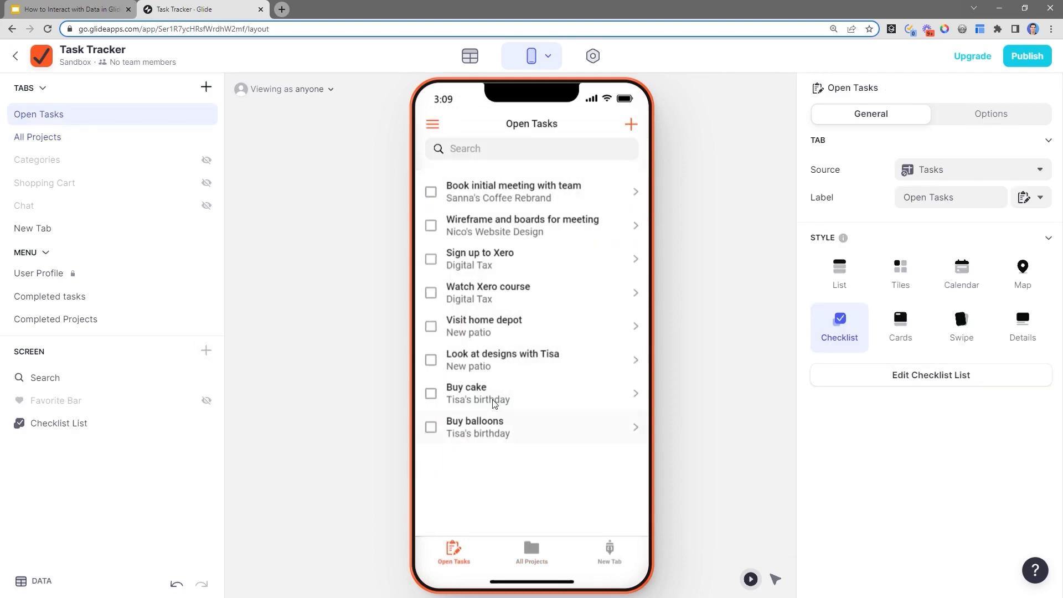
{"action": "left_click", "coordinate": [494, 398]}
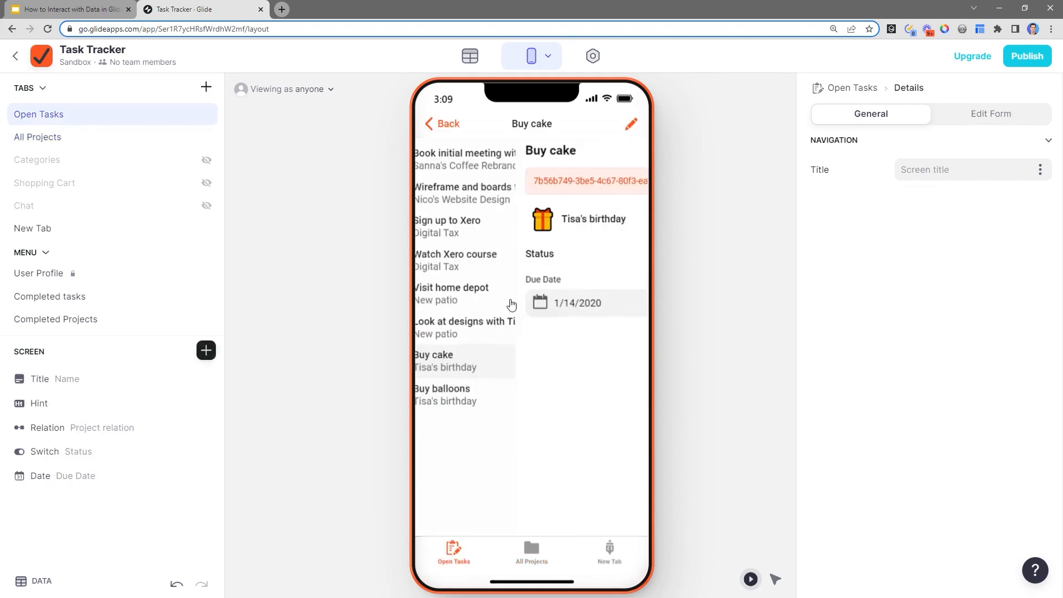
{"action": "left_click", "coordinate": [206, 351]}
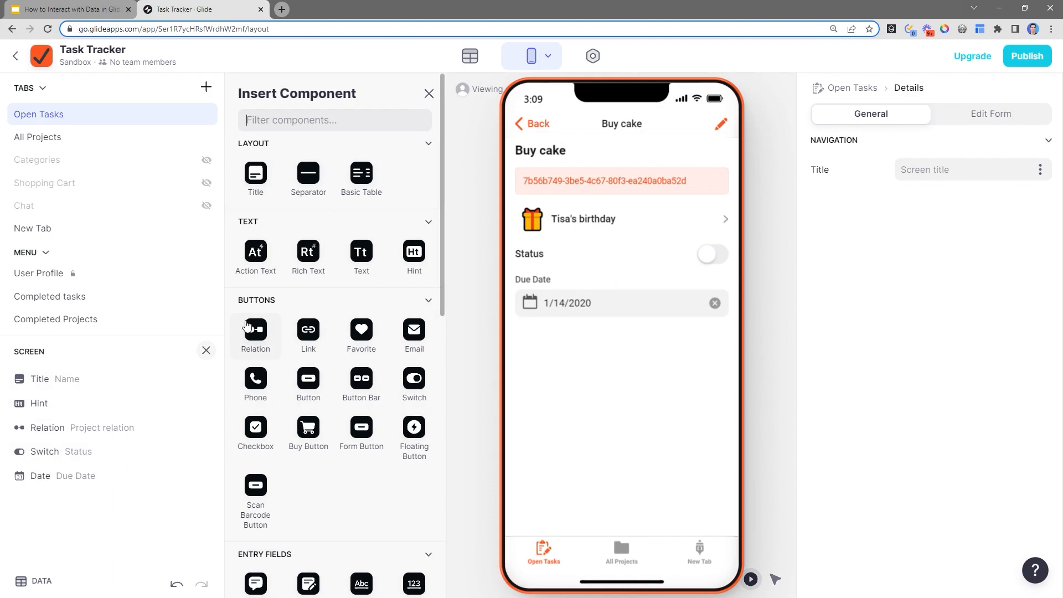
{"action": "type", "text": "button"}
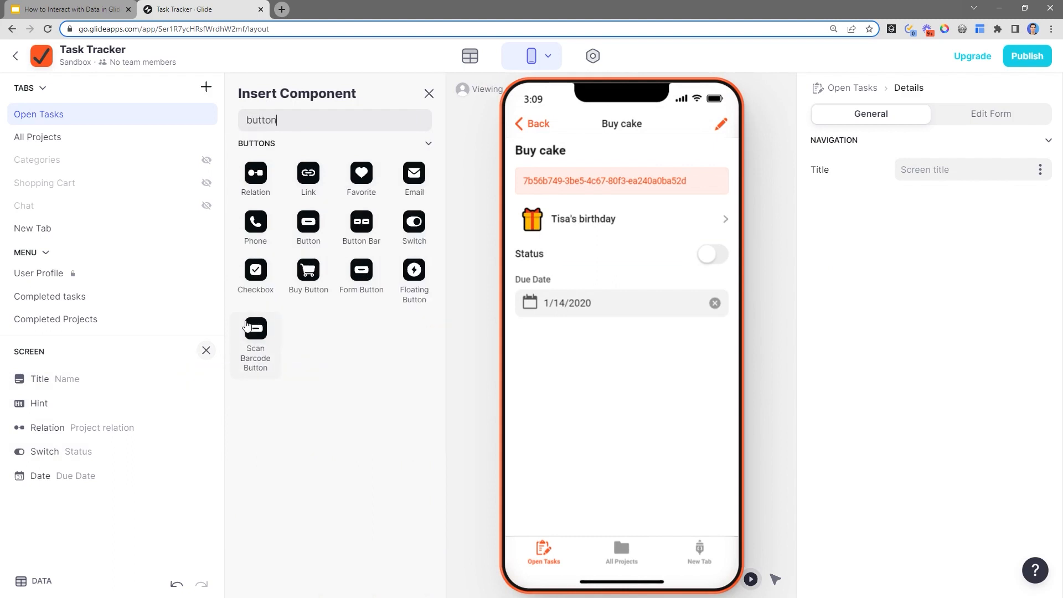
{"action": "left_click", "coordinate": [314, 234]}
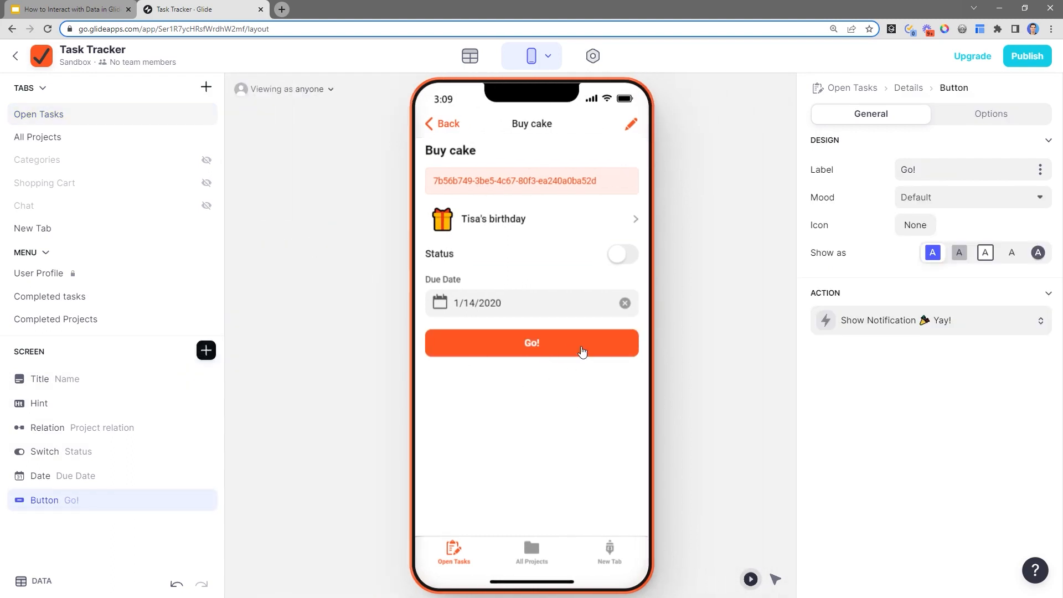
Set the button's action to Show New Screen with This item as its data and clear the screen title
{"action": "left_click", "coordinate": [881, 331]}
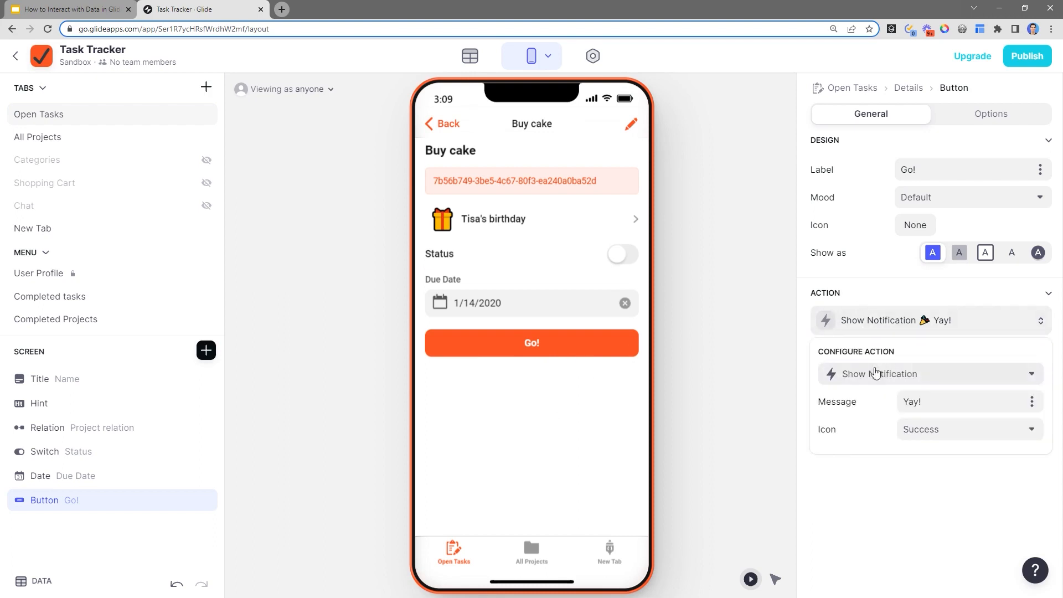
{"action": "left_click", "coordinate": [873, 374]}
{"action": "scroll", "coordinate": [878, 318], "scroll_direction": "down", "scroll_amount": 4}
{"action": "scroll", "coordinate": [879, 290], "scroll_direction": "down", "scroll_amount": 4}
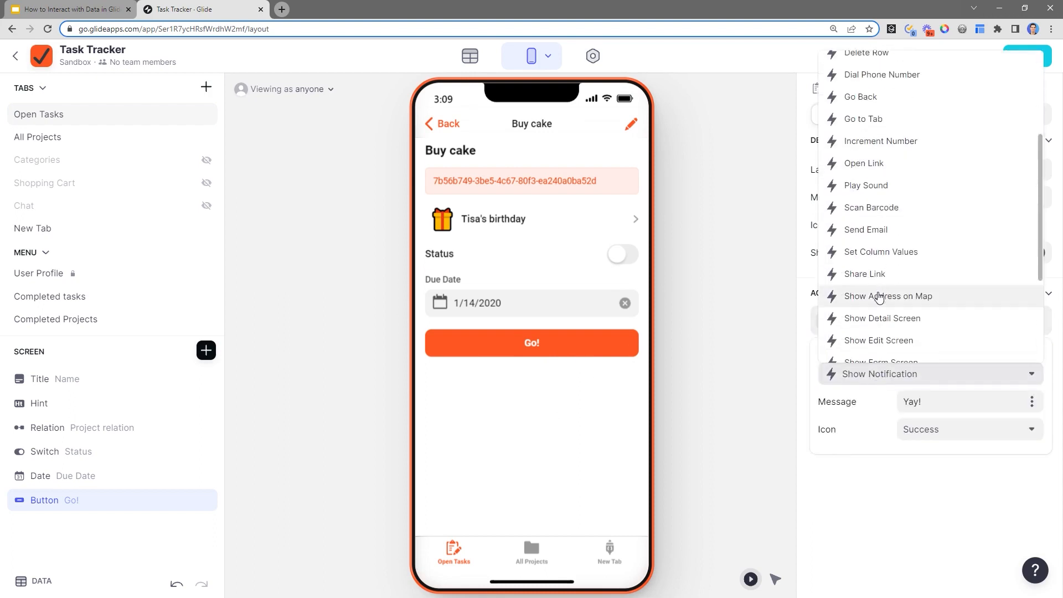
{"action": "left_click", "coordinate": [879, 279]}
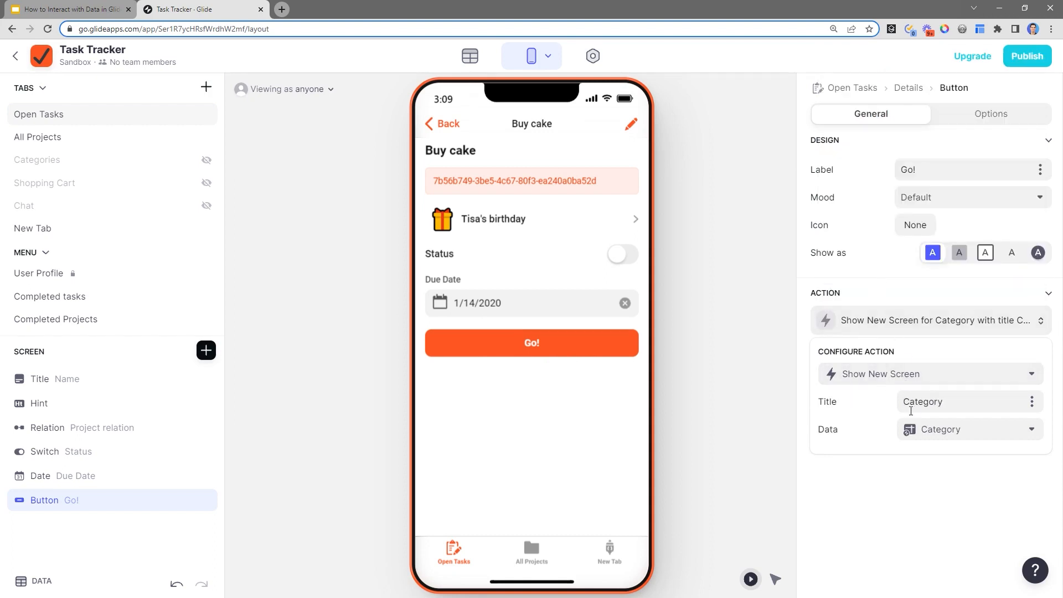
{"action": "left_click", "coordinate": [928, 435]}
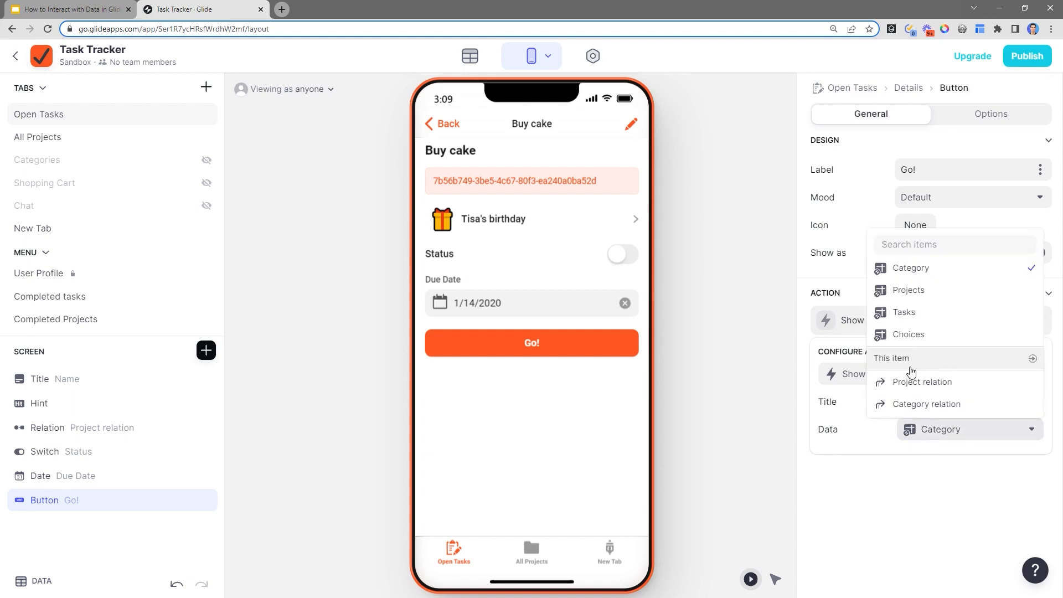
{"action": "left_click", "coordinate": [927, 370]}
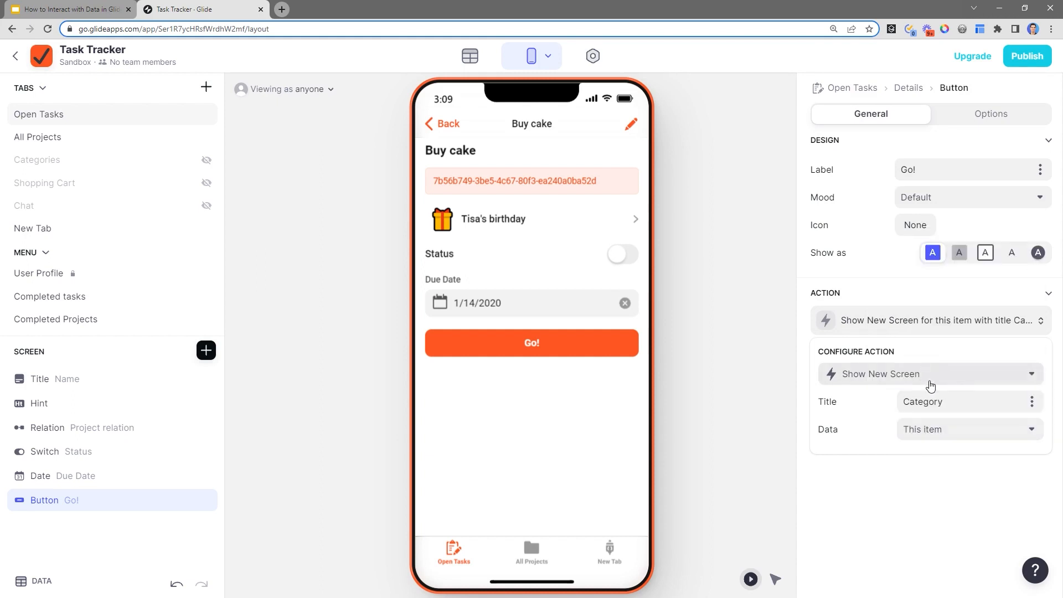
{"action": "double_click", "coordinate": [931, 408]}
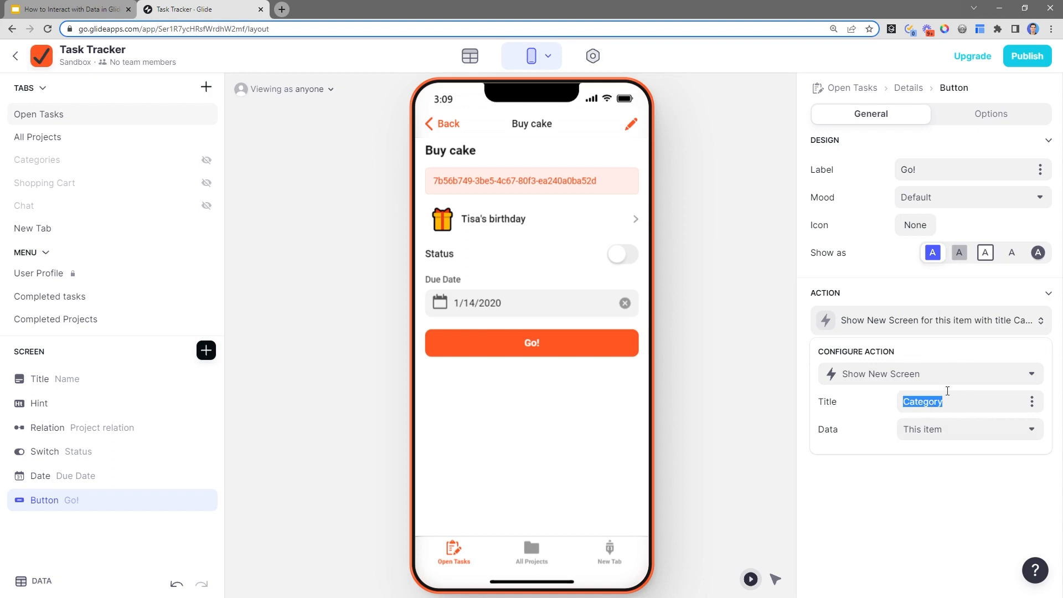
{"action": "key", "text": "BackSpace"}
Open the button's new screen for Buy cake with its data row shown and delete all components on it
{"action": "left_click", "coordinate": [538, 354]}
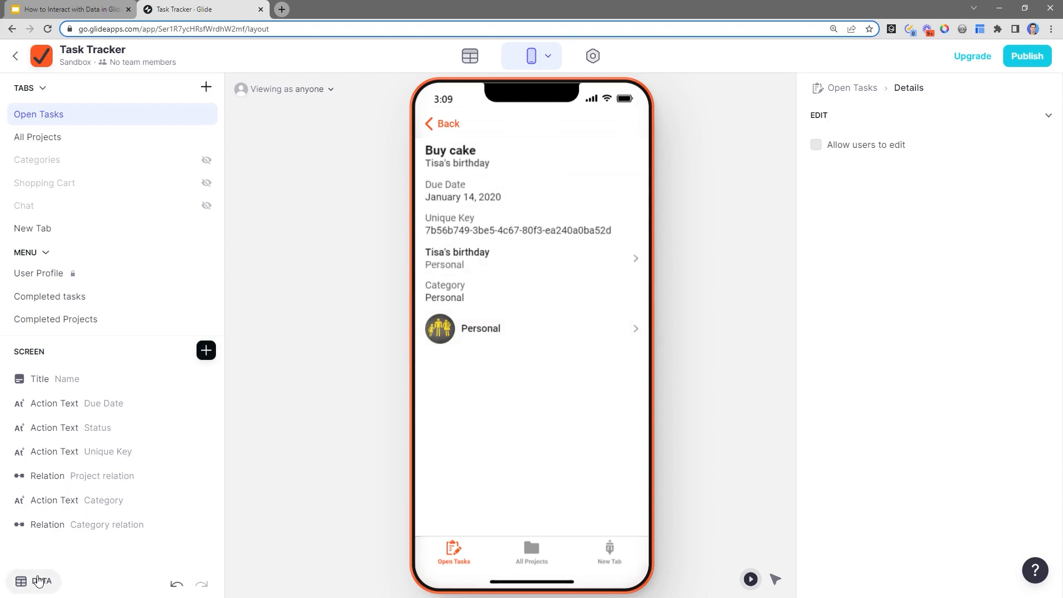
{"action": "left_click", "coordinate": [42, 581]}
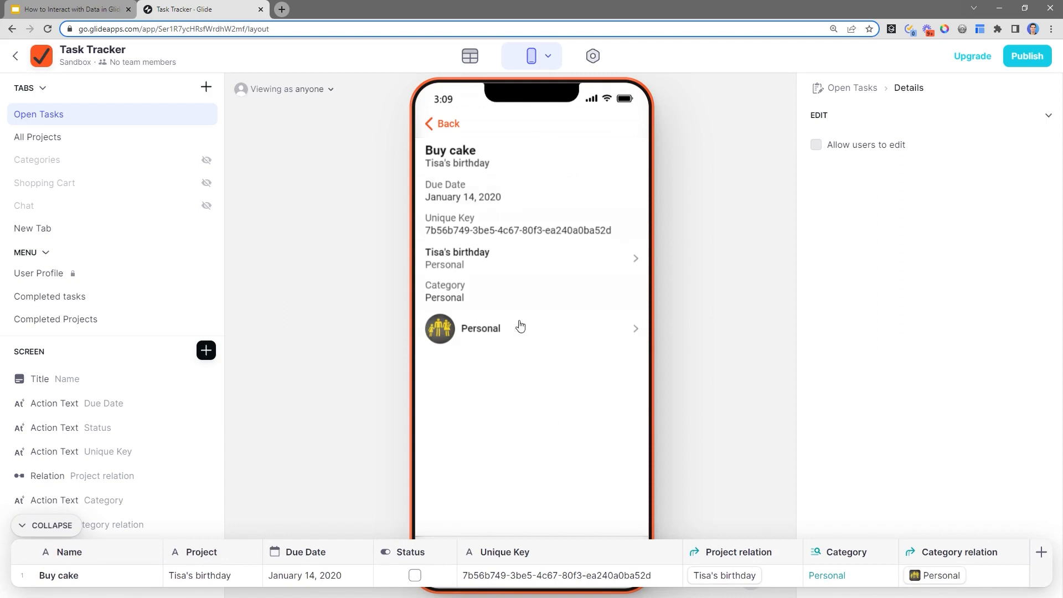
{"action": "right_click", "coordinate": [128, 408]}
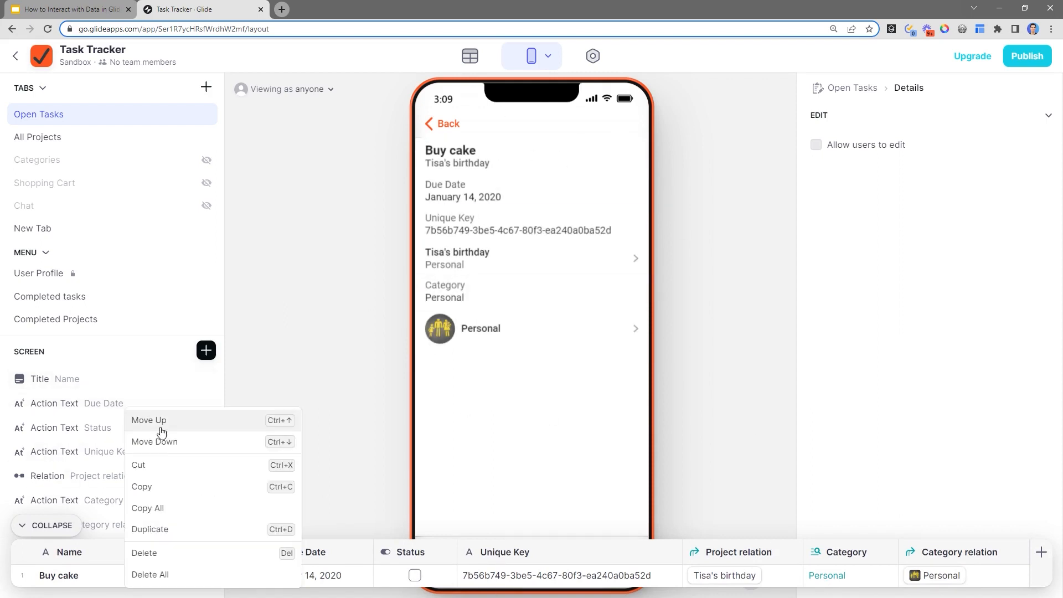
{"action": "left_click", "coordinate": [167, 574]}
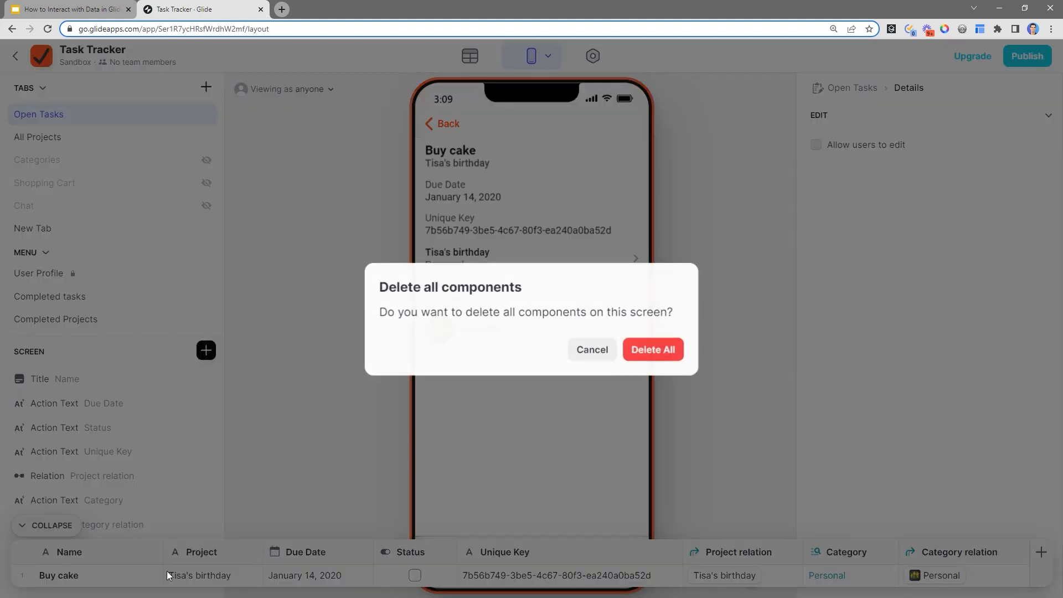
{"action": "left_click", "coordinate": [652, 348]}
Add a Title component to the empty screen and change its image source to From URL or address
{"action": "left_click", "coordinate": [202, 350]}
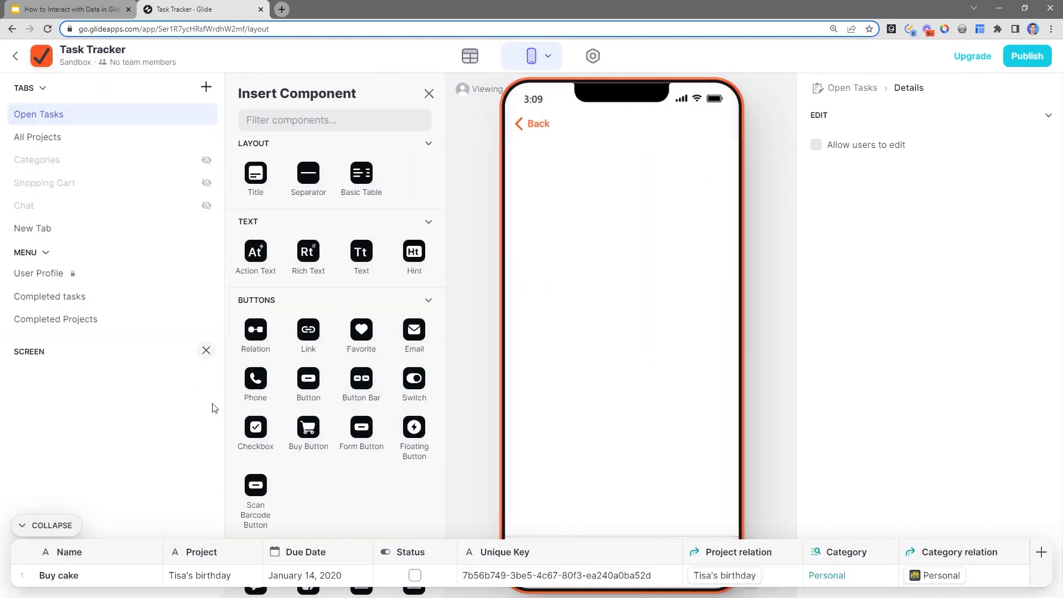
{"action": "left_click", "coordinate": [268, 176]}
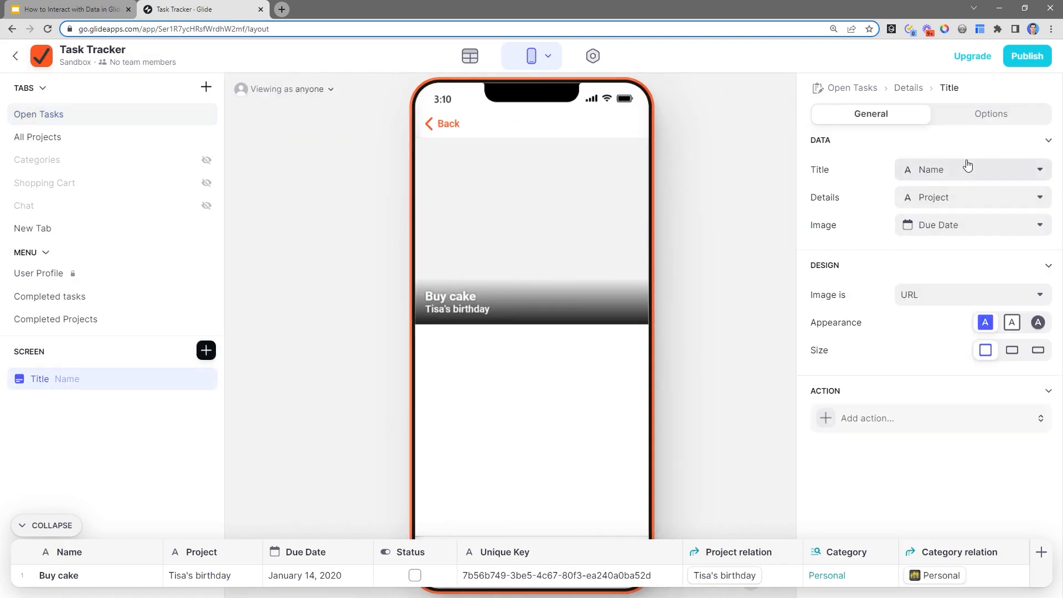
{"action": "left_click", "coordinate": [948, 227]}
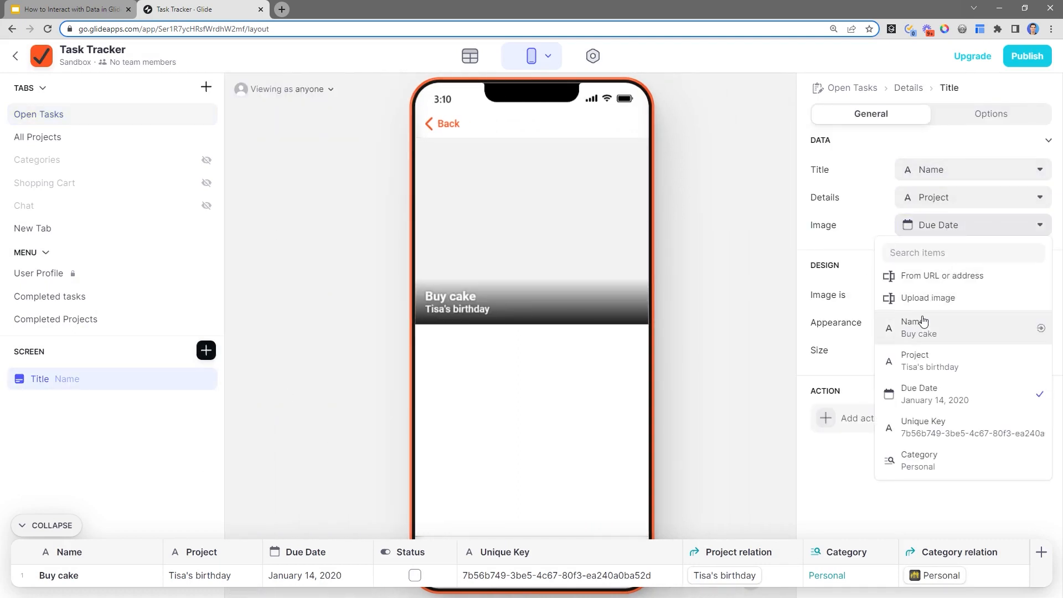
{"action": "left_click", "coordinate": [938, 277]}
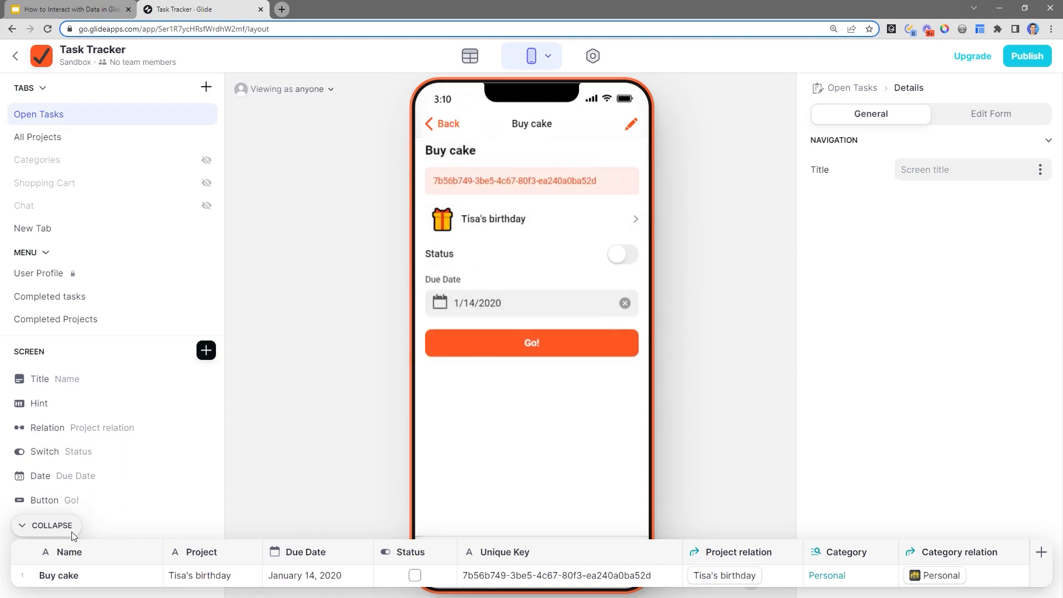
Hide the data row, return to Open Tasks and test the Go! button on the Wireframe and boards for meeting task
{"action": "left_click", "coordinate": [52, 525]}
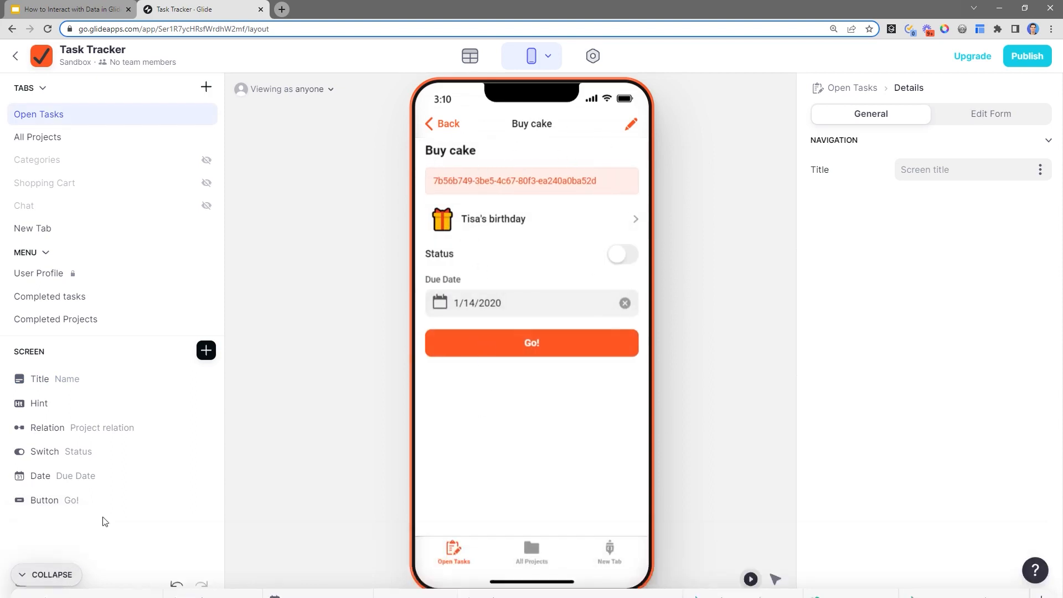
{"action": "left_click", "coordinate": [446, 131]}
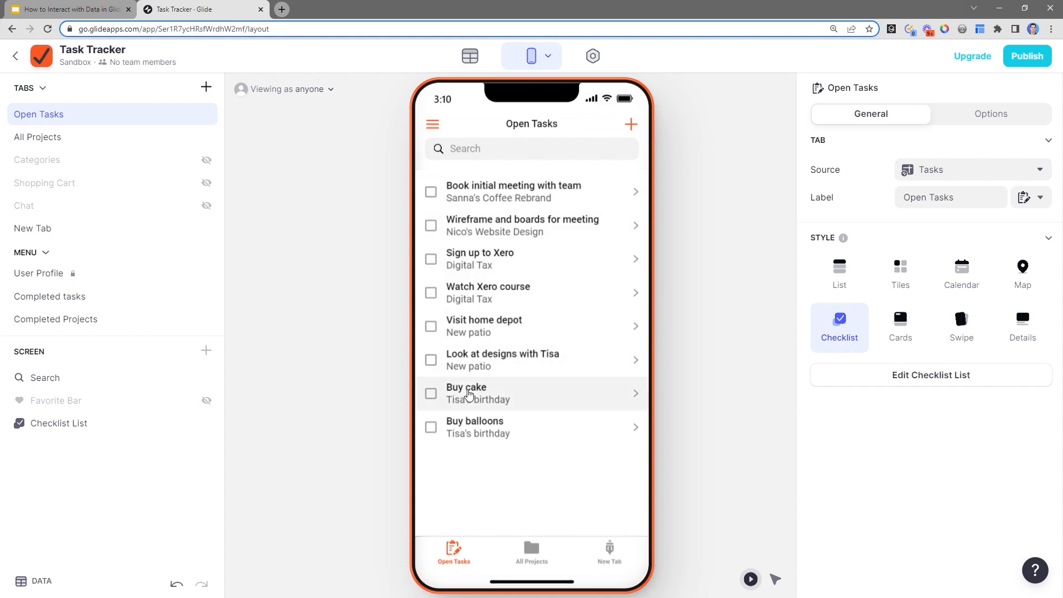
{"action": "left_click", "coordinate": [501, 225]}
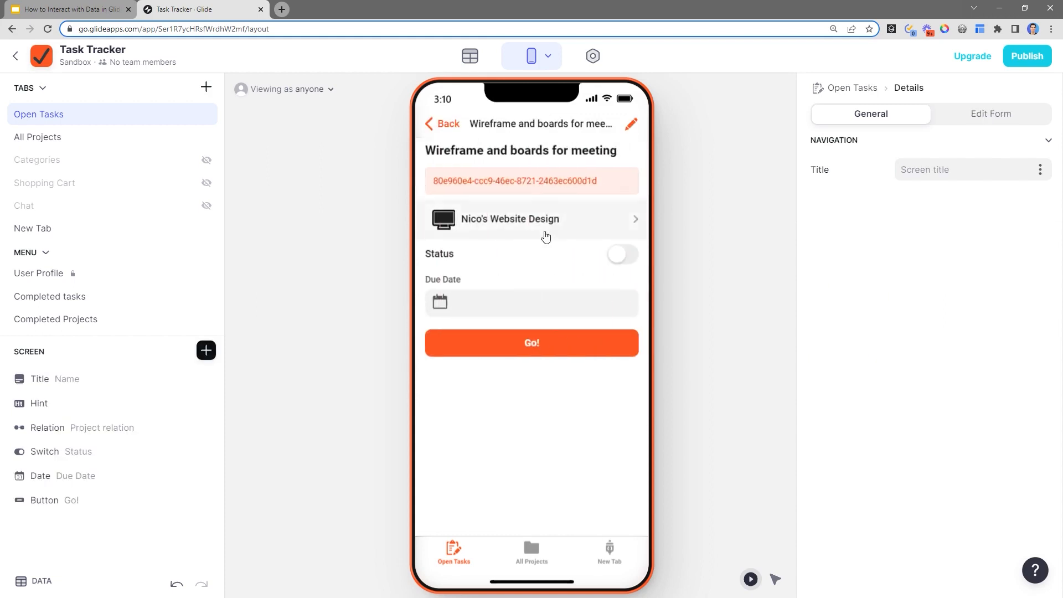
{"action": "left_click", "coordinate": [540, 344]}
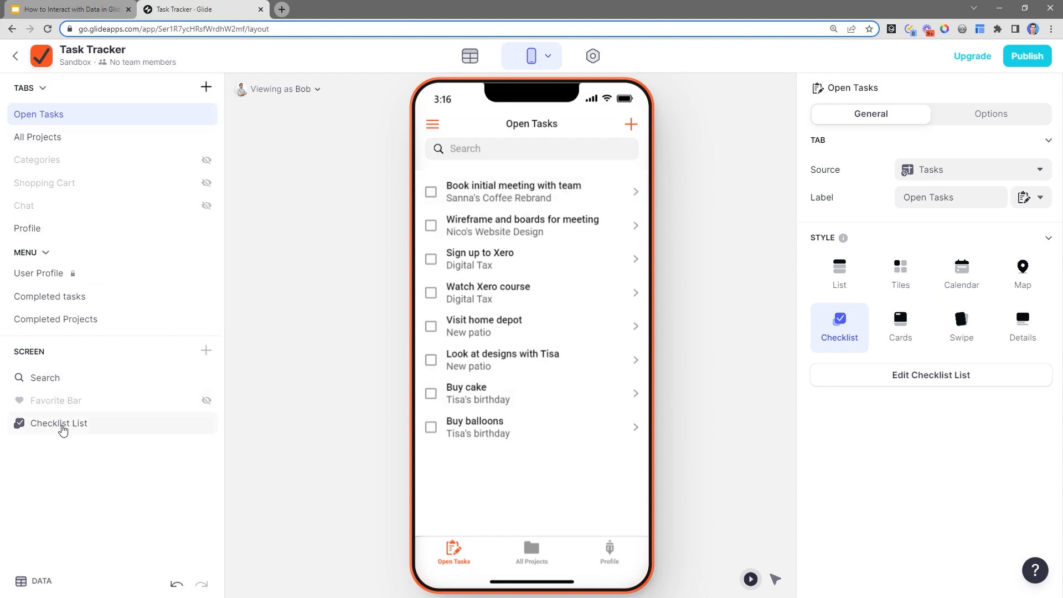
Open the Open Tasks checklist's add form settings and toggle Allow users to add items off and back on
{"action": "left_click", "coordinate": [61, 425]}
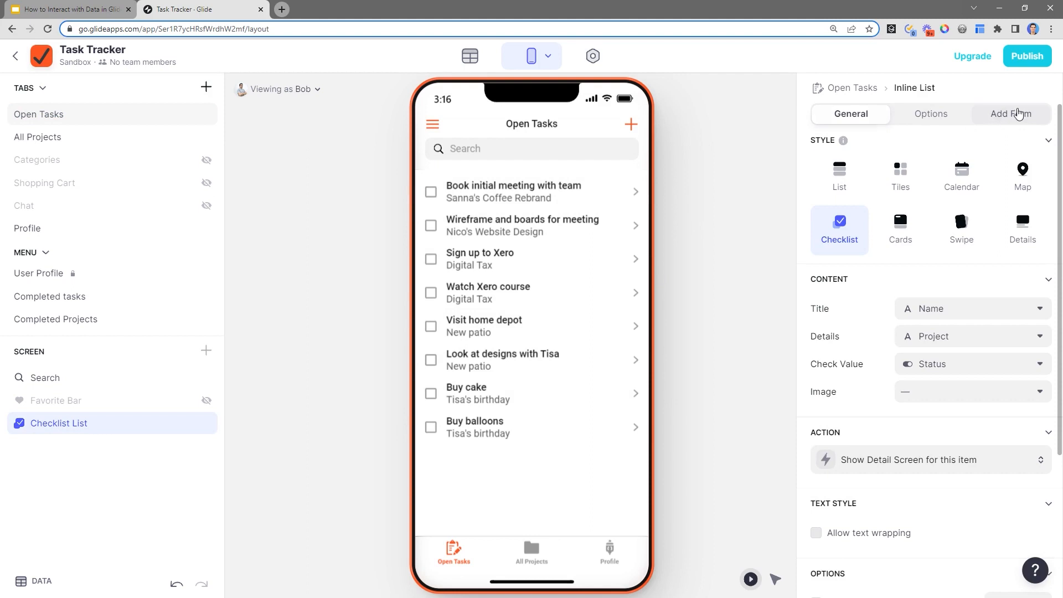
{"action": "left_click", "coordinate": [1018, 116]}
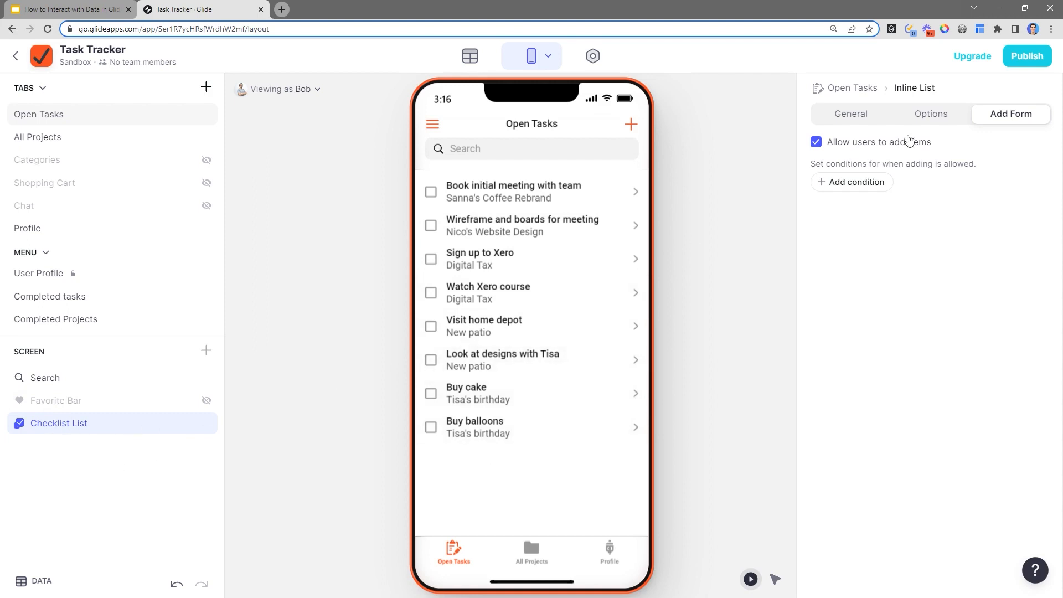
{"action": "left_click", "coordinate": [853, 117]}
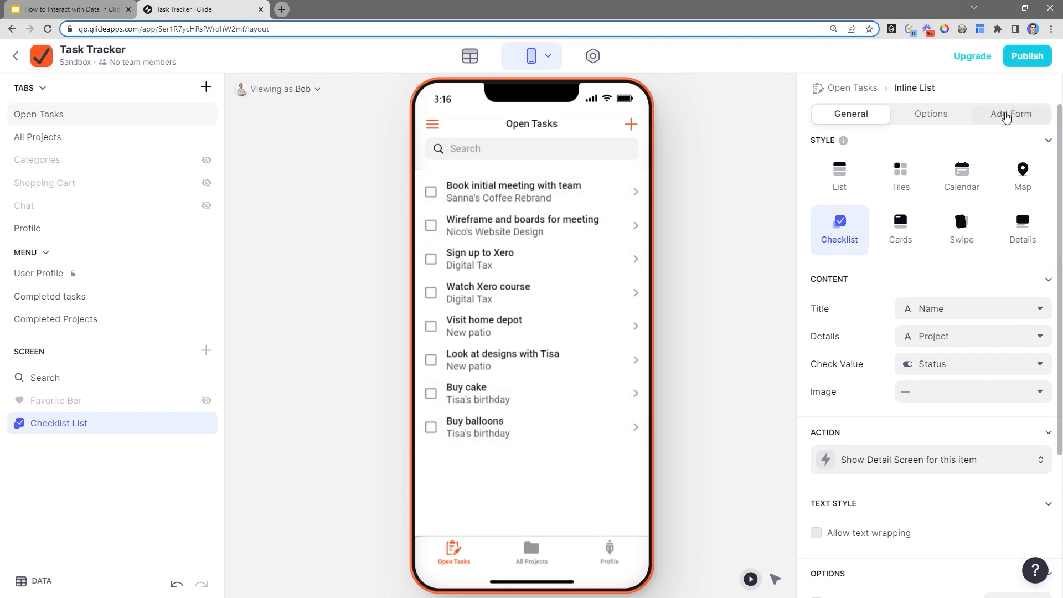
{"action": "left_click", "coordinate": [1005, 113]}
{"action": "left_click", "coordinate": [880, 145]}
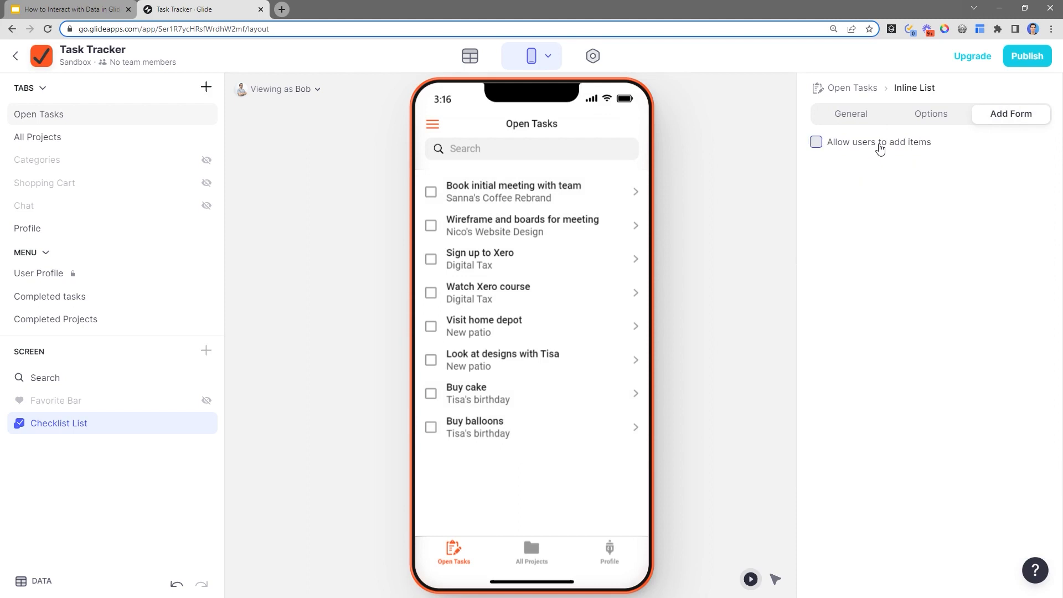
{"action": "left_click", "coordinate": [880, 145]}
{"action": "left_click", "coordinate": [851, 148]}
{"action": "left_click", "coordinate": [845, 151]}
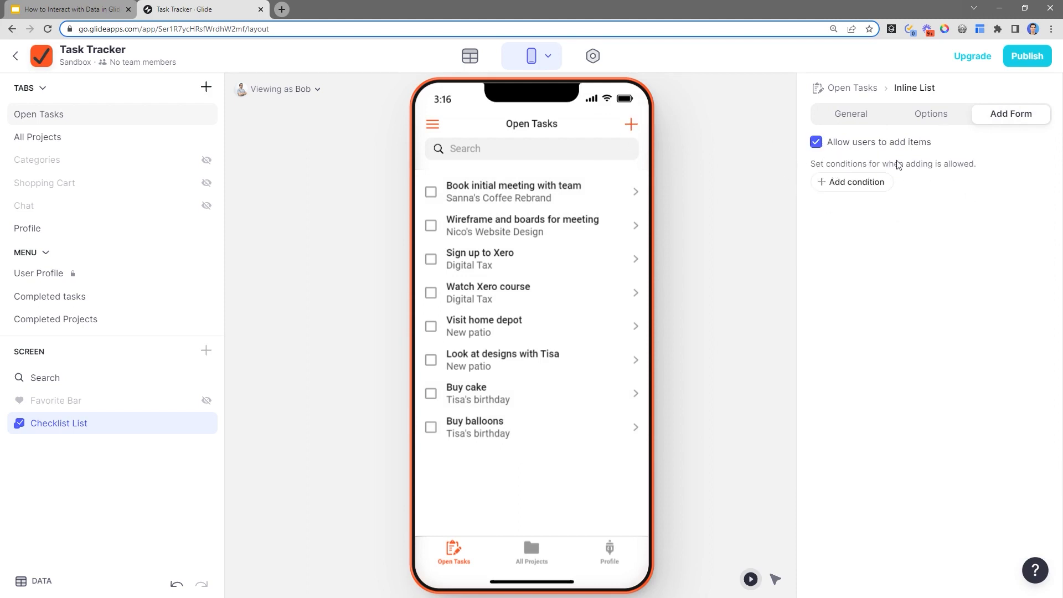
Add a task named New task to the birthday project from Open Tasks, then reopen and cancel the blank form
{"action": "left_click", "coordinate": [631, 124]}
{"action": "left_click", "coordinate": [441, 169]}
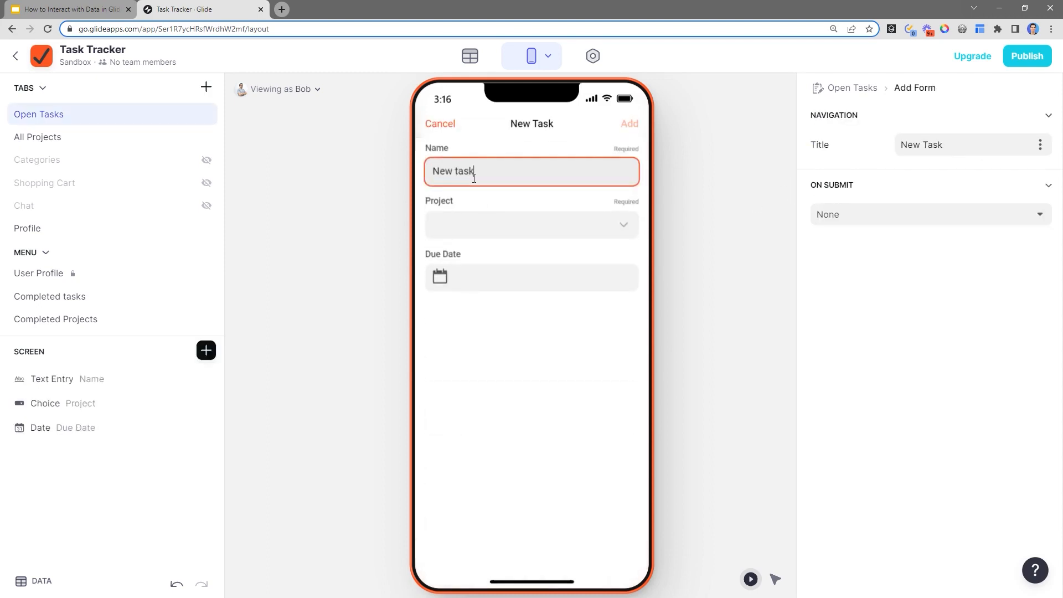
{"action": "left_click", "coordinate": [481, 221]}
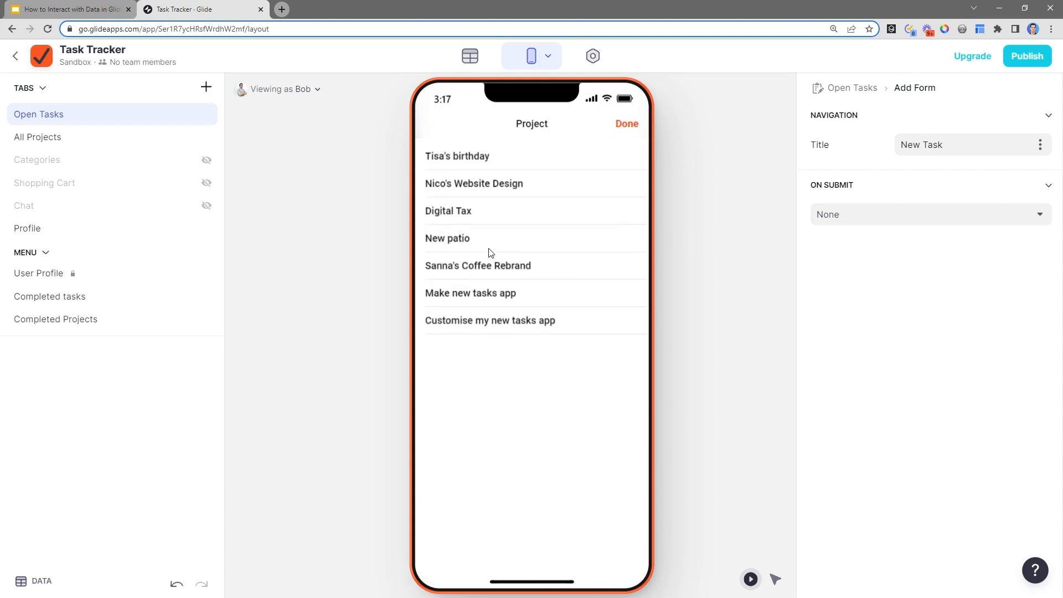
{"action": "left_click", "coordinate": [467, 160]}
{"action": "left_click", "coordinate": [631, 127]}
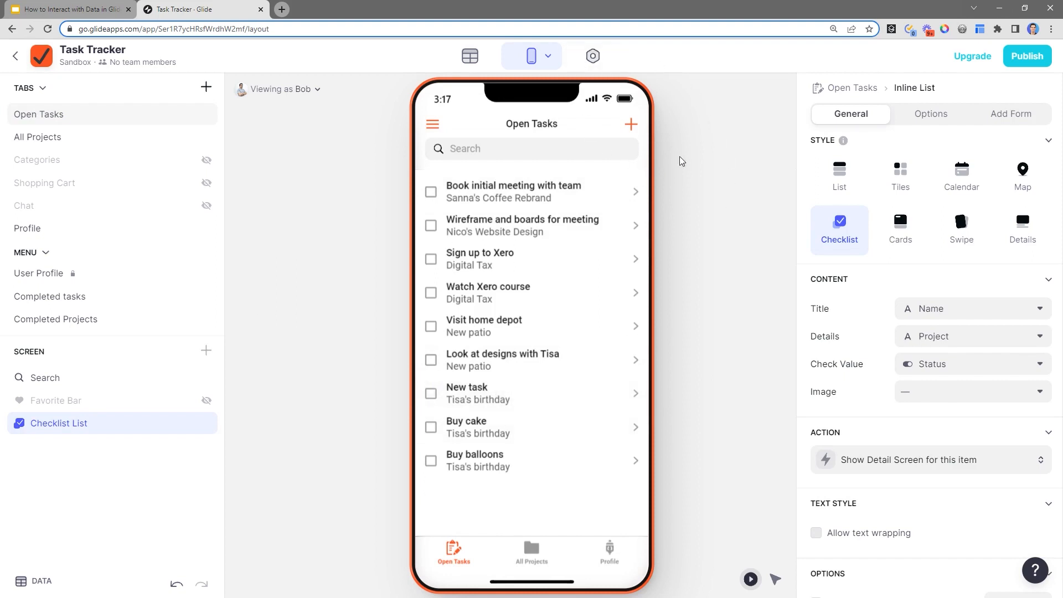
{"action": "left_click", "coordinate": [631, 125]}
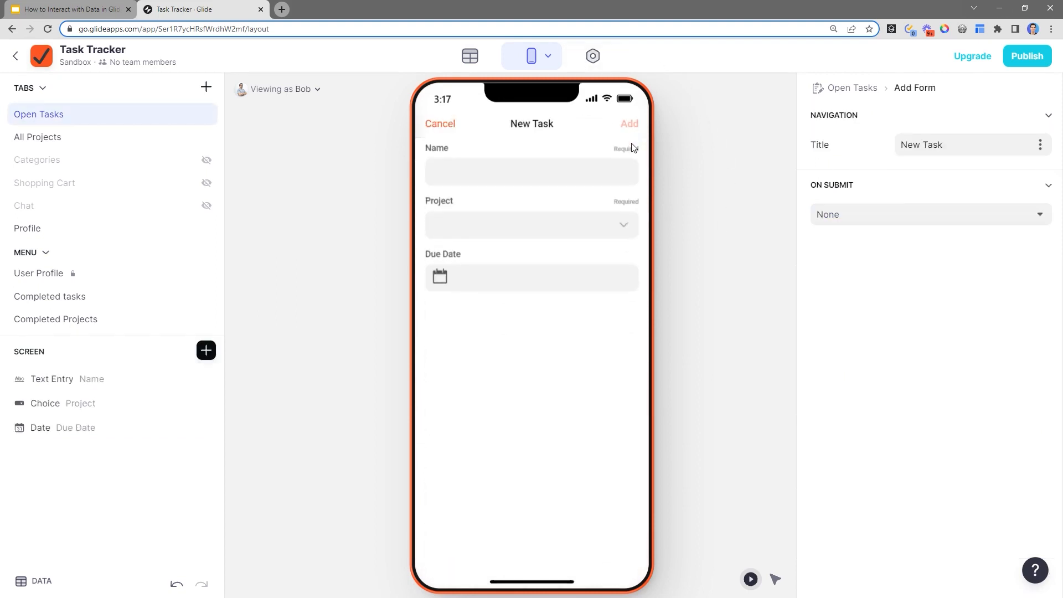
{"action": "left_click", "coordinate": [446, 125]}
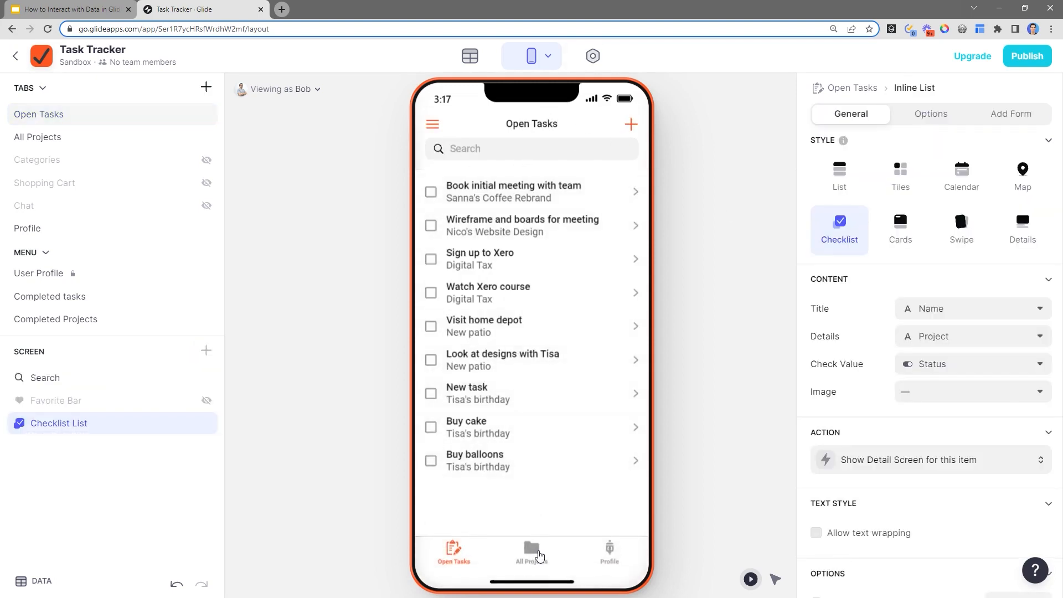
On the birthday project's details screen in All Projects, move the Add new task form button below the Outstanding Tasks inline list
{"action": "left_click", "coordinate": [532, 554]}
{"action": "left_click", "coordinate": [775, 579]}
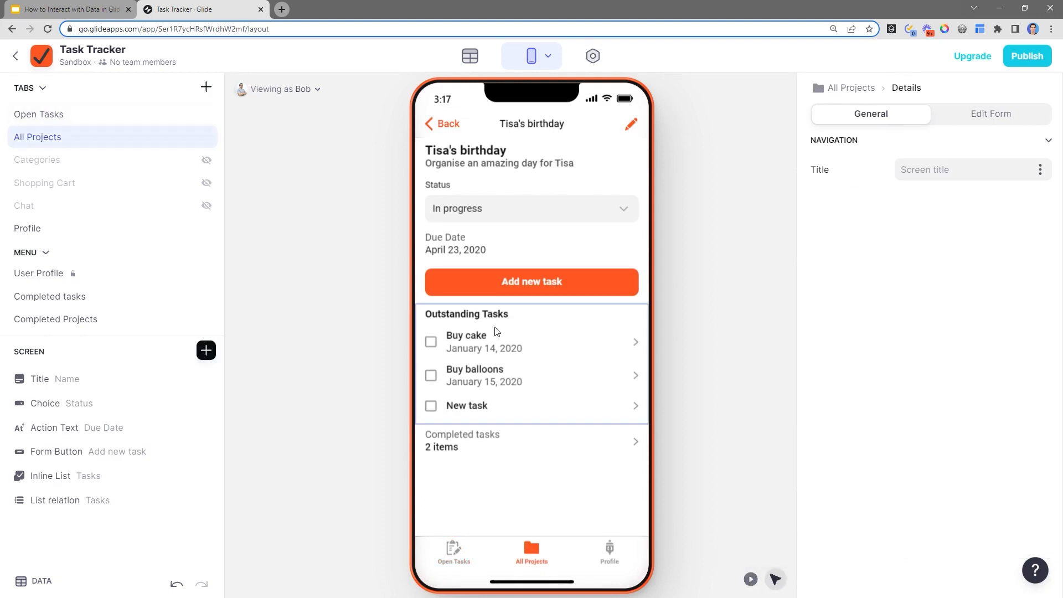
{"action": "left_click", "coordinate": [539, 340]}
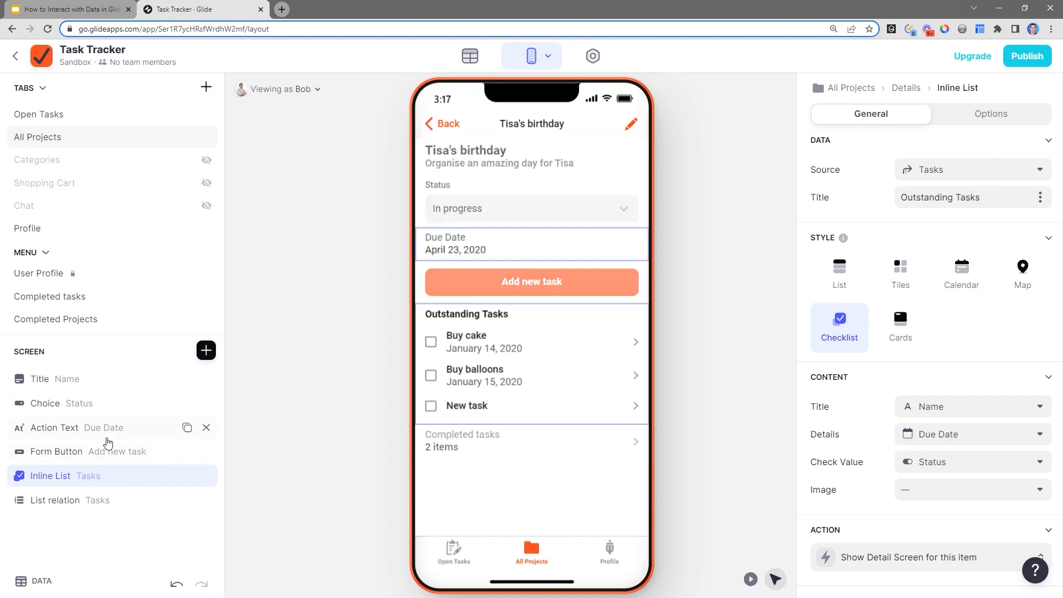
{"action": "left_click_drag", "start_coordinate": [100, 450], "coordinate": [105, 476]}
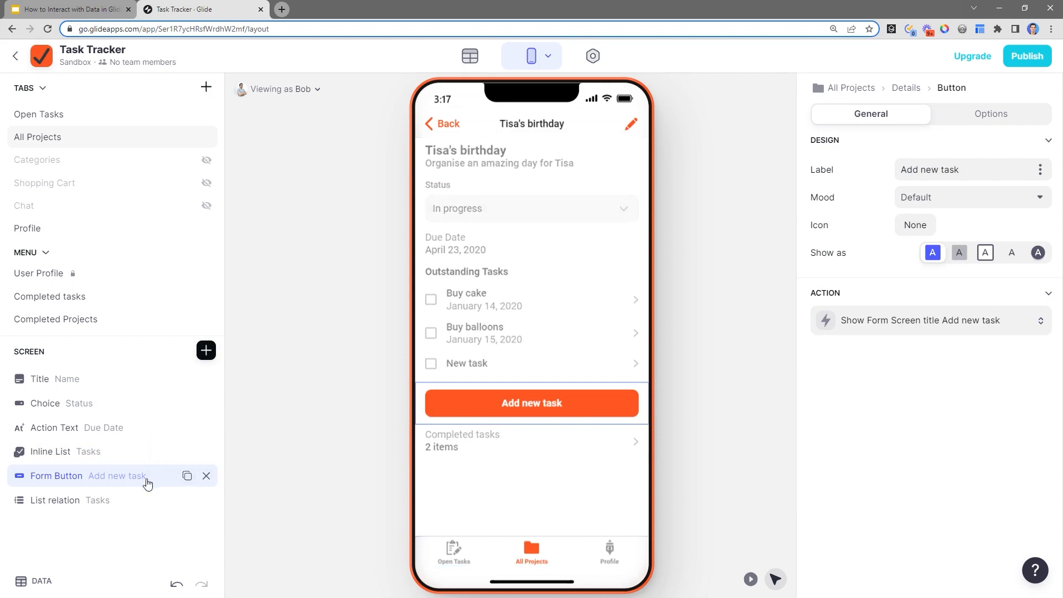
{"action": "left_click", "coordinate": [106, 454]}
{"action": "left_click", "coordinate": [101, 479]}
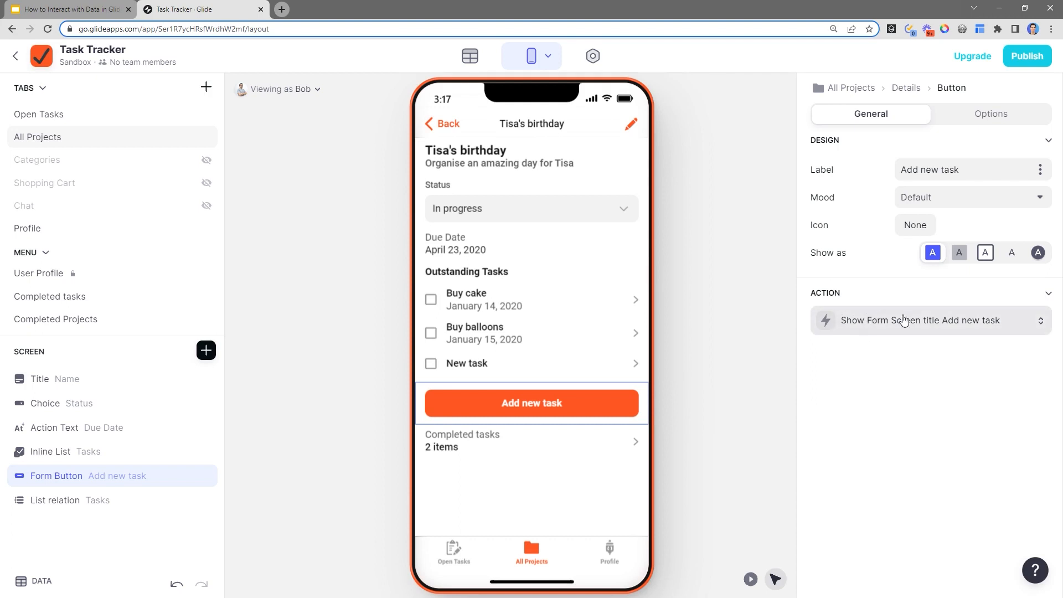
Examine the Add new task button's form screen action and its form's destination sheet options, then cancel the form
{"action": "left_click", "coordinate": [943, 322]}
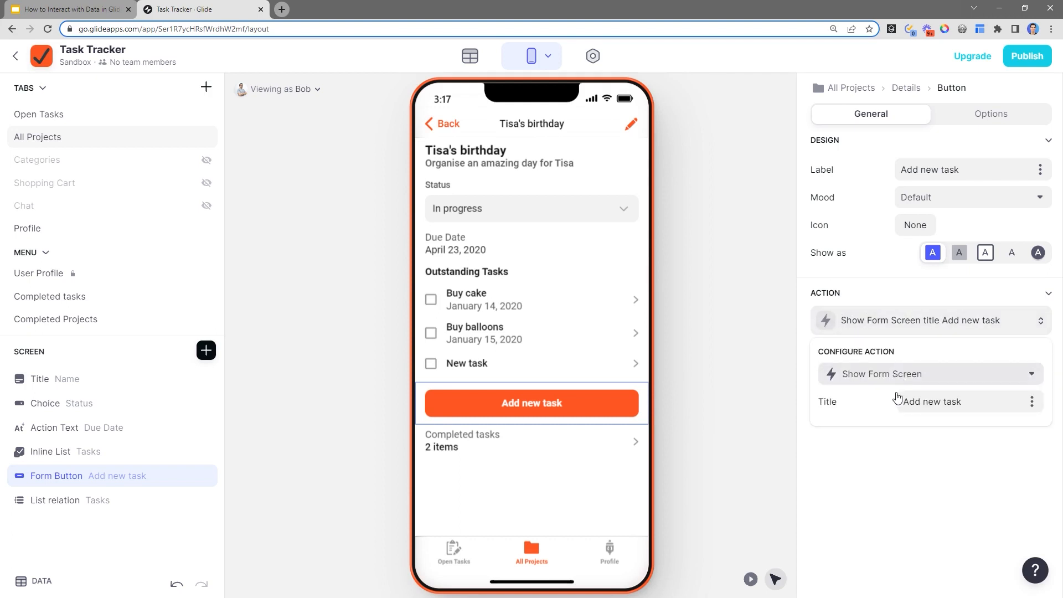
{"action": "left_click", "coordinate": [750, 577]}
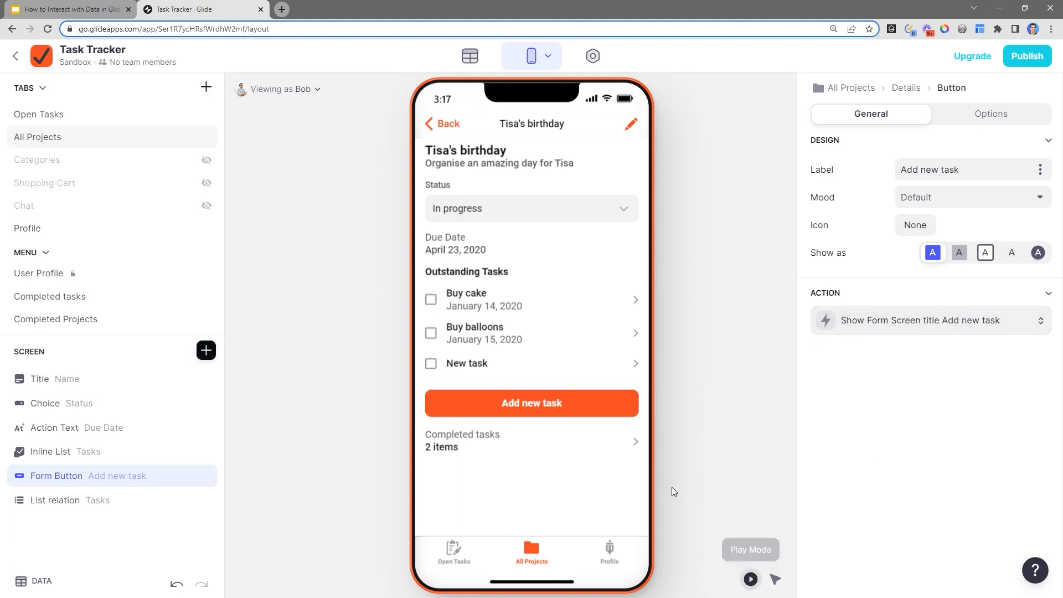
{"action": "left_click", "coordinate": [561, 402]}
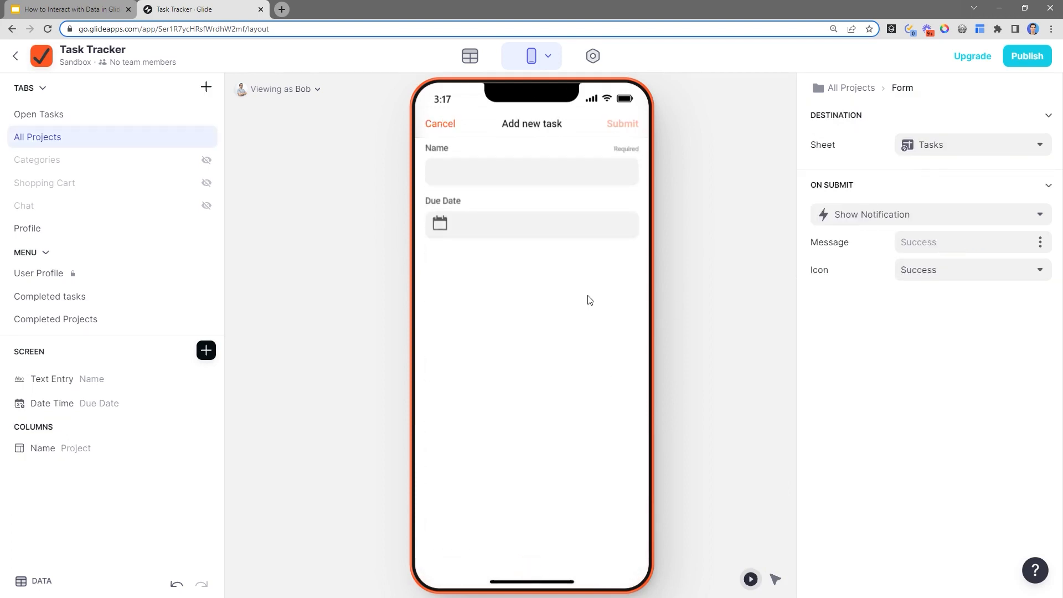
{"action": "left_click", "coordinate": [958, 143]}
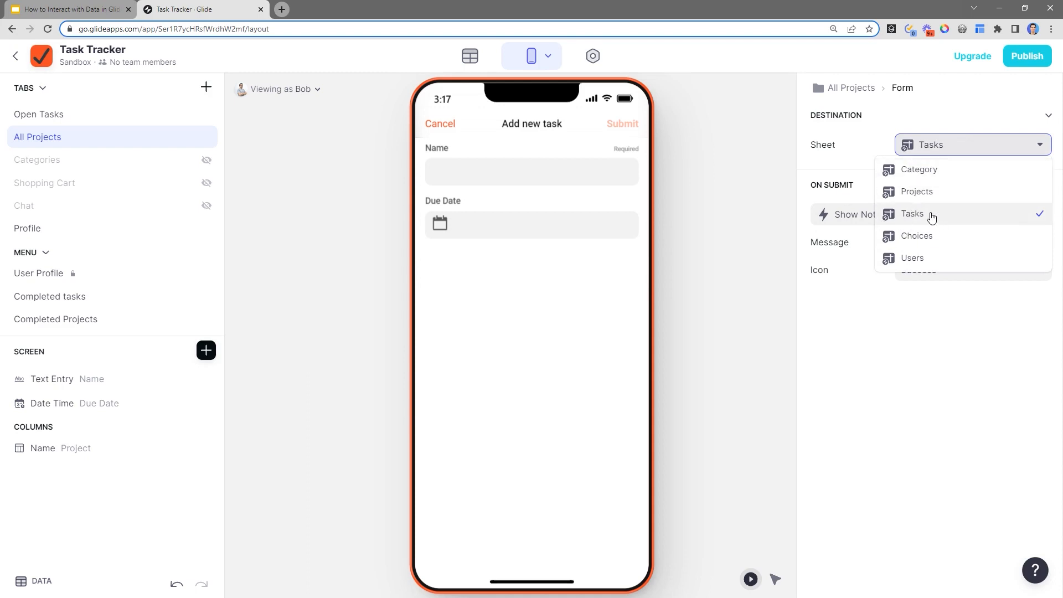
{"action": "left_click", "coordinate": [537, 317]}
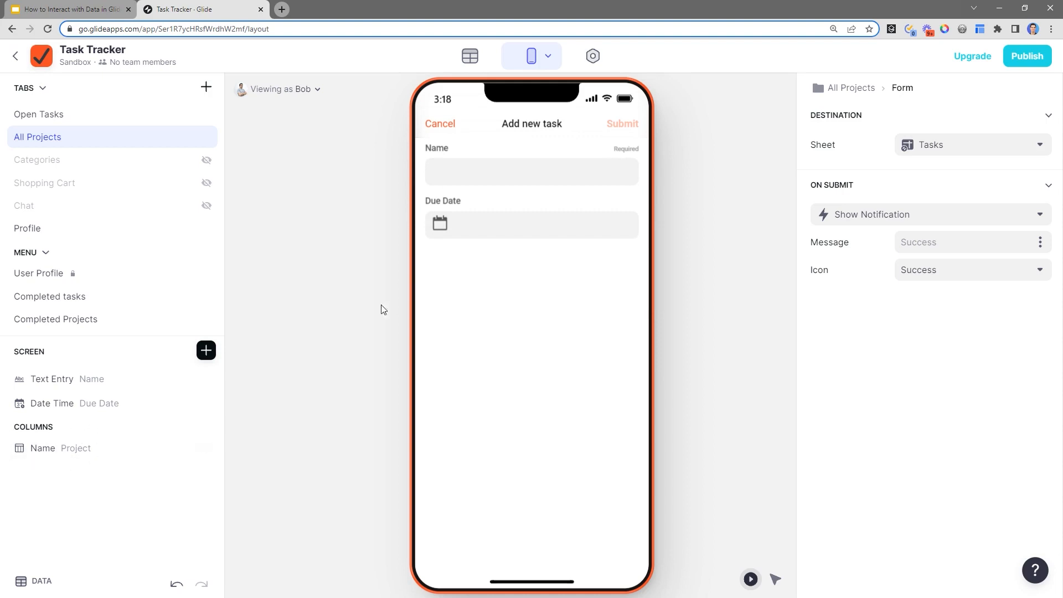
{"action": "left_click", "coordinate": [438, 128]}
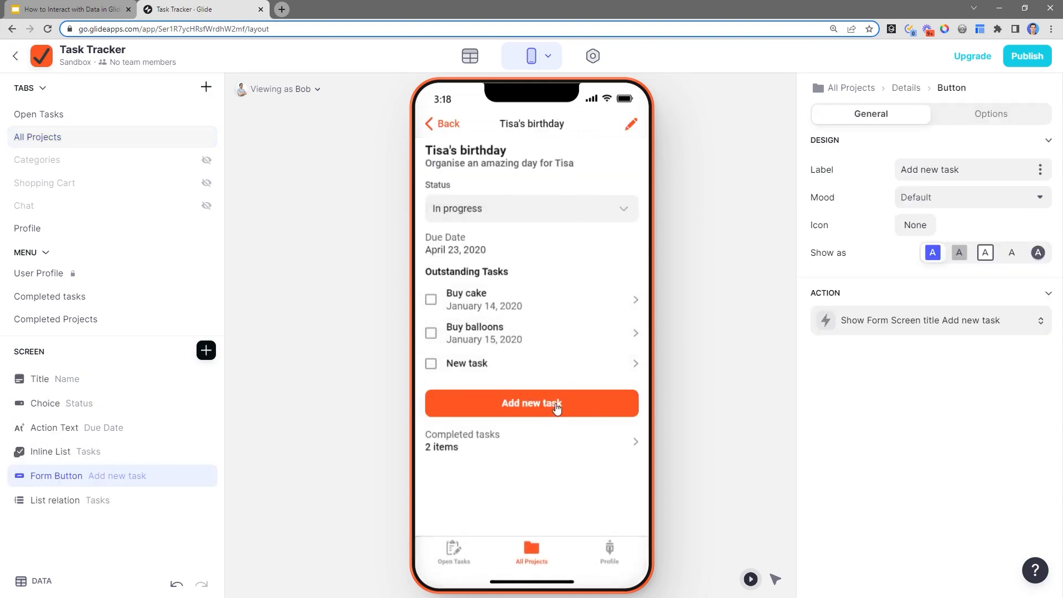
Reopen the Add new task form and examine the Values from Screen components and the column that receives the project name
{"action": "left_click", "coordinate": [553, 403]}
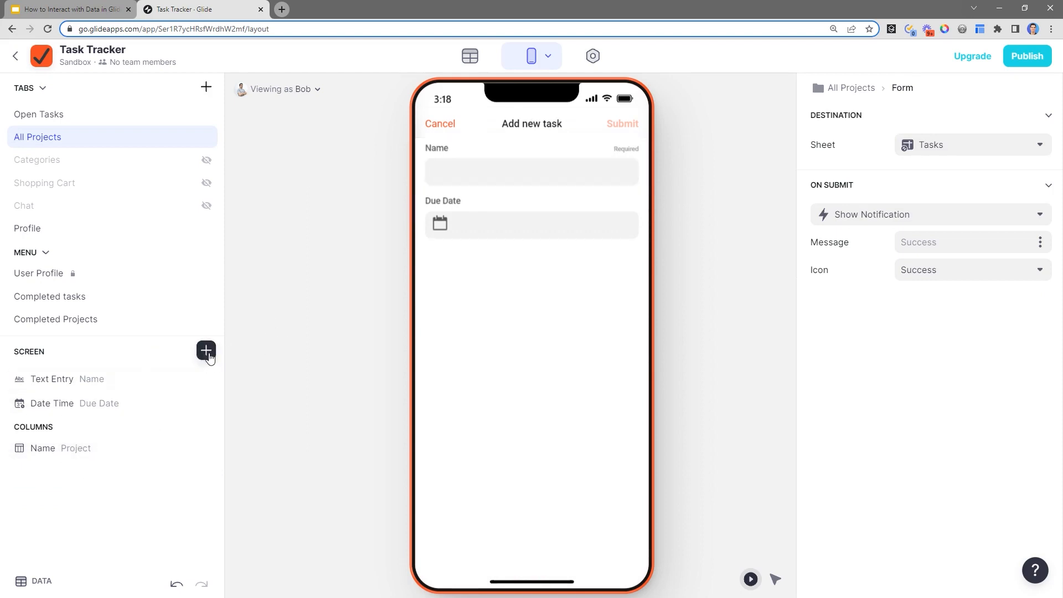
{"action": "left_click", "coordinate": [206, 351]}
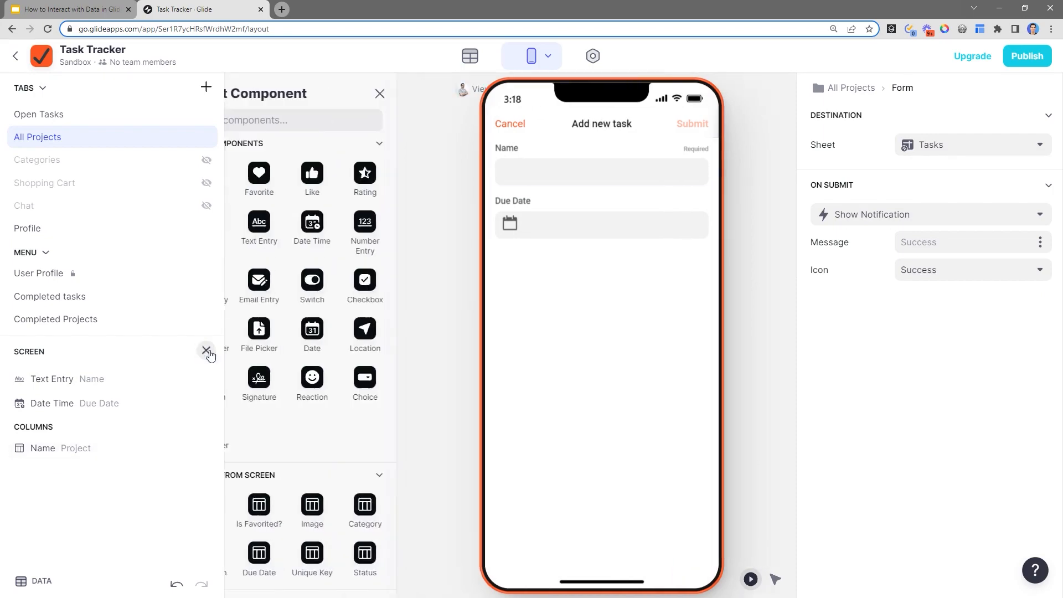
{"action": "scroll", "coordinate": [255, 327], "scroll_direction": "down", "scroll_amount": 5}
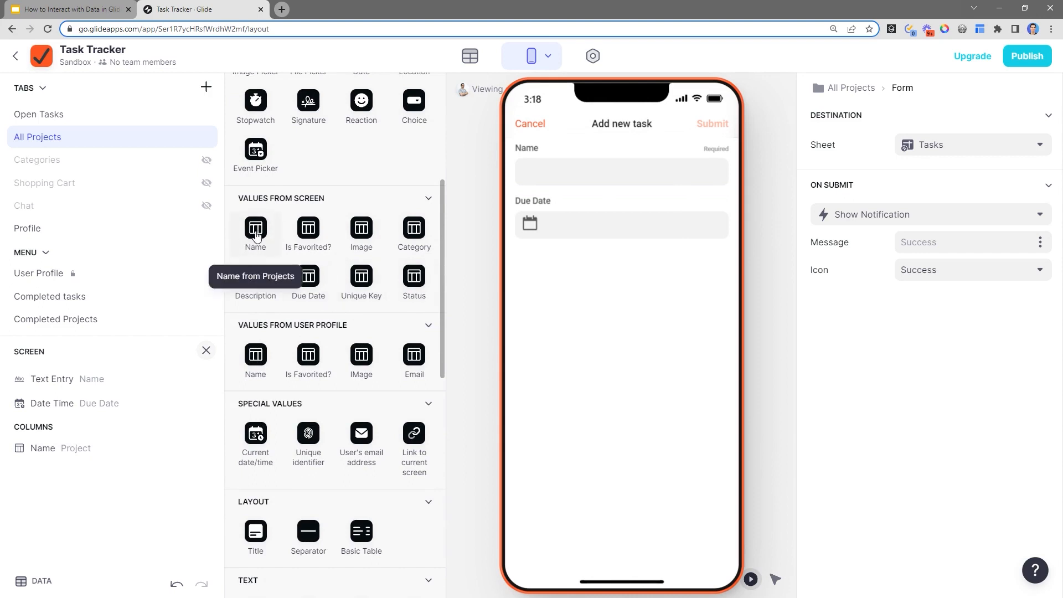
{"action": "left_click", "coordinate": [102, 447]}
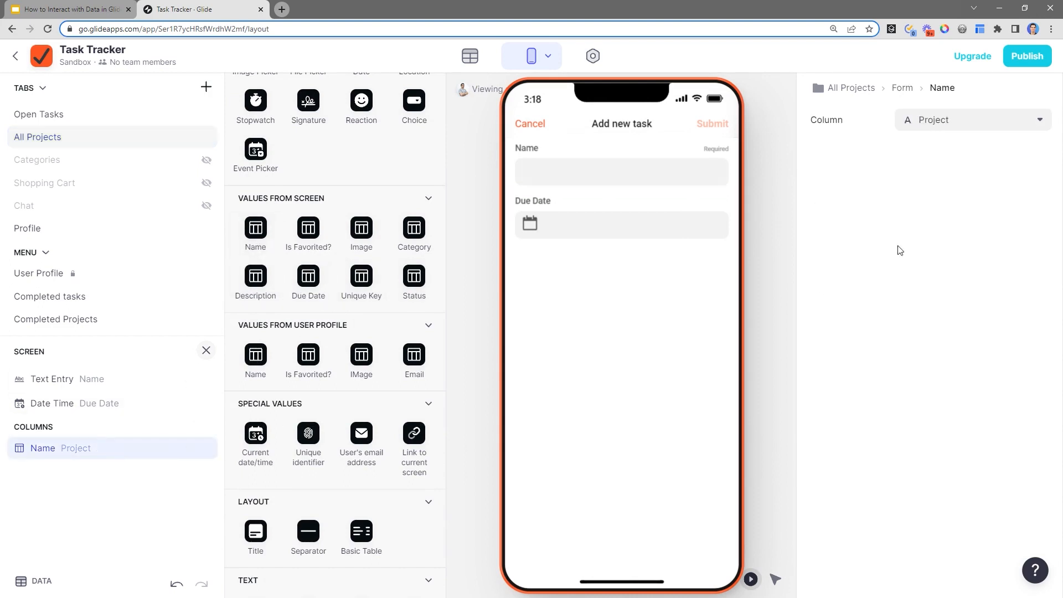
{"action": "scroll", "coordinate": [436, 227], "scroll_direction": "up", "scroll_amount": 5}
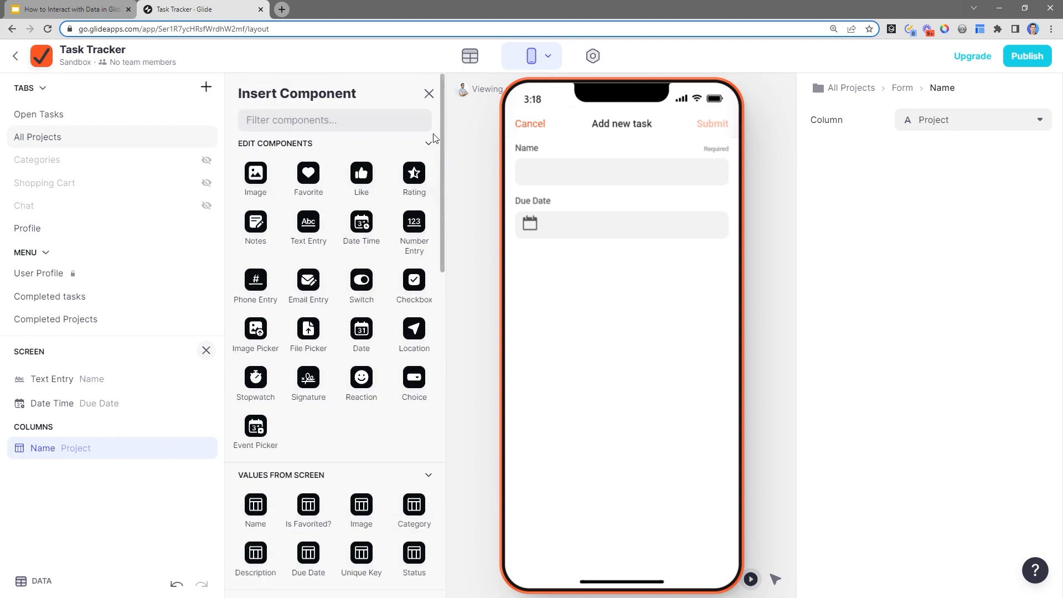
{"action": "left_click", "coordinate": [429, 94]}
Submit a task named My second task! through the form and check it in Open Tasks
{"action": "left_click", "coordinate": [560, 184]}
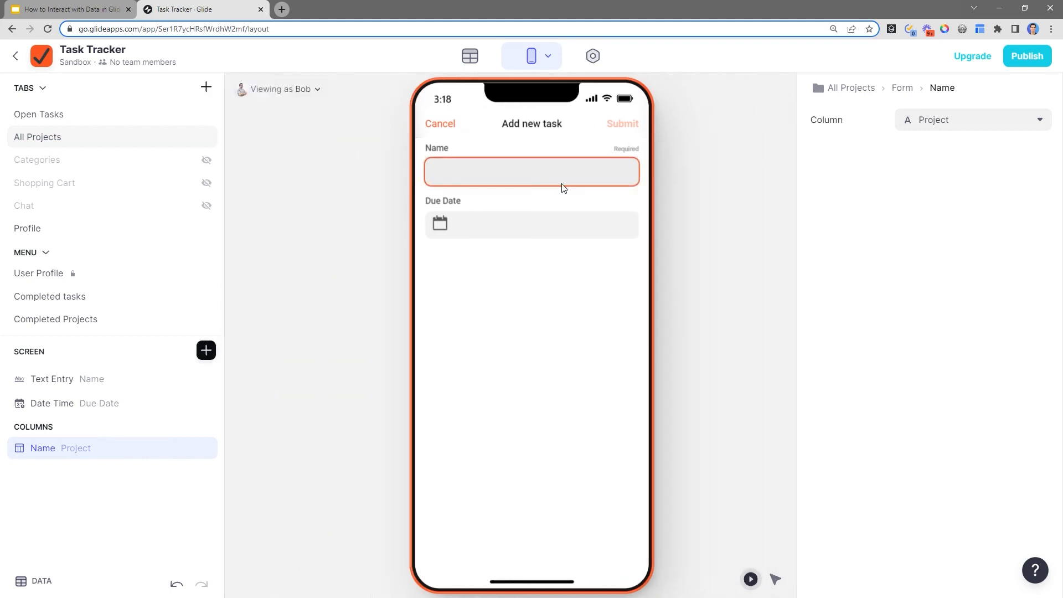
{"action": "type", "text": "My second task!"}
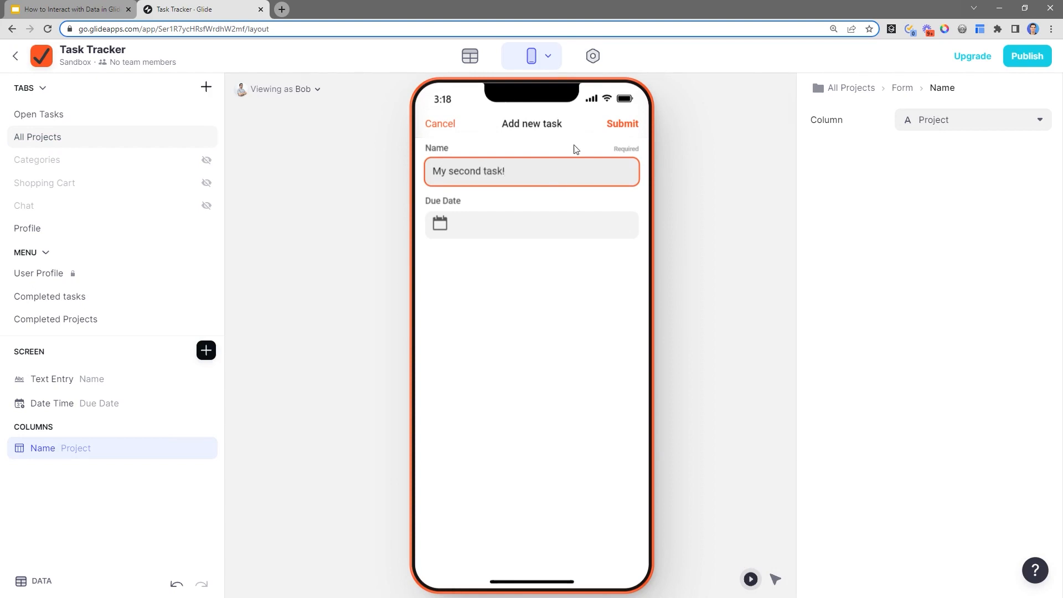
{"action": "left_click", "coordinate": [619, 124]}
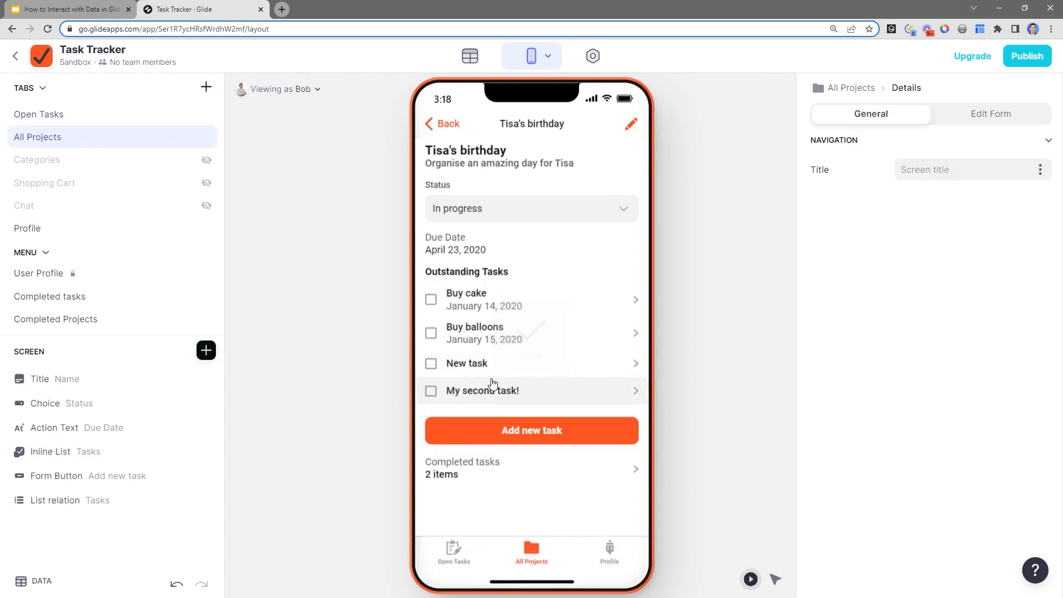
{"action": "left_click", "coordinate": [458, 554]}
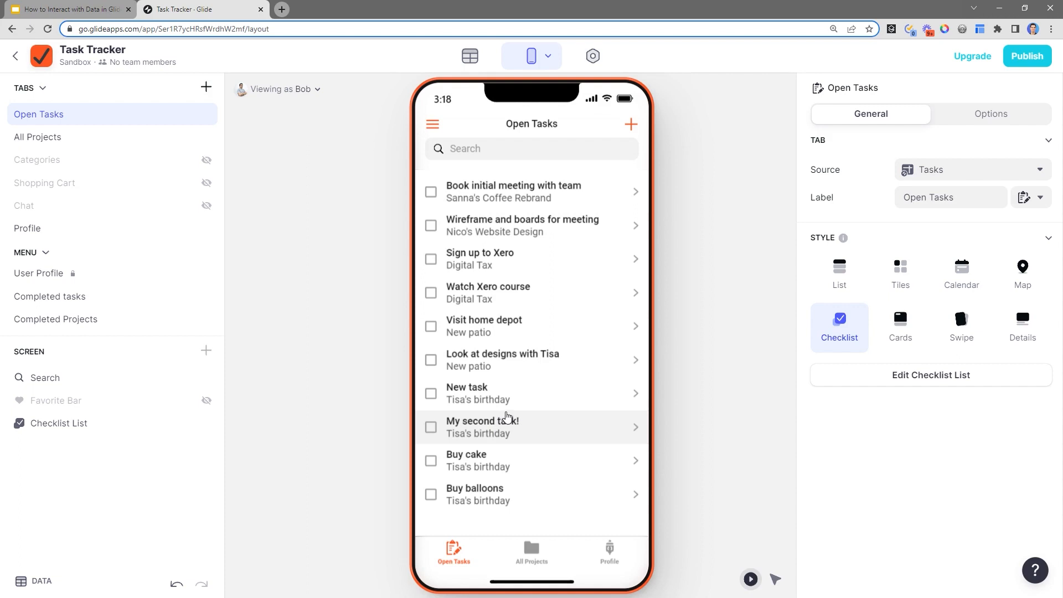
Duplicate the Add new task form button on the birthday project's details screen and label the copy Create Empty Task
{"action": "left_click", "coordinate": [536, 551]}
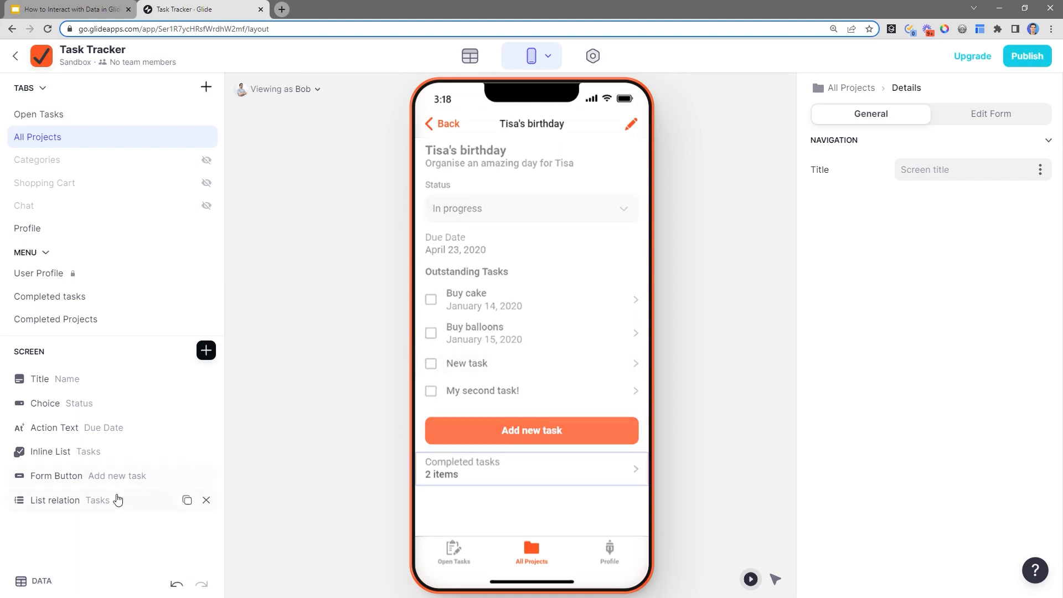
{"action": "left_click", "coordinate": [186, 475]}
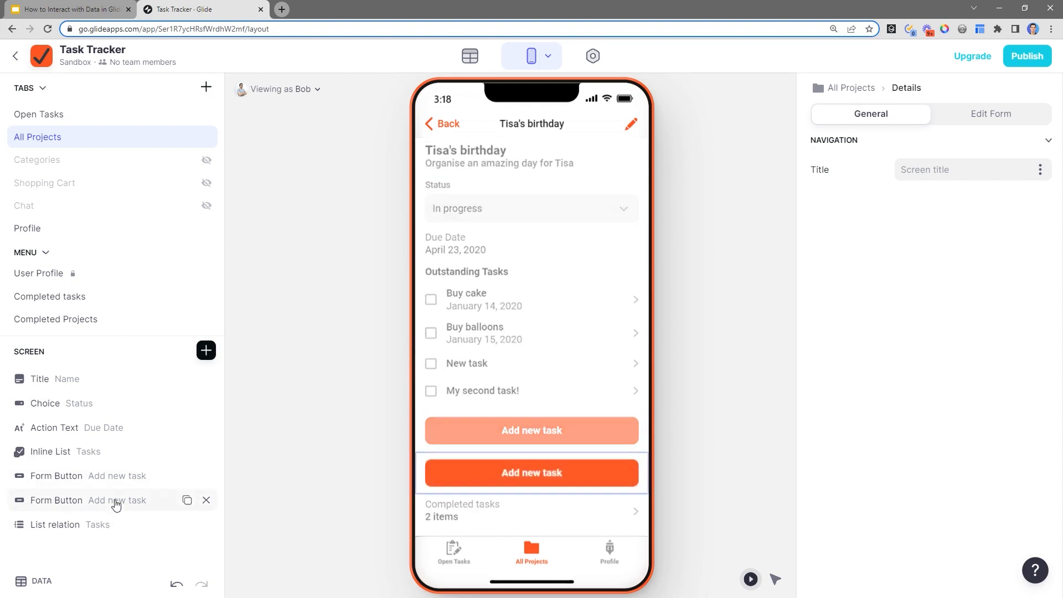
{"action": "left_click", "coordinate": [116, 499]}
{"action": "left_click_drag", "start_coordinate": [959, 170], "coordinate": [857, 182]}
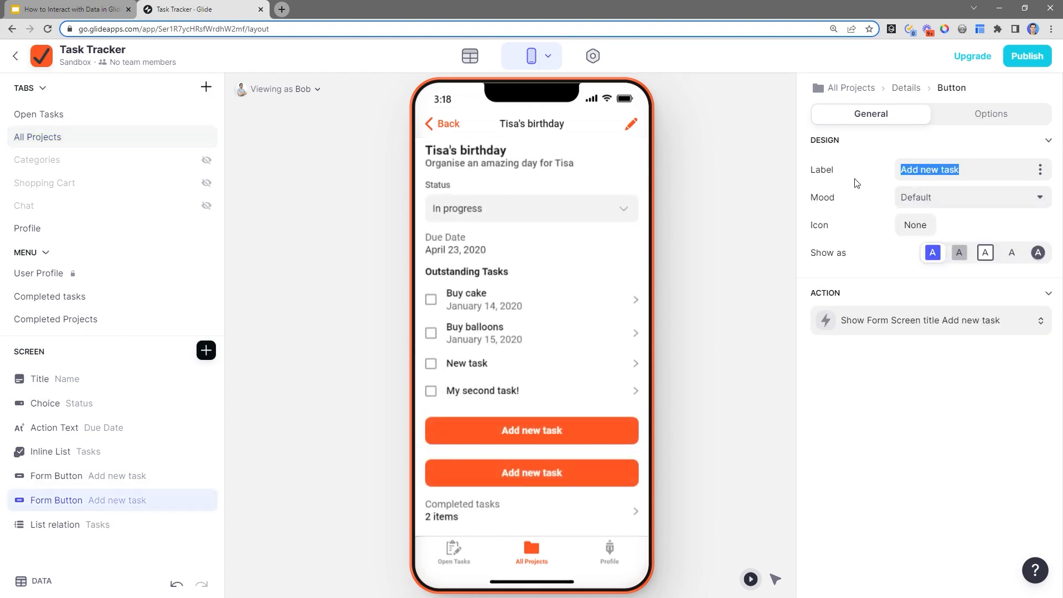
{"action": "type", "text": "Create Empt"}
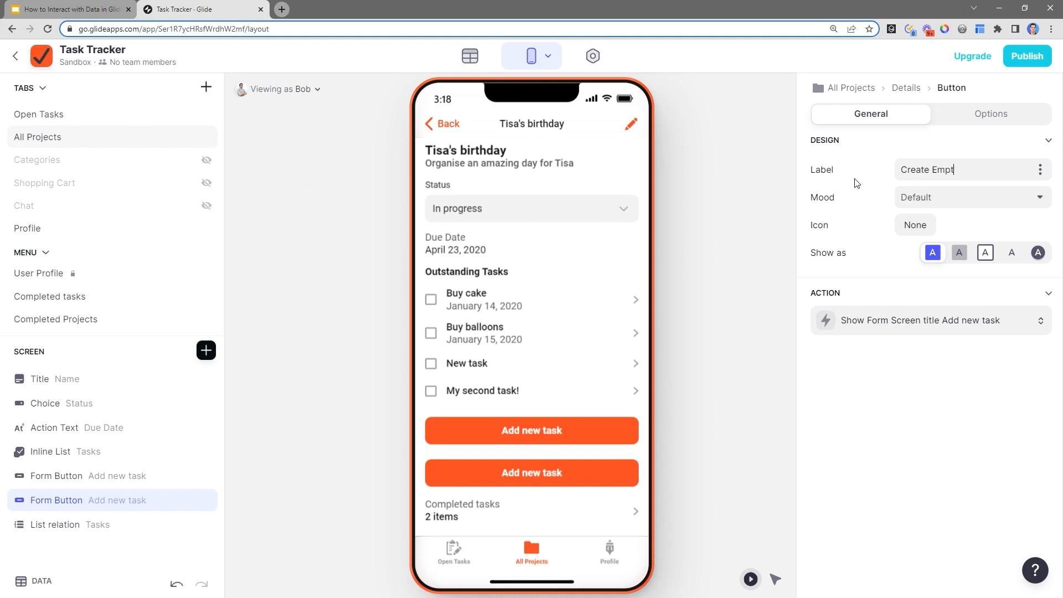
{"action": "type", "text": "y Task"}
{"action": "key", "text": "ctrl+r"}
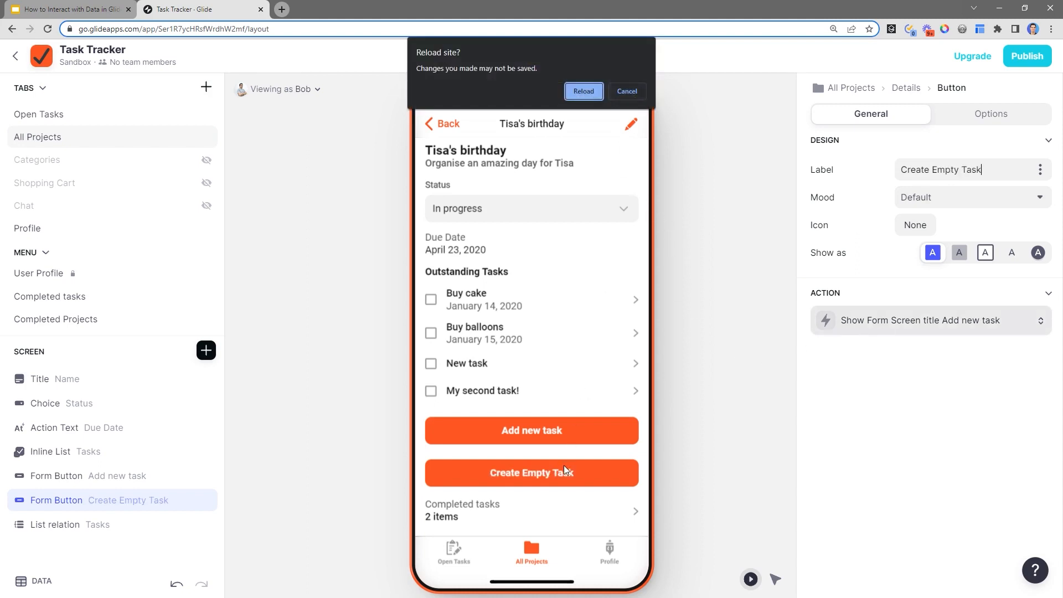
{"action": "left_click", "coordinate": [631, 93]}
Give the Create Empty Task button the Success mood and change its action to Add Row in the Tasks sheet
{"action": "left_click", "coordinate": [963, 199]}
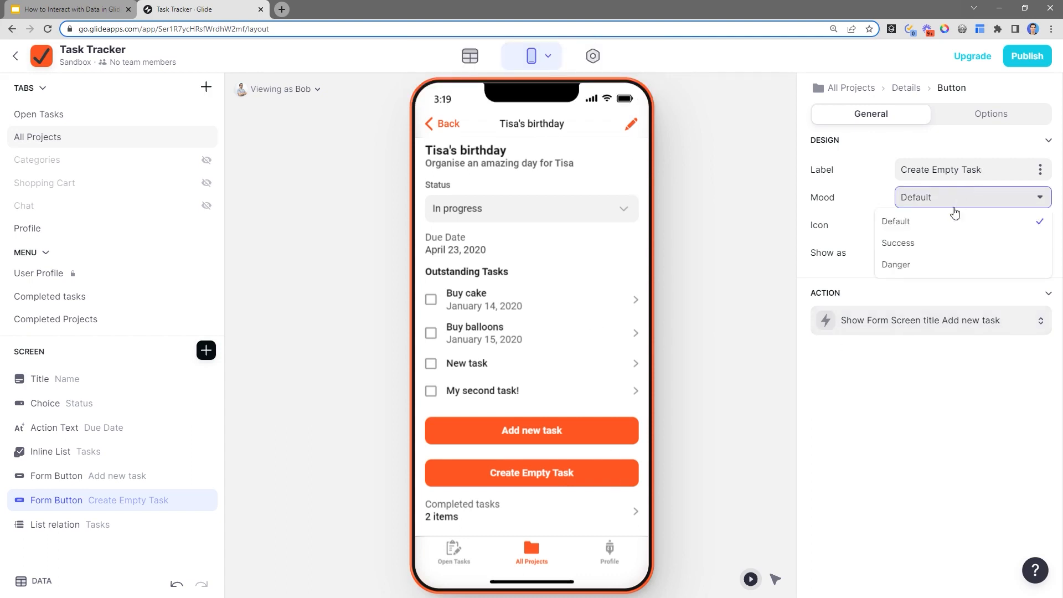
{"action": "left_click", "coordinate": [936, 243]}
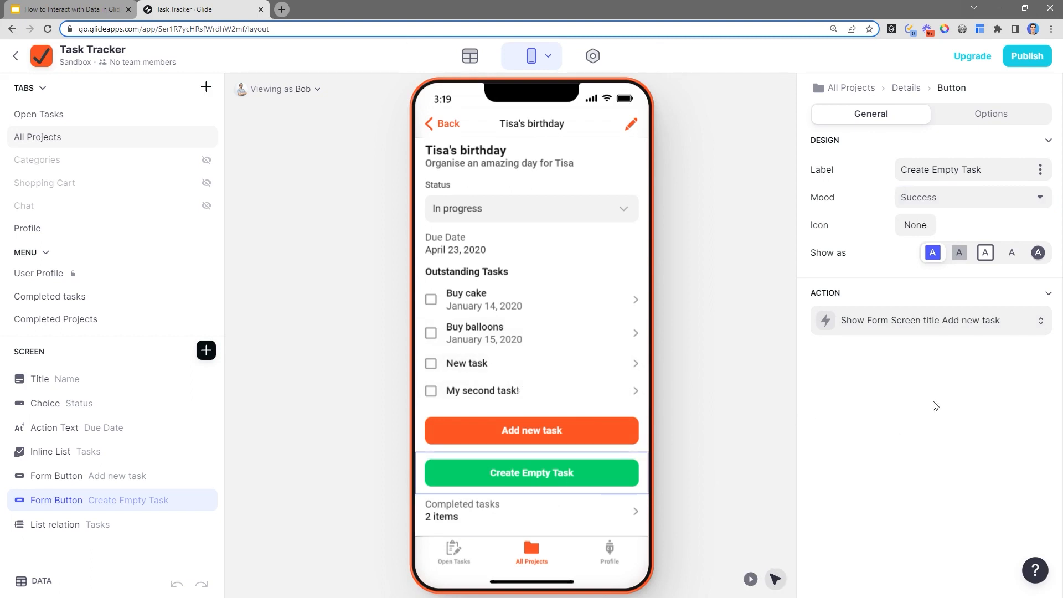
{"action": "left_click", "coordinate": [886, 331]}
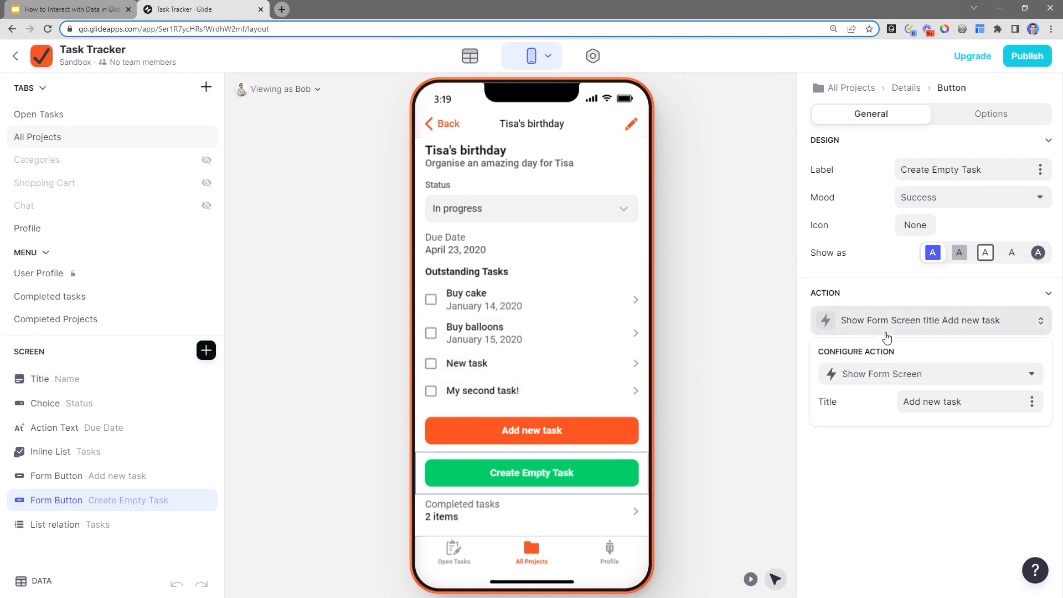
{"action": "left_click", "coordinate": [892, 373]}
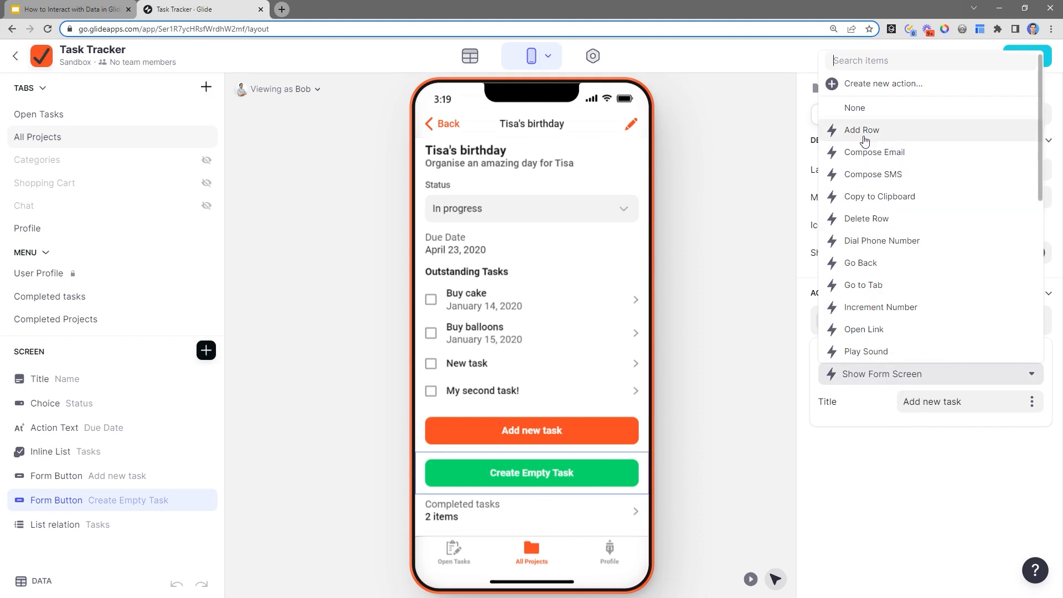
{"action": "left_click", "coordinate": [887, 140]}
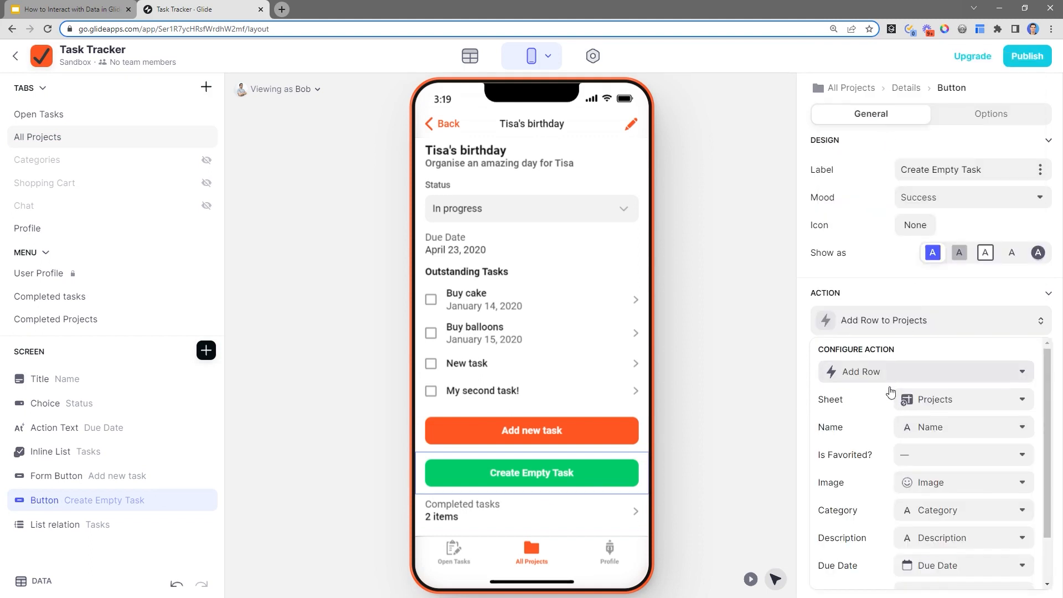
{"action": "left_click", "coordinate": [922, 407]}
{"action": "left_click", "coordinate": [936, 498]}
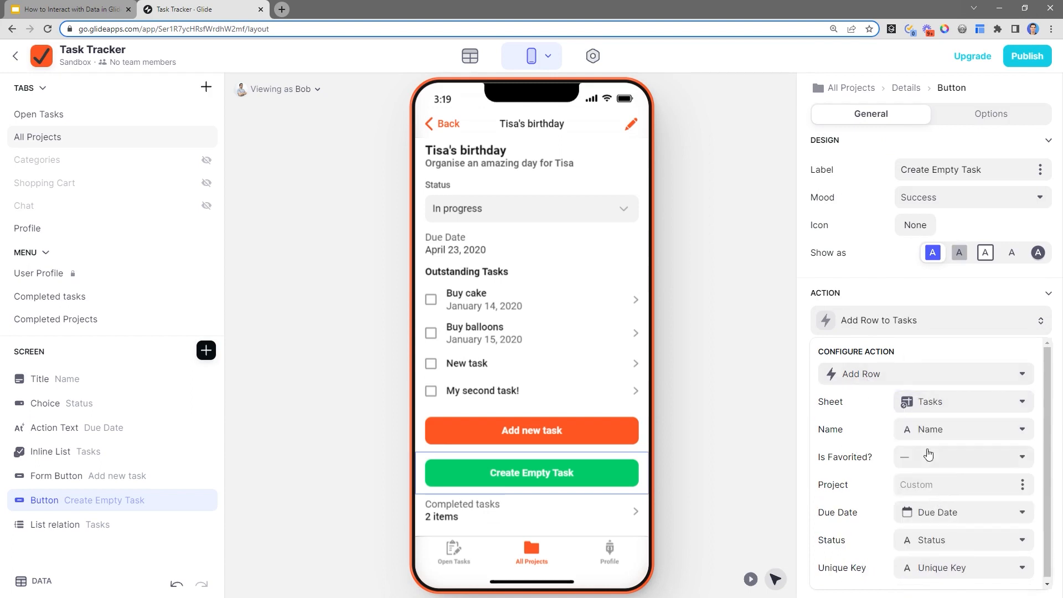
Set the added row's Name to Empty Task, its Project to the Name column and its Due Date to a blank custom value
{"action": "left_click", "coordinate": [930, 429]}
{"action": "left_click", "coordinate": [908, 134]}
{"action": "type", "text": "Empty Task"}
{"action": "left_click", "coordinate": [1022, 485]}
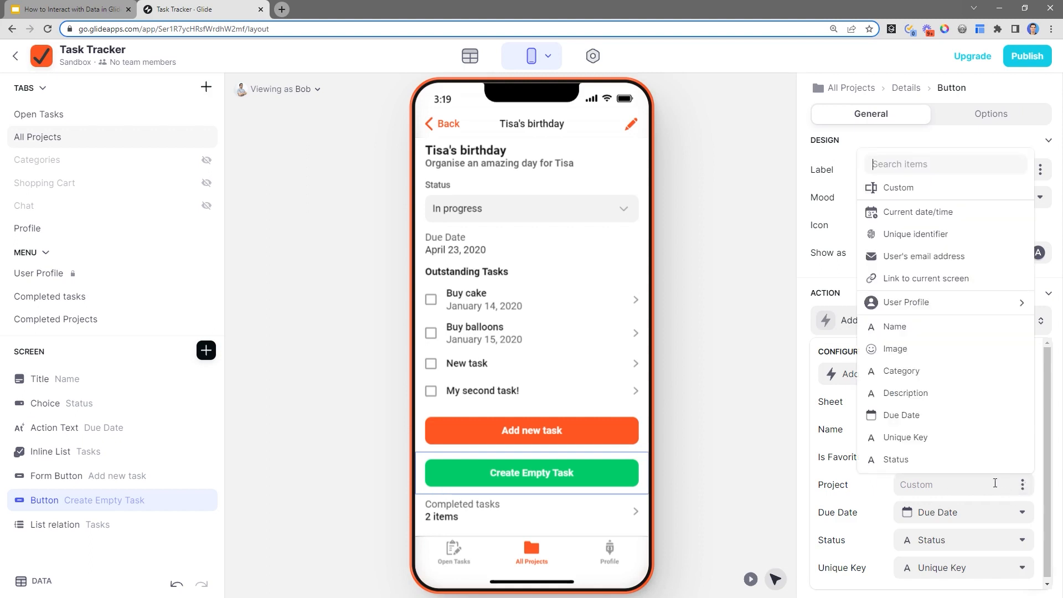
{"action": "left_click", "coordinate": [888, 328]}
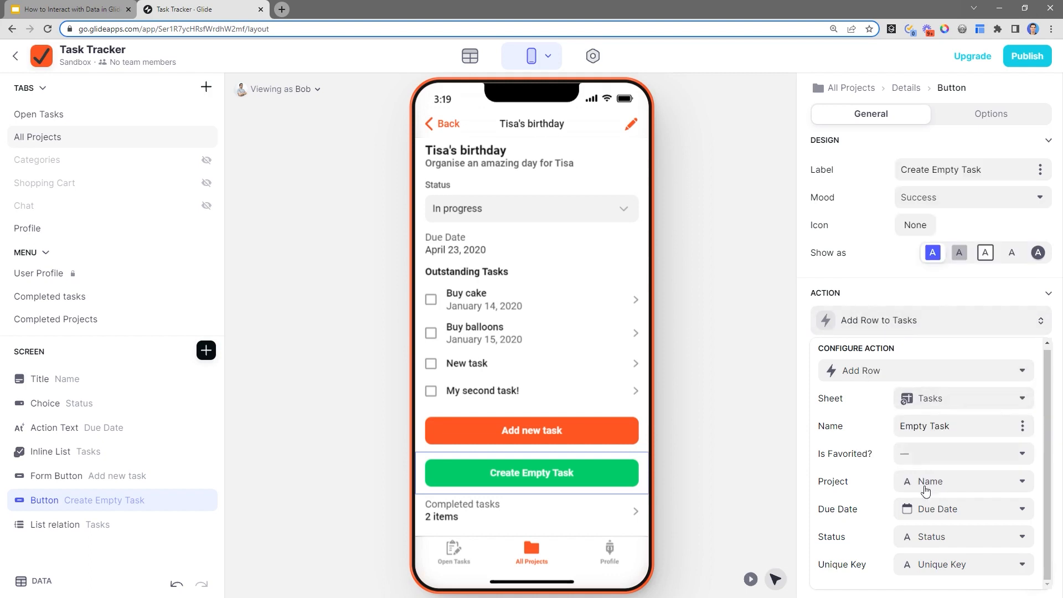
{"action": "left_click", "coordinate": [930, 512]}
{"action": "left_click", "coordinate": [900, 216]}
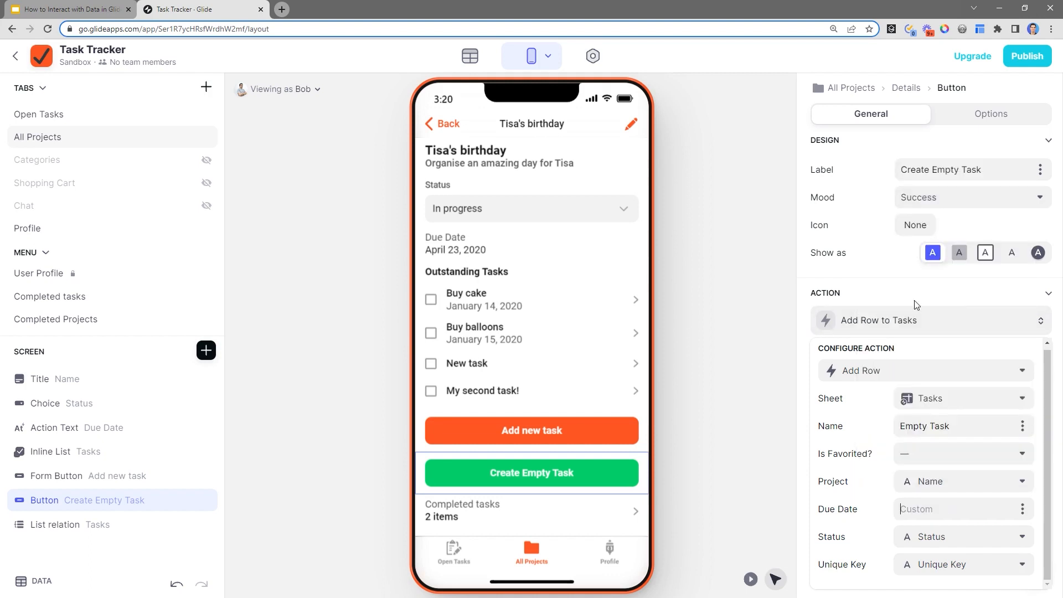
{"action": "left_click", "coordinate": [958, 536]}
{"action": "left_click", "coordinate": [892, 240]}
{"action": "left_click", "coordinate": [727, 450]}
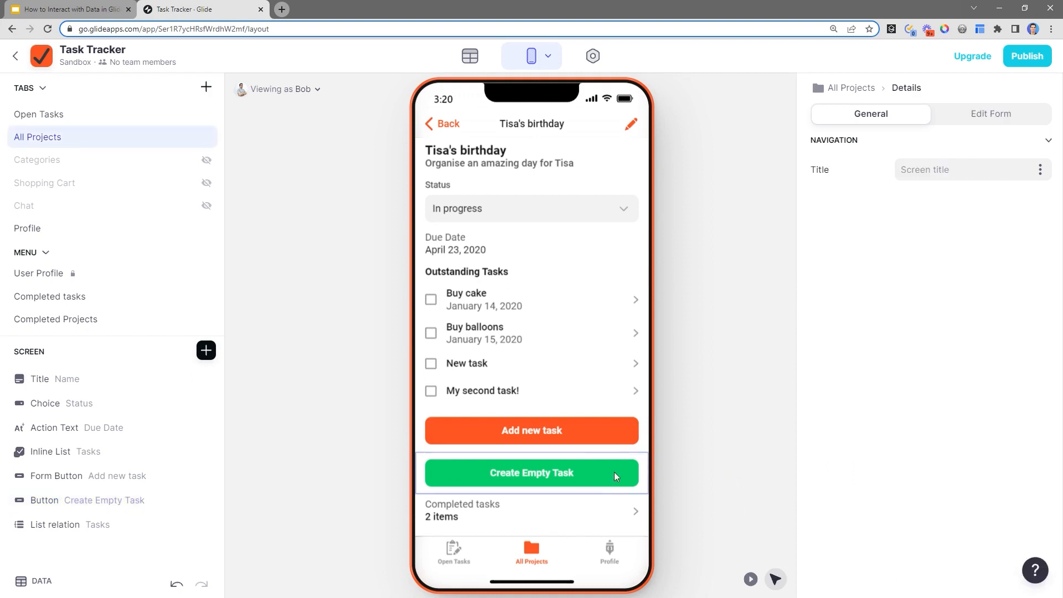
Create two empty tasks with the Create Empty Task button in the preview and check them in Open Tasks
{"action": "left_click", "coordinate": [750, 579]}
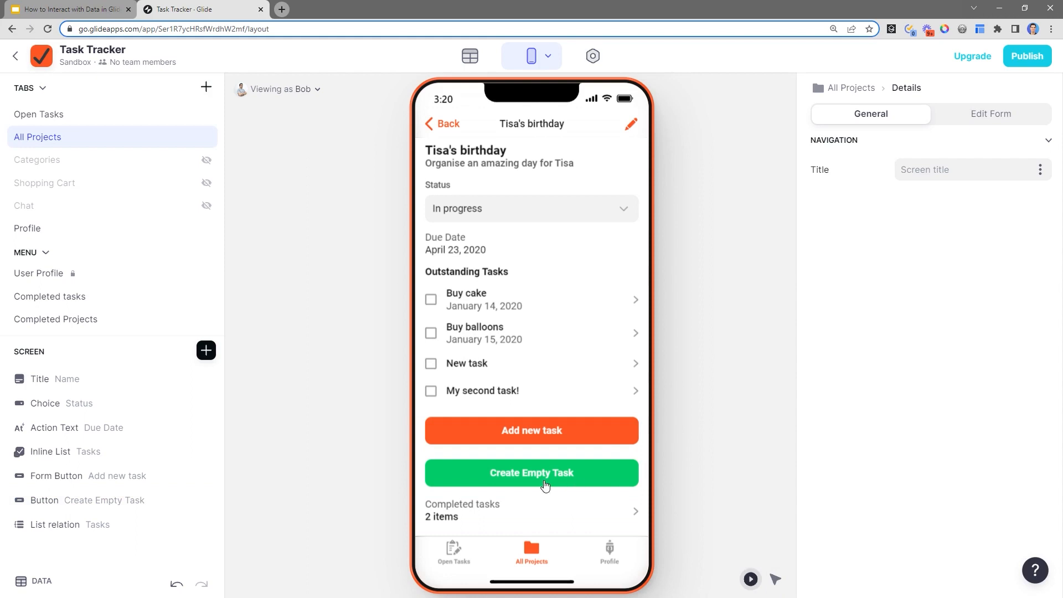
{"action": "left_click", "coordinate": [573, 483]}
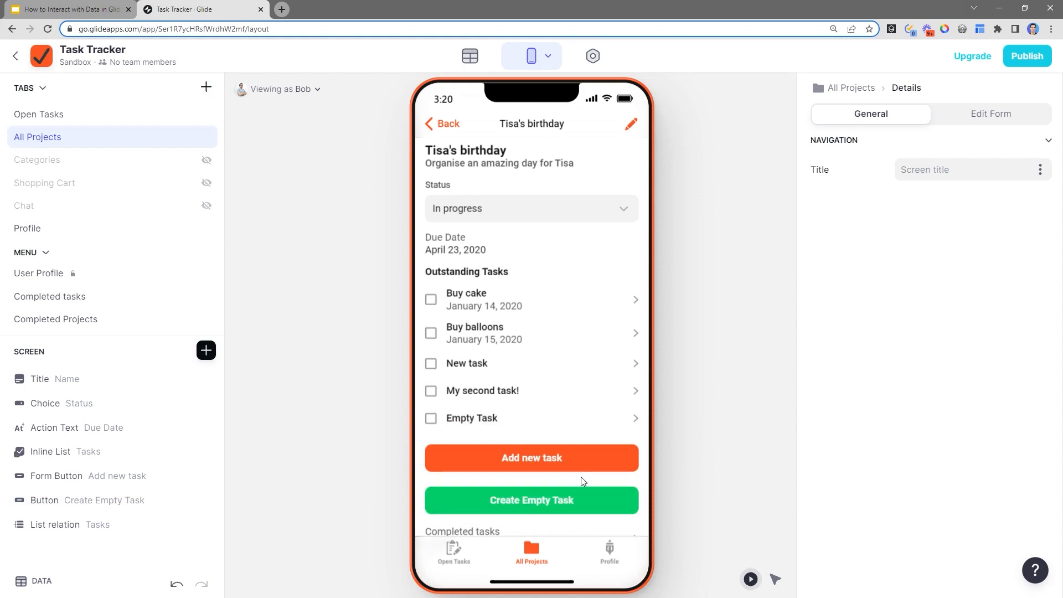
{"action": "left_click", "coordinate": [612, 504]}
{"action": "scroll", "coordinate": [548, 442], "scroll_direction": "down", "scroll_amount": 1}
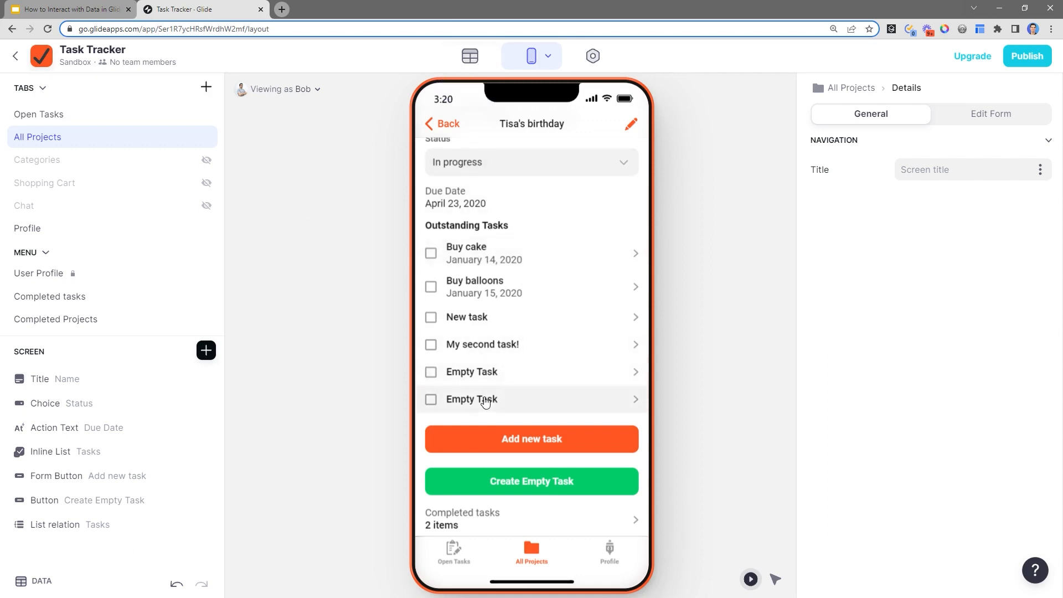
{"action": "scroll", "coordinate": [490, 368], "scroll_direction": "up", "scroll_amount": 1}
{"action": "scroll", "coordinate": [490, 368], "scroll_direction": "down", "scroll_amount": 1}
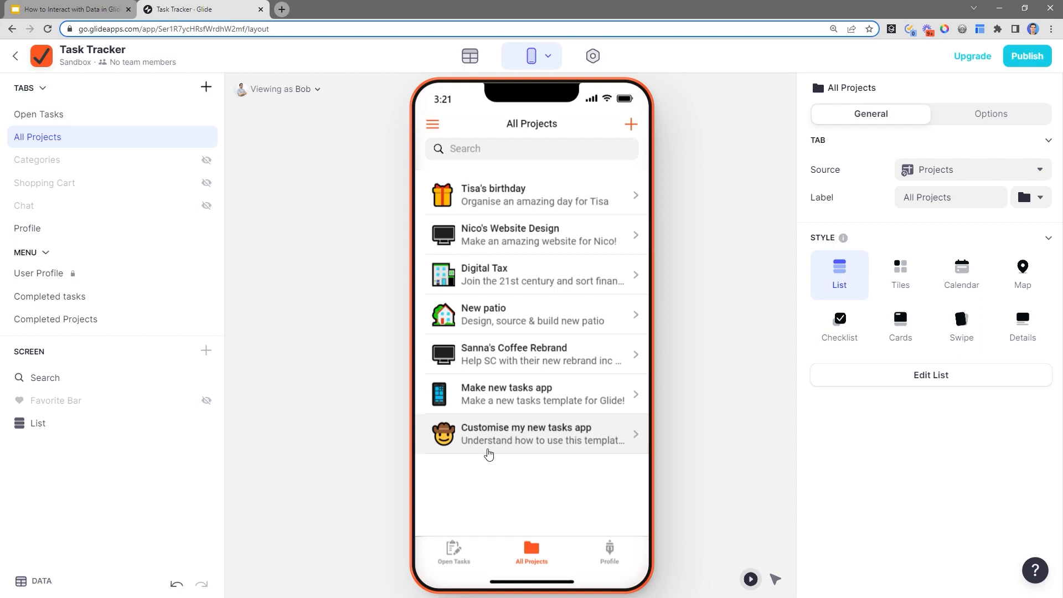
{"action": "left_click", "coordinate": [463, 548]}
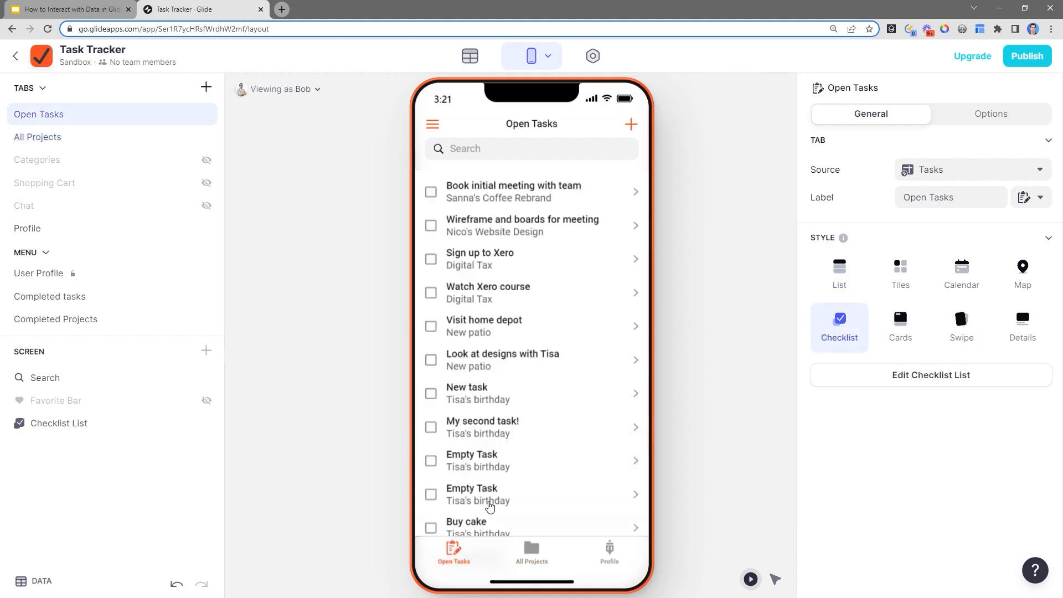
Open the Sign up to Xero task and toggle its Allow users to edit option off and back on
{"action": "left_click", "coordinate": [545, 266]}
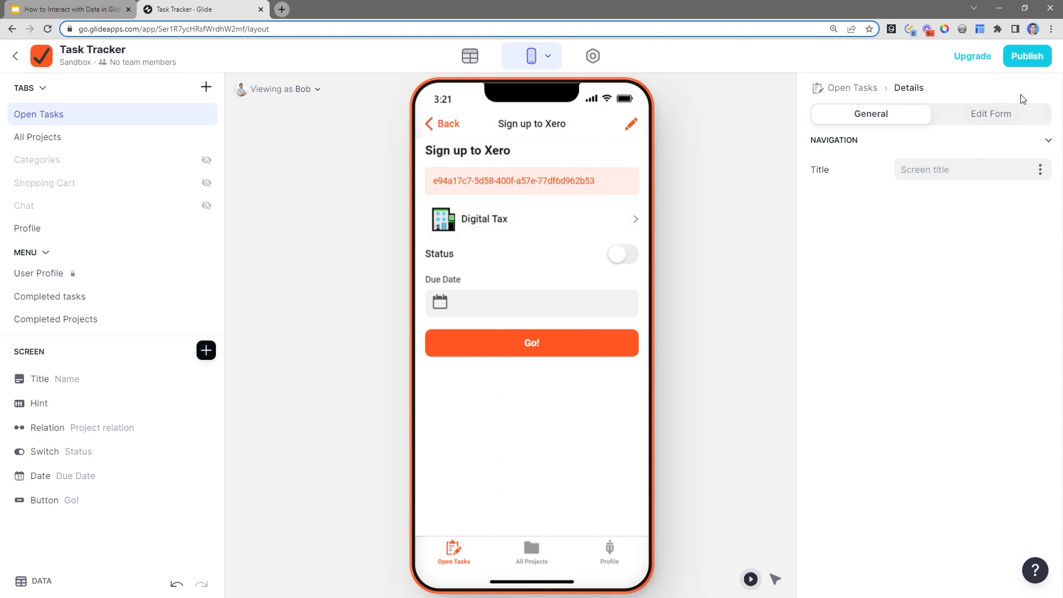
{"action": "left_click", "coordinate": [1010, 121]}
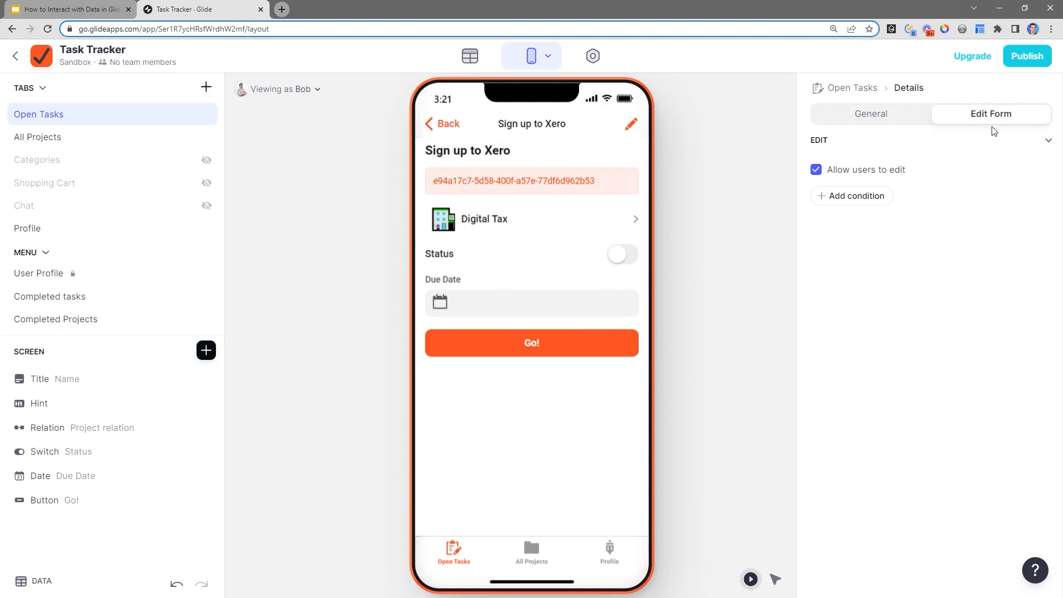
{"action": "left_click", "coordinate": [833, 176]}
{"action": "left_click", "coordinate": [833, 176]}
{"action": "left_click", "coordinate": [833, 176]}
{"action": "left_click", "coordinate": [834, 176]}
Edit the Sign up to Xero task by adding a green check mark emoji to its name, and save it
{"action": "left_click", "coordinate": [631, 124]}
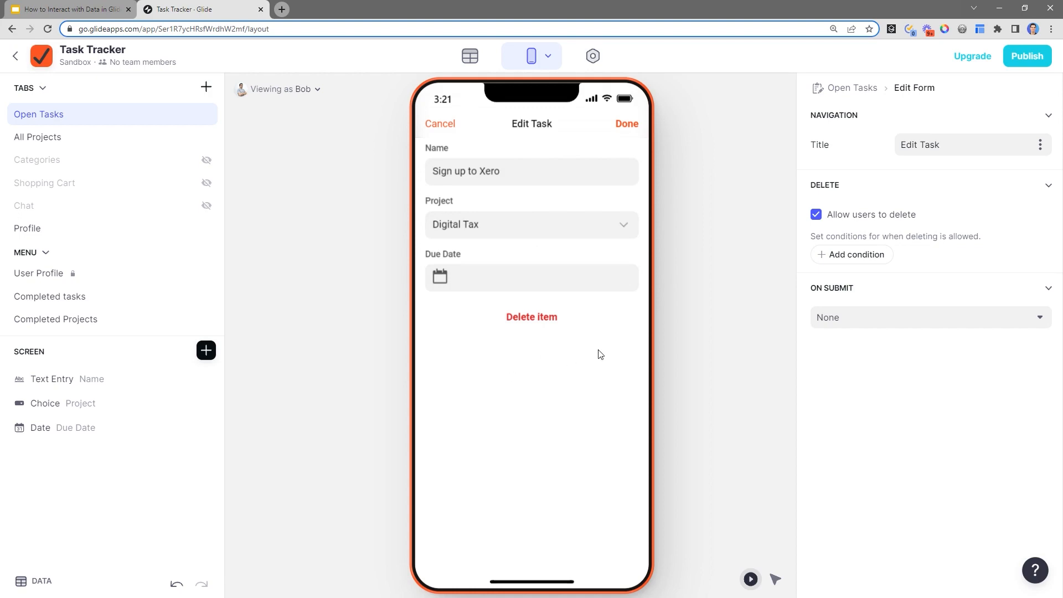
{"action": "left_click", "coordinate": [537, 176]}
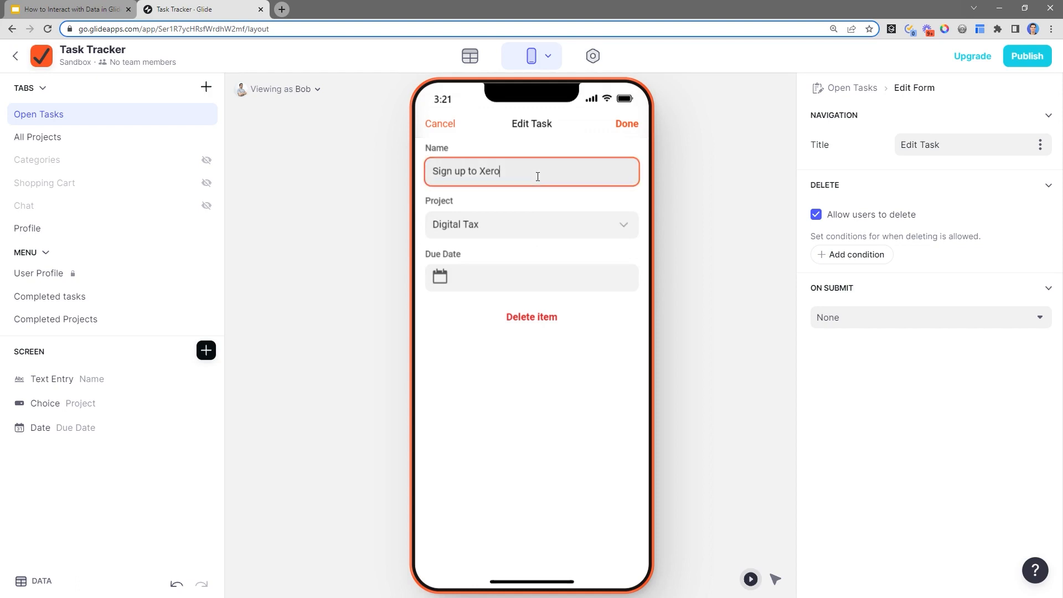
{"action": "key", "text": "super+period"}
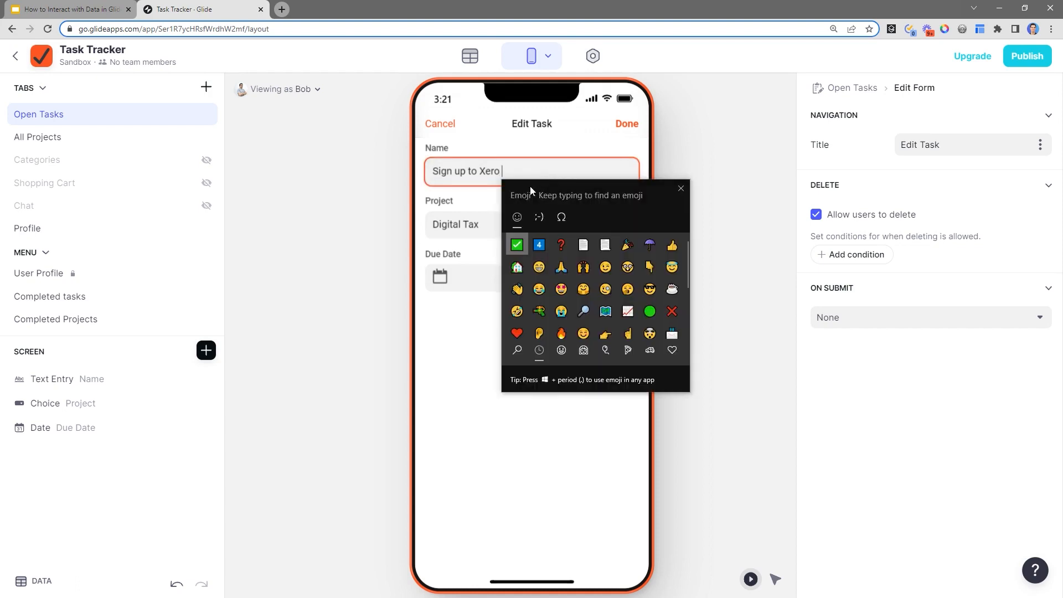
{"action": "left_click", "coordinate": [524, 241]}
{"action": "key", "text": "Escape"}
{"action": "left_click", "coordinate": [629, 126]}
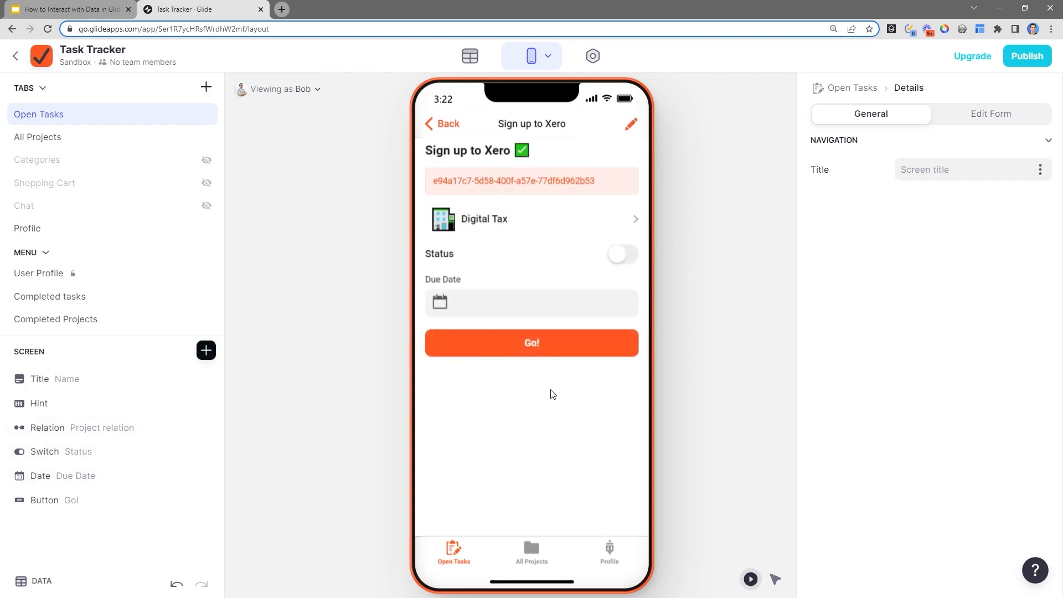
Change the Go! button's action to Show Edit Screen and label the button Edit
{"action": "left_click", "coordinate": [168, 508]}
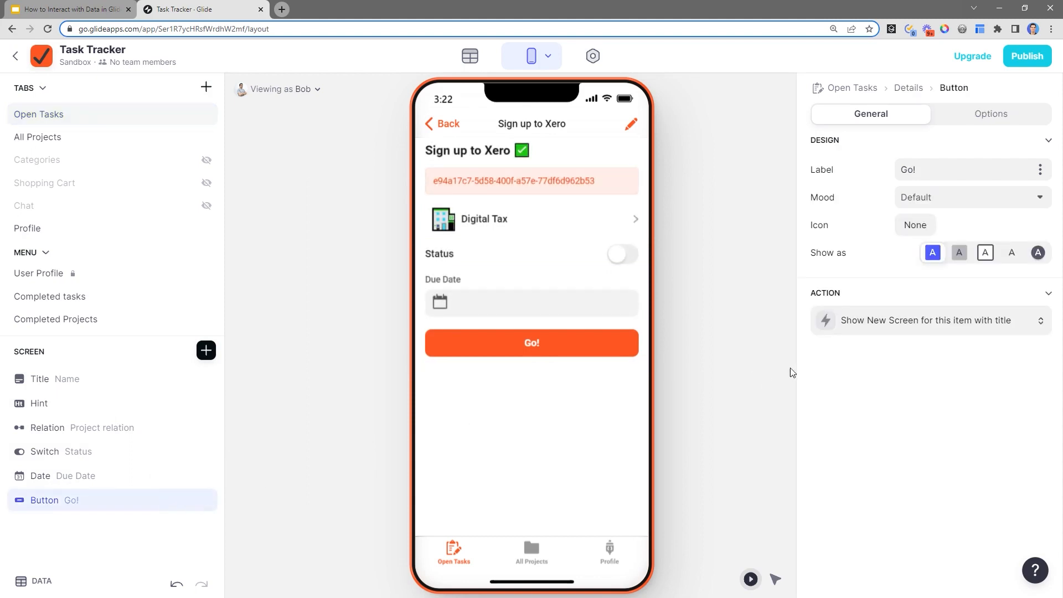
{"action": "left_click", "coordinate": [864, 327]}
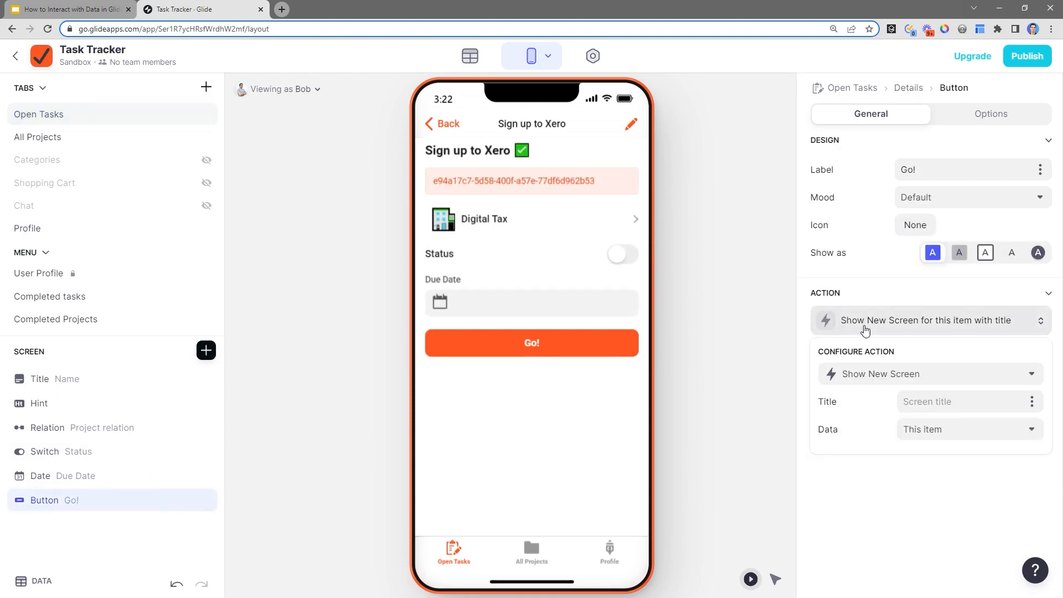
{"action": "left_click", "coordinate": [880, 373]}
{"action": "scroll", "coordinate": [881, 181], "scroll_direction": "down", "scroll_amount": 5}
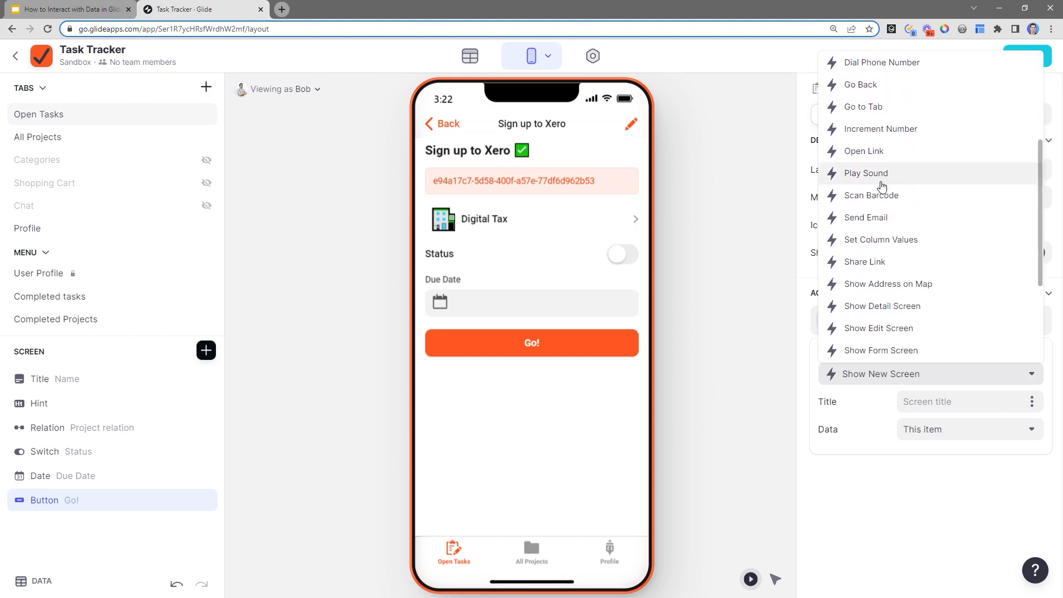
{"action": "left_click", "coordinate": [901, 232]}
{"action": "double_click", "coordinate": [907, 169]}
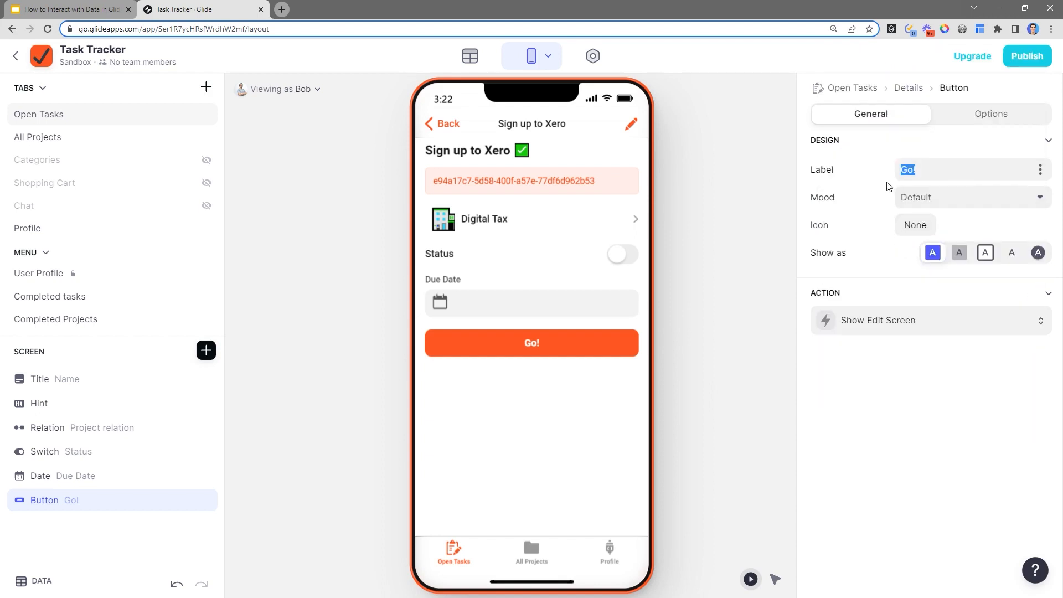
{"action": "type", "text": "Edit"}
Examine the task's edit form through both the Edit button and the pencil, cancelling it each time
{"action": "left_click", "coordinate": [570, 351]}
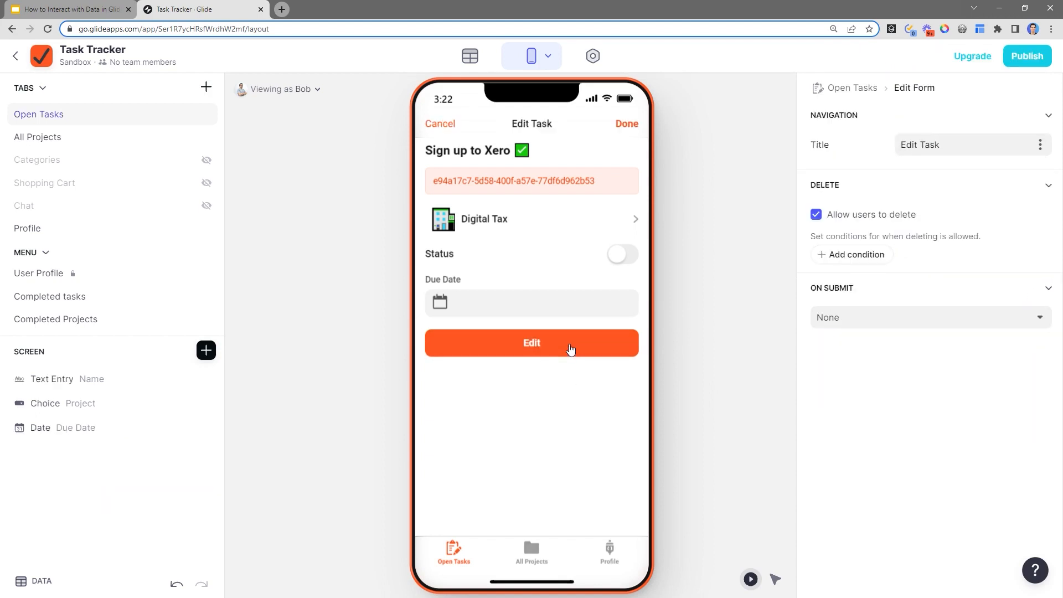
{"action": "left_click", "coordinate": [440, 128]}
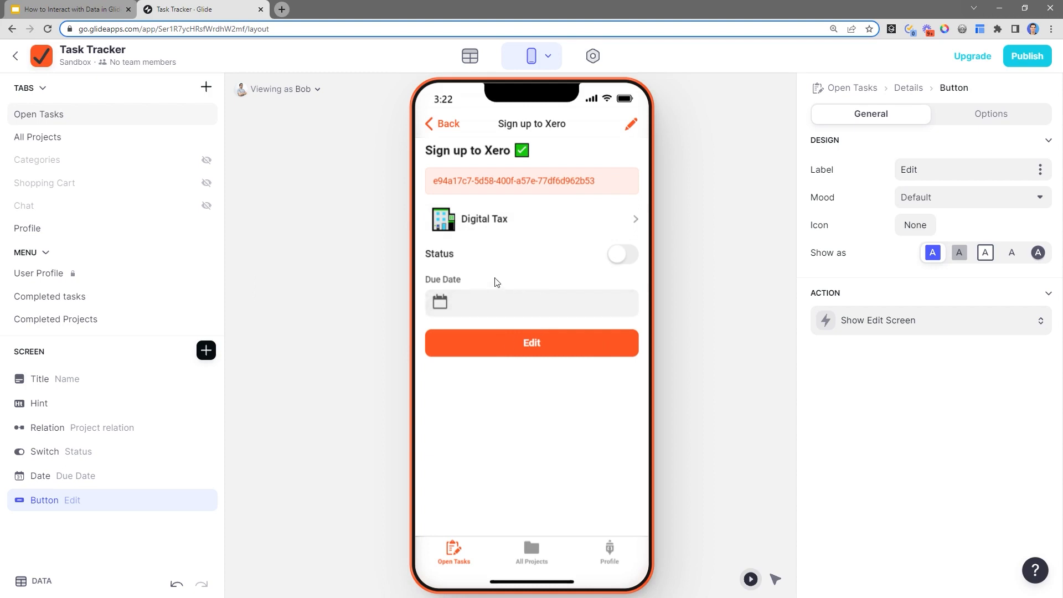
{"action": "left_click", "coordinate": [633, 129]}
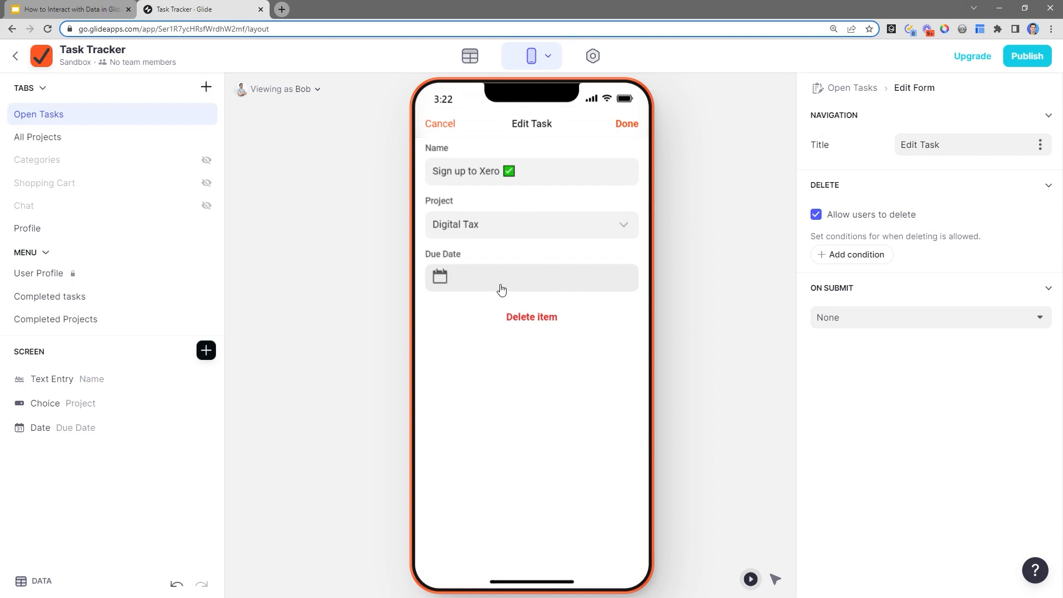
{"action": "left_click", "coordinate": [444, 125]}
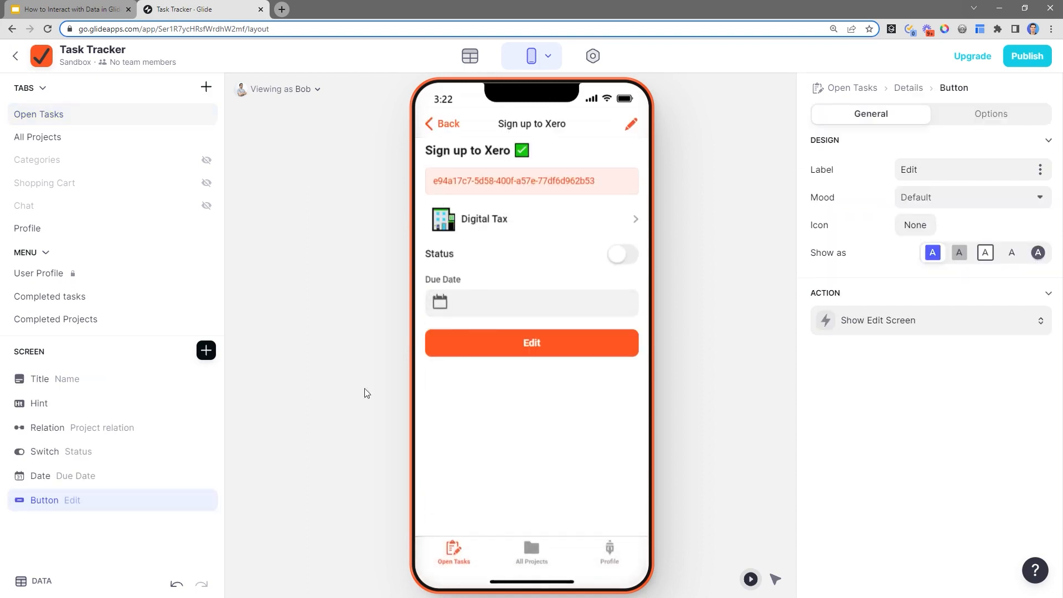
Delete the Due Date component from the task's details screen and show the Due Date column as the title's details
{"action": "left_click", "coordinate": [206, 475]}
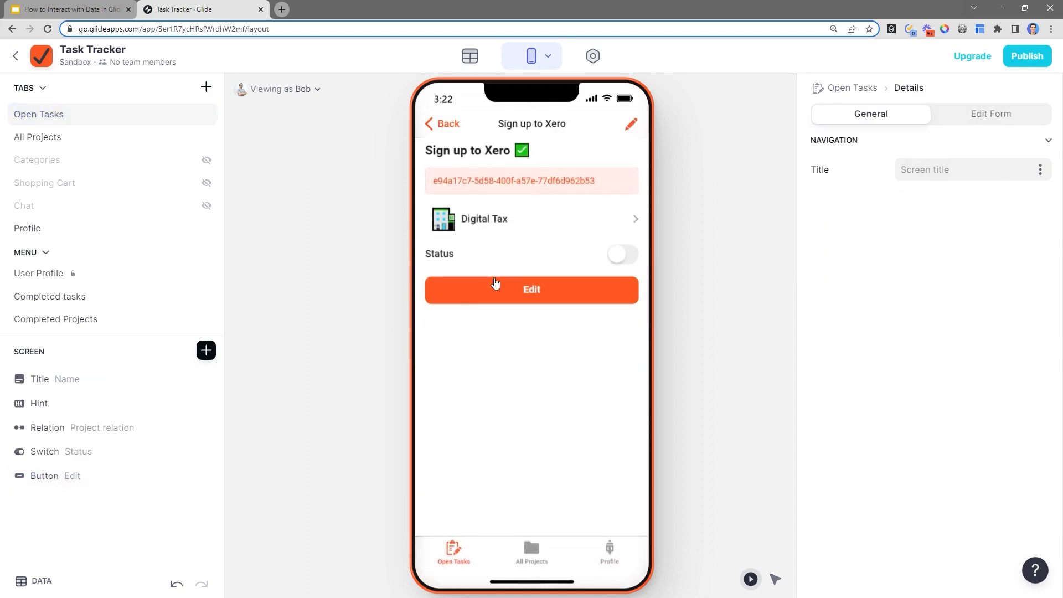
{"action": "left_click", "coordinate": [64, 378]}
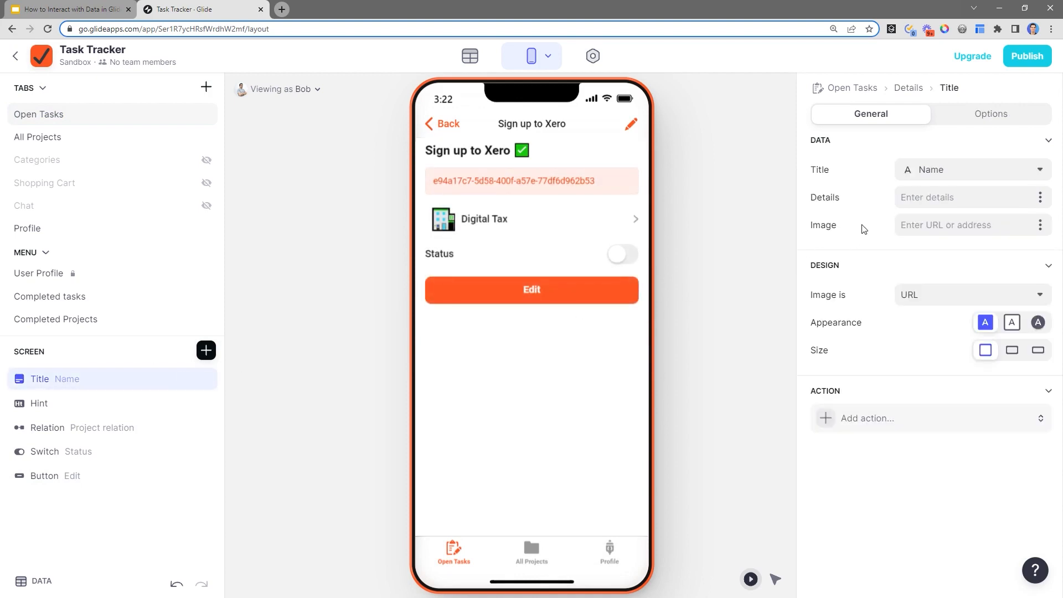
{"action": "left_click", "coordinate": [1040, 198]}
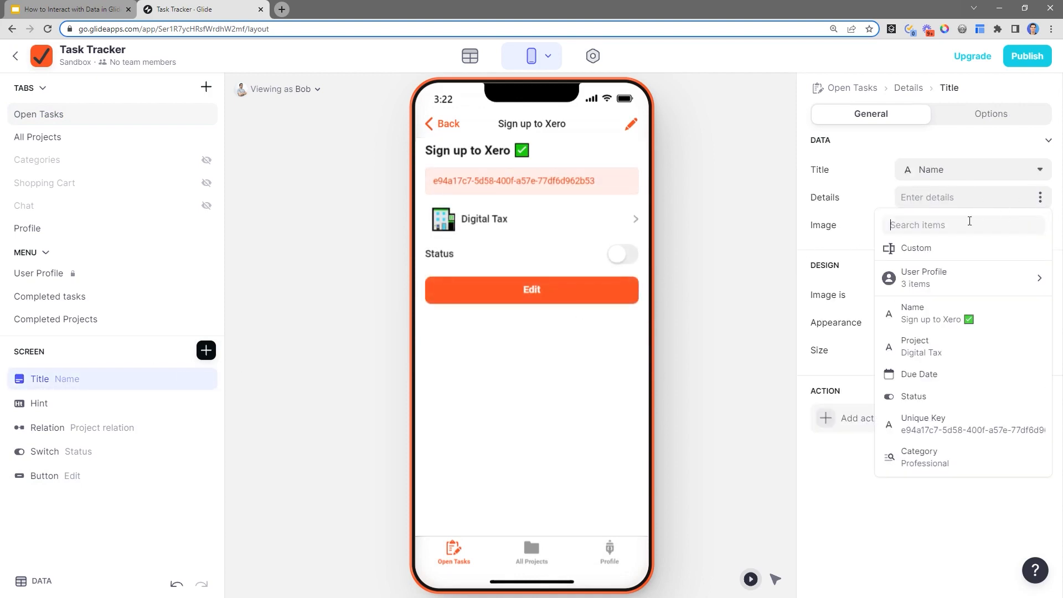
{"action": "left_click", "coordinate": [942, 375]}
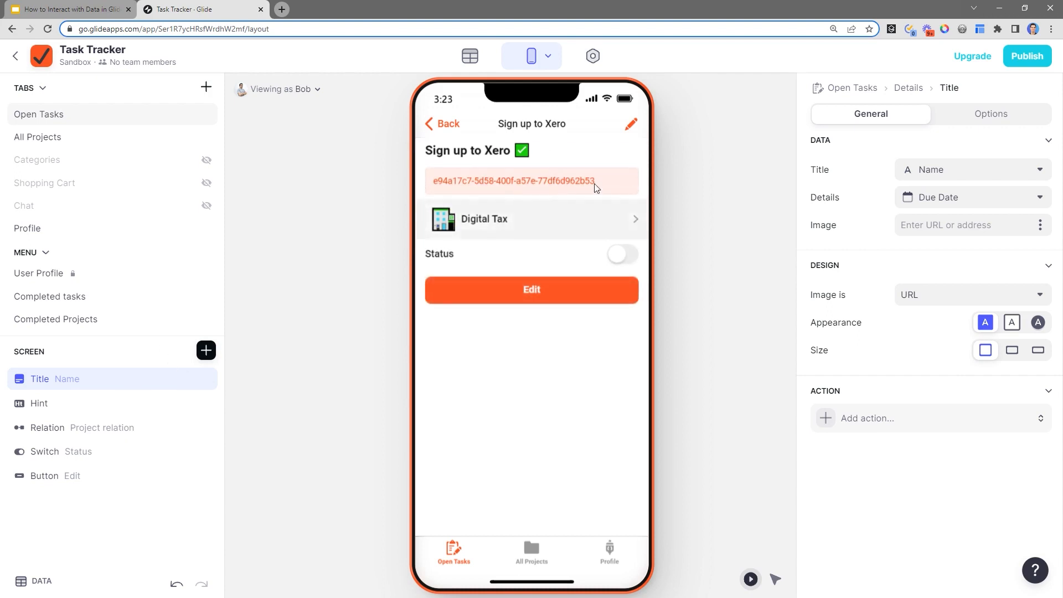
Set the Sign up to Xero task's due date to September 13, 2022 through its edit form, and save it
{"action": "left_click", "coordinate": [632, 134]}
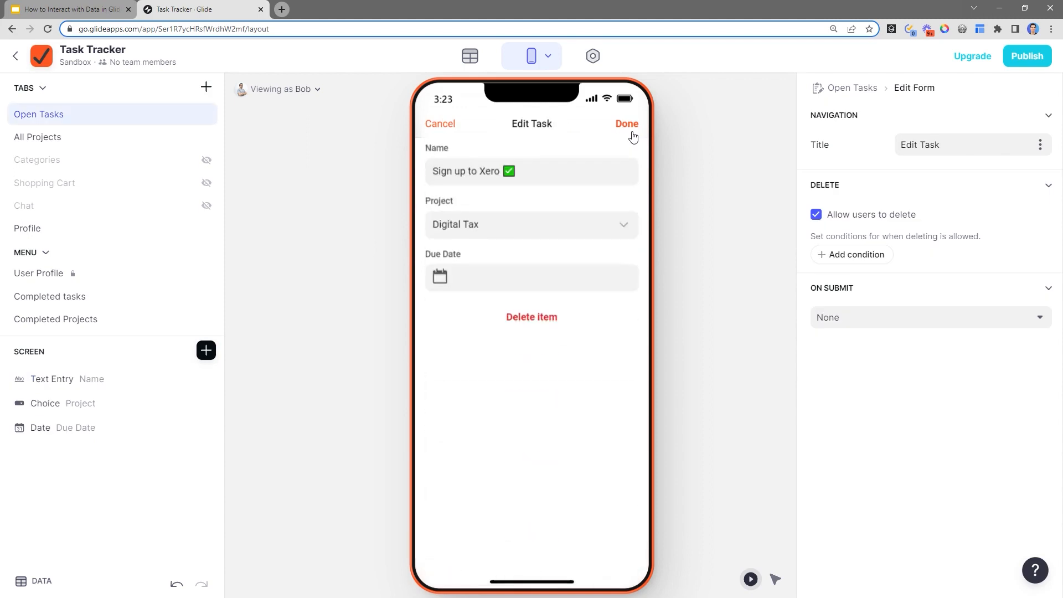
{"action": "left_click", "coordinate": [482, 281]}
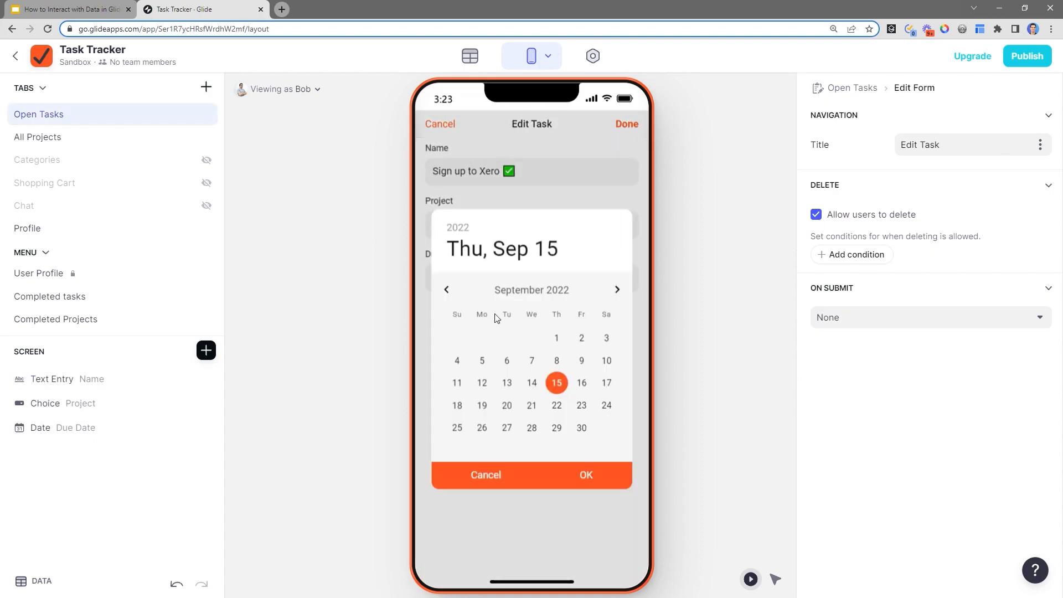
{"action": "left_click", "coordinate": [511, 384]}
{"action": "left_click", "coordinate": [587, 476]}
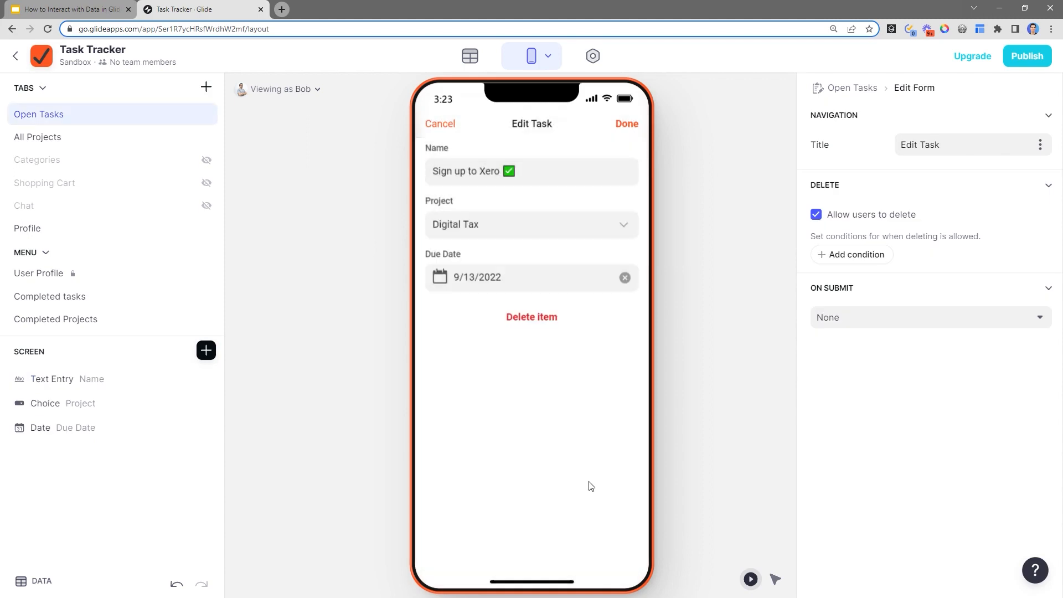
{"action": "left_click", "coordinate": [636, 126]}
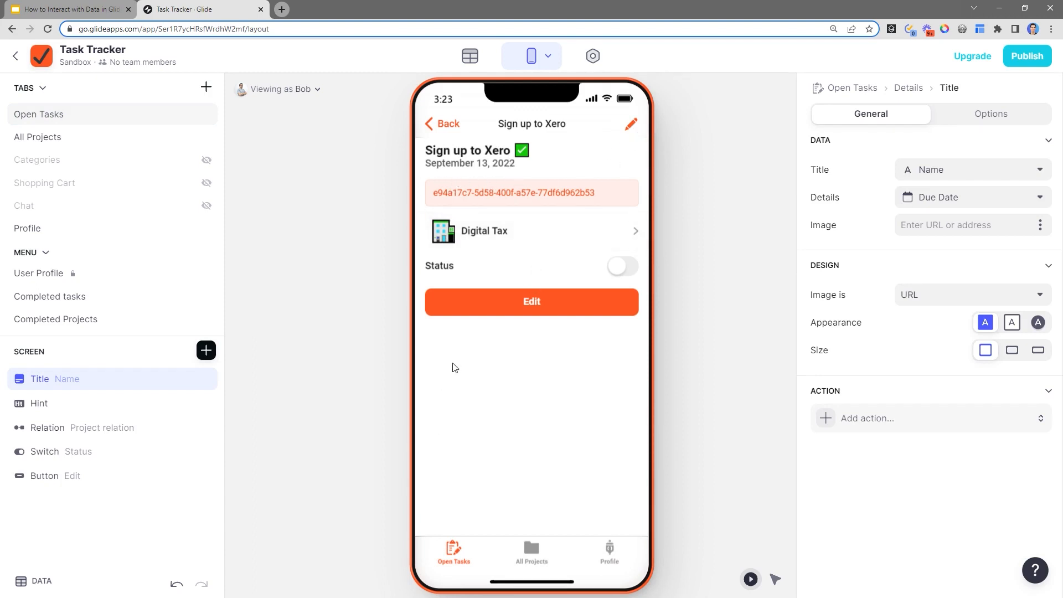
Add a Date component below the title on the task's details screen and bind it to the Due Date column
{"action": "left_click", "coordinate": [206, 350]}
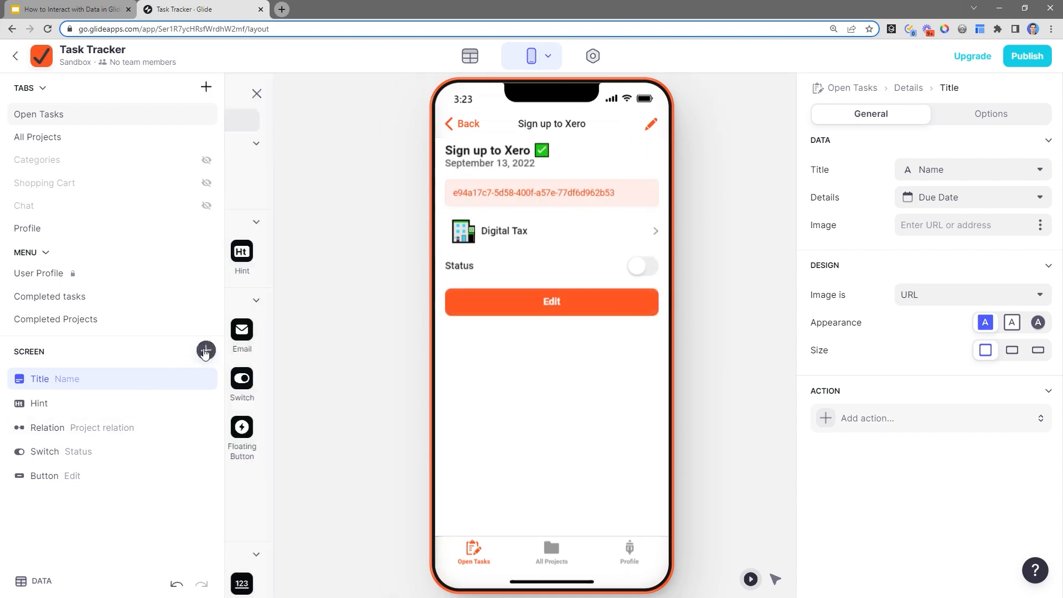
{"action": "type", "text": "date"}
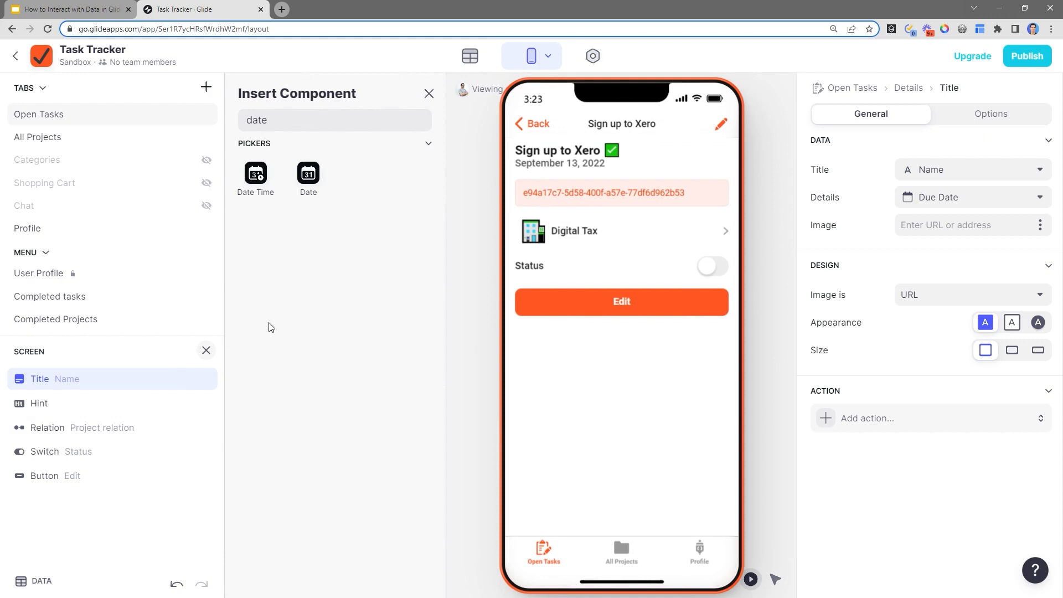
{"action": "left_click_drag", "start_coordinate": [308, 174], "coordinate": [136, 402]}
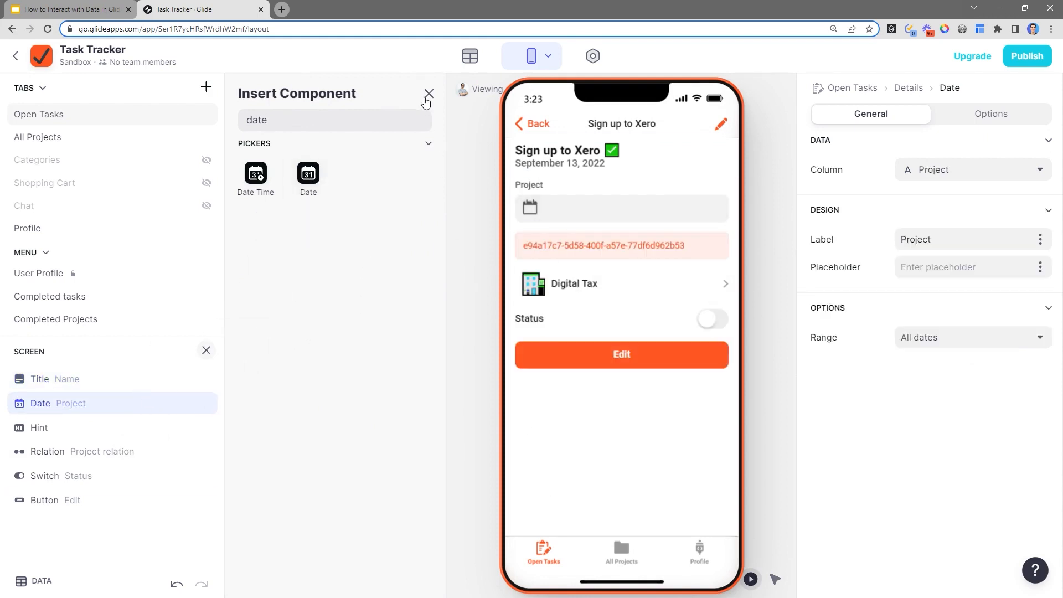
{"action": "left_click", "coordinate": [429, 94]}
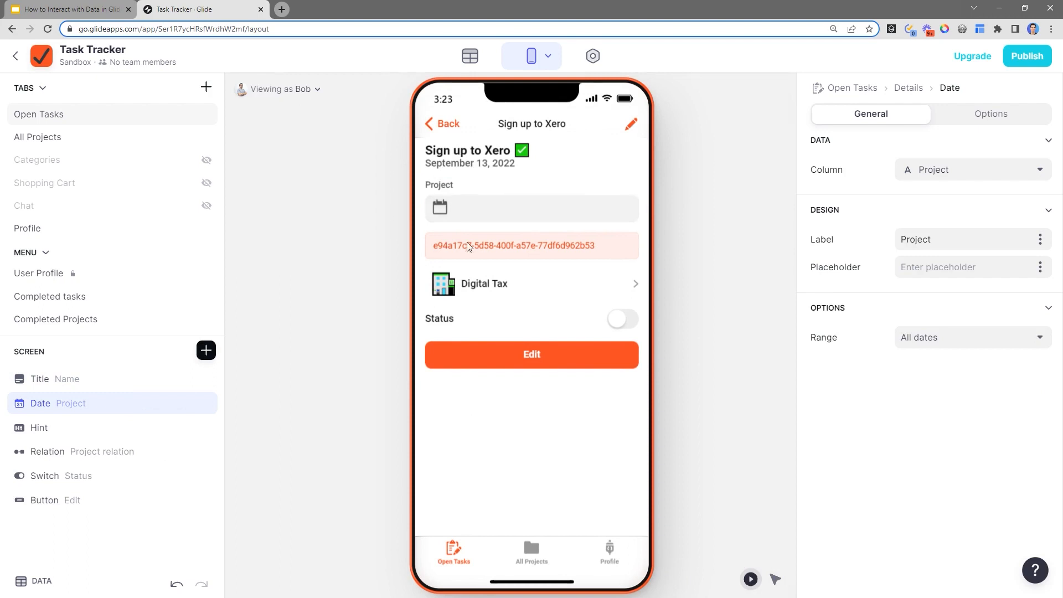
{"action": "left_click", "coordinate": [930, 175]}
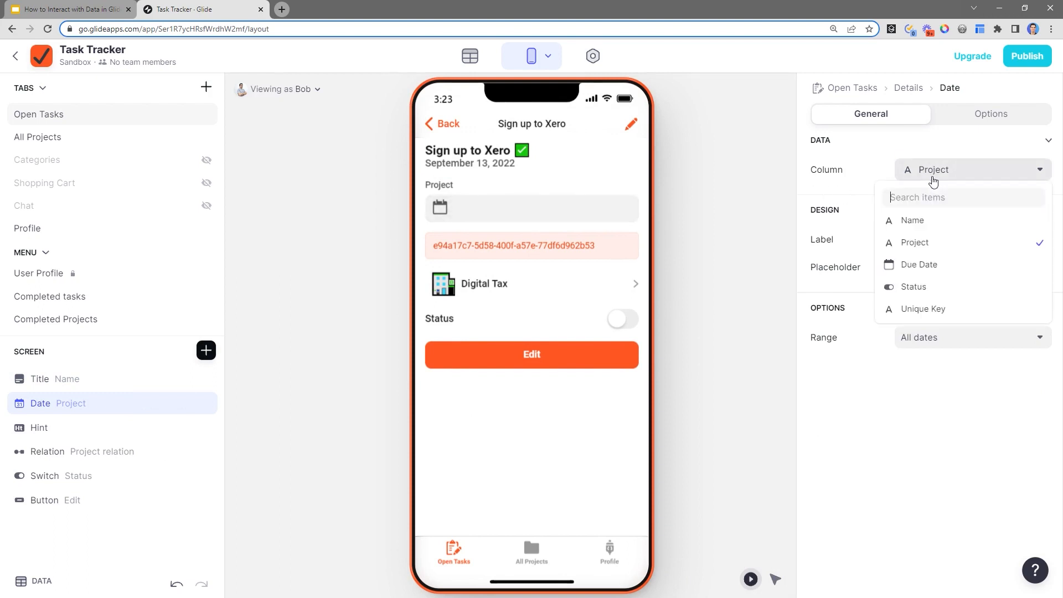
{"action": "left_click", "coordinate": [944, 264]}
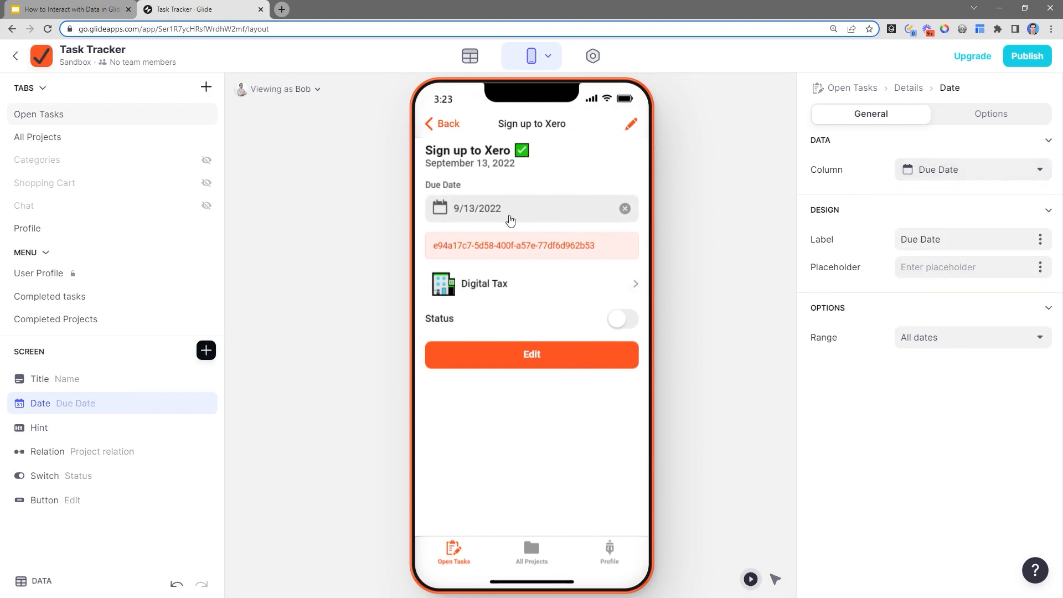
Change the due date to September 15, 2022 directly in the details screen's date picker
{"action": "left_click", "coordinate": [510, 218]}
{"action": "left_click", "coordinate": [557, 384]}
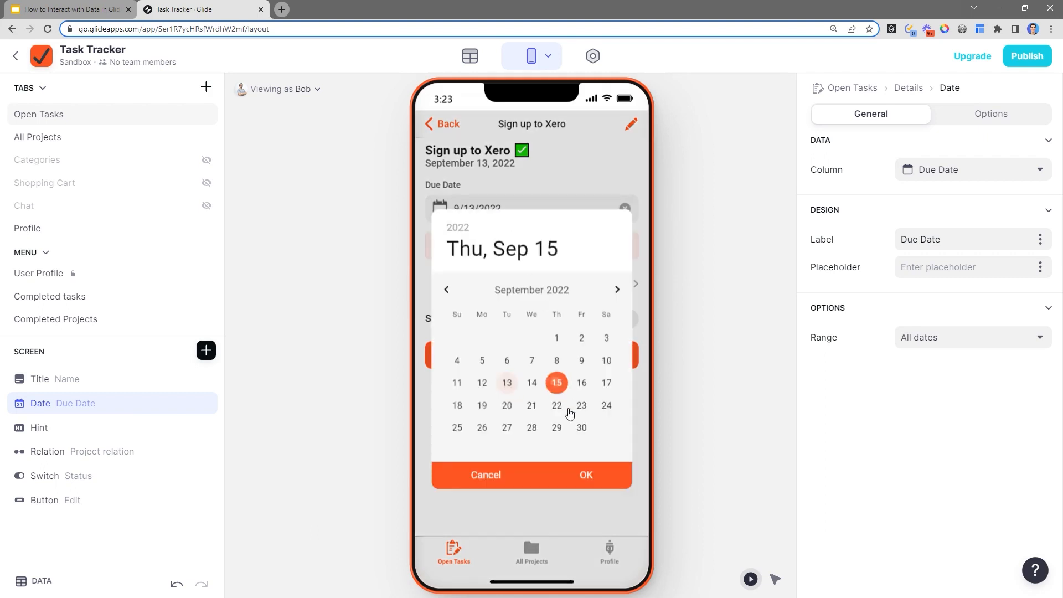
{"action": "left_click", "coordinate": [587, 474]}
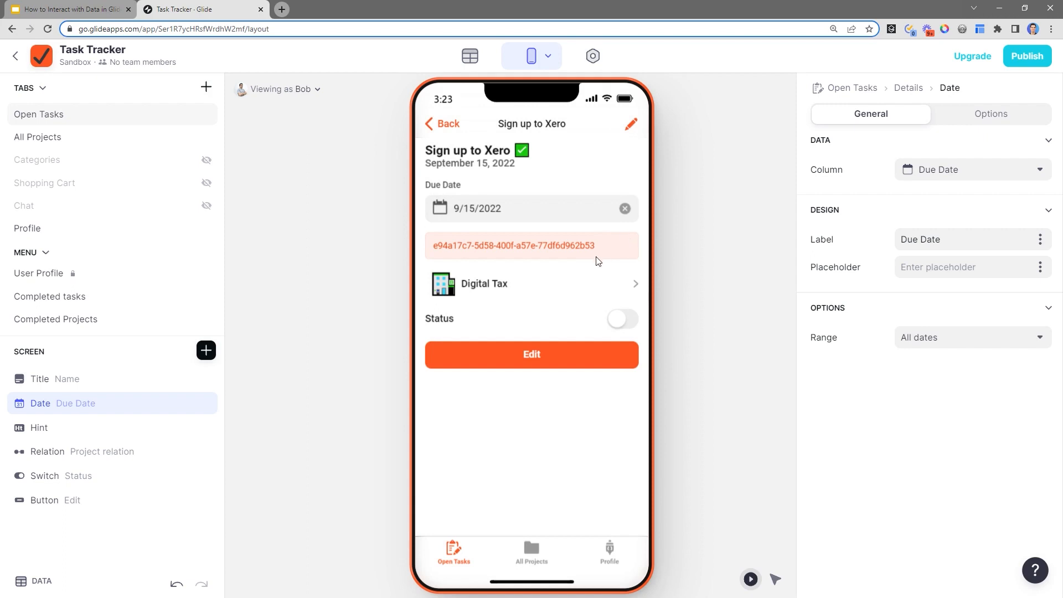
Switch the task's Status on directly in the details screen, and check the separate edit form before closing it
{"action": "left_click", "coordinate": [630, 326]}
{"action": "left_click", "coordinate": [629, 327]}
{"action": "left_click", "coordinate": [630, 327]}
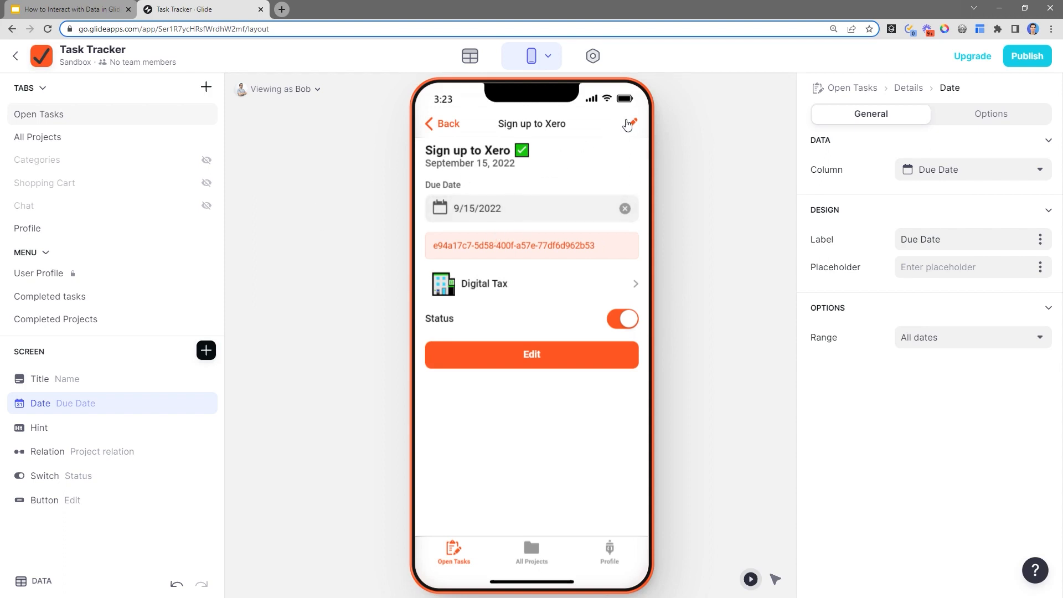
{"action": "left_click", "coordinate": [628, 124]}
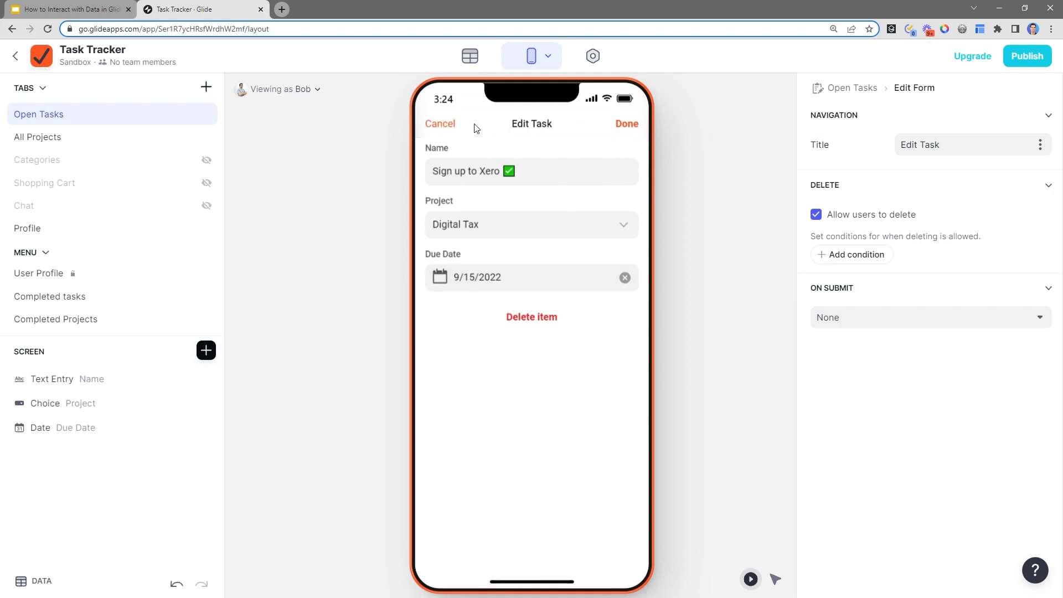
{"action": "left_click", "coordinate": [625, 124]}
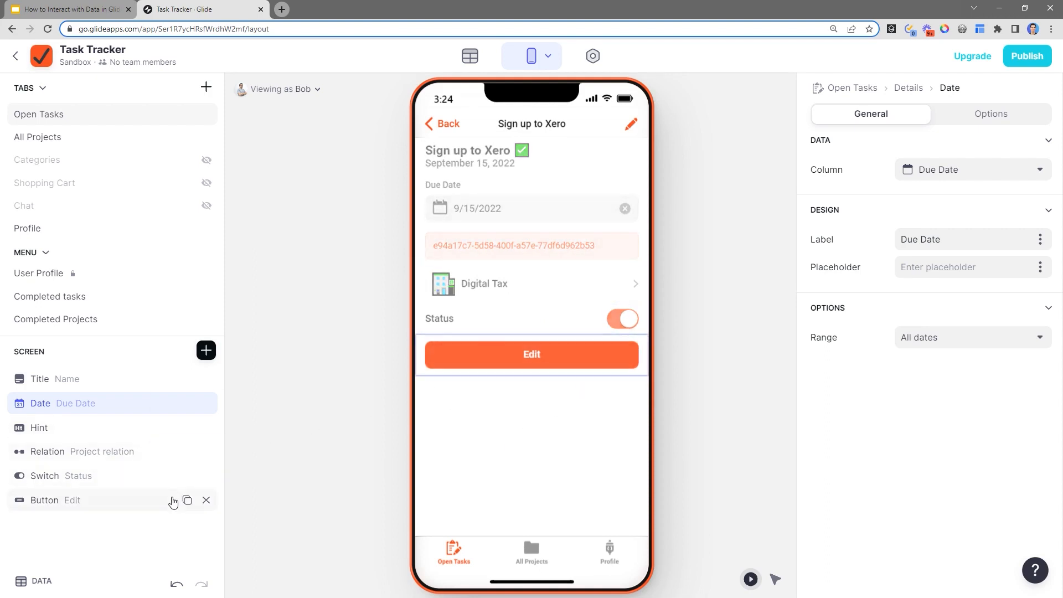
Duplicate the Edit button on the details screen and label the copy Mark Complete
{"action": "left_click", "coordinate": [187, 500]}
{"action": "left_click", "coordinate": [122, 524]}
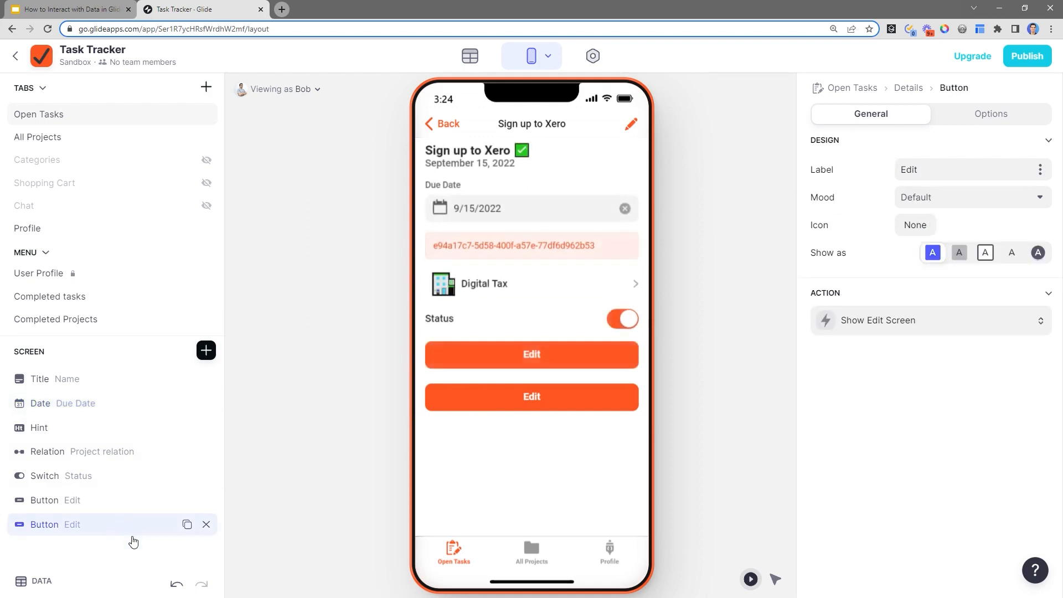
{"action": "left_click_drag", "start_coordinate": [911, 173], "coordinate": [891, 181]}
{"action": "type", "text": "Mark Complete"}
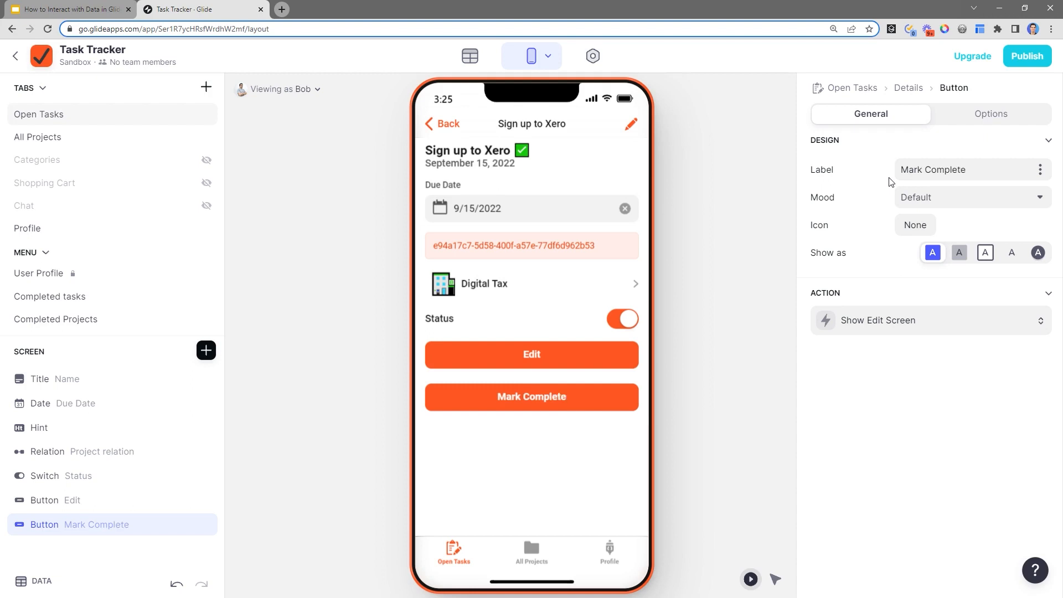
Switch the task's Status off and set the Mark Complete button's mood to Success
{"action": "left_click", "coordinate": [627, 321]}
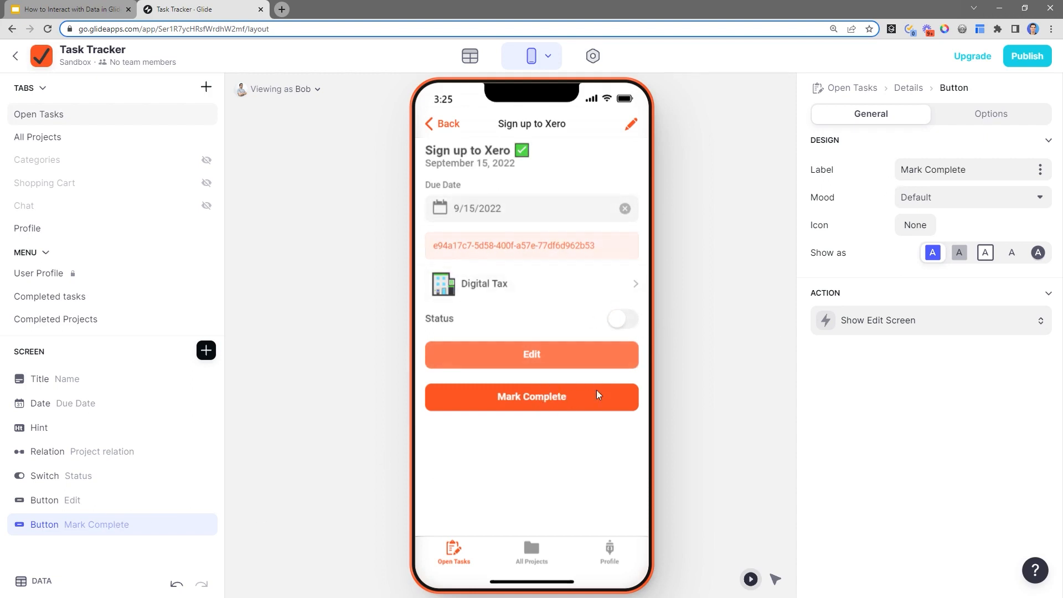
{"action": "left_click", "coordinate": [943, 209]}
{"action": "left_click", "coordinate": [922, 242]}
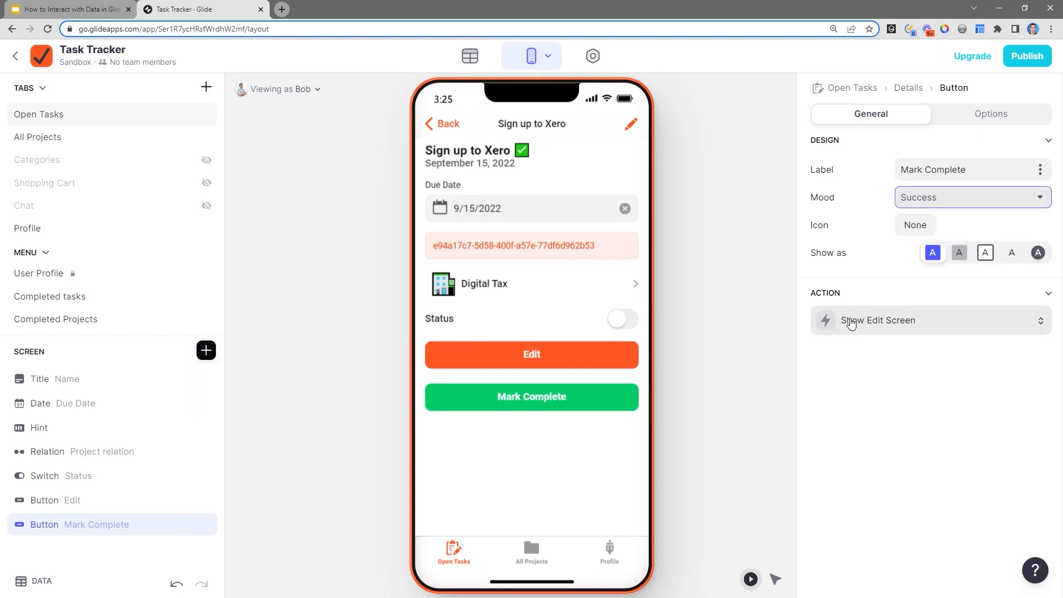
Change the Mark Complete button's action to Set Column Values
{"action": "left_click", "coordinate": [851, 323]}
{"action": "left_click", "coordinate": [847, 373]}
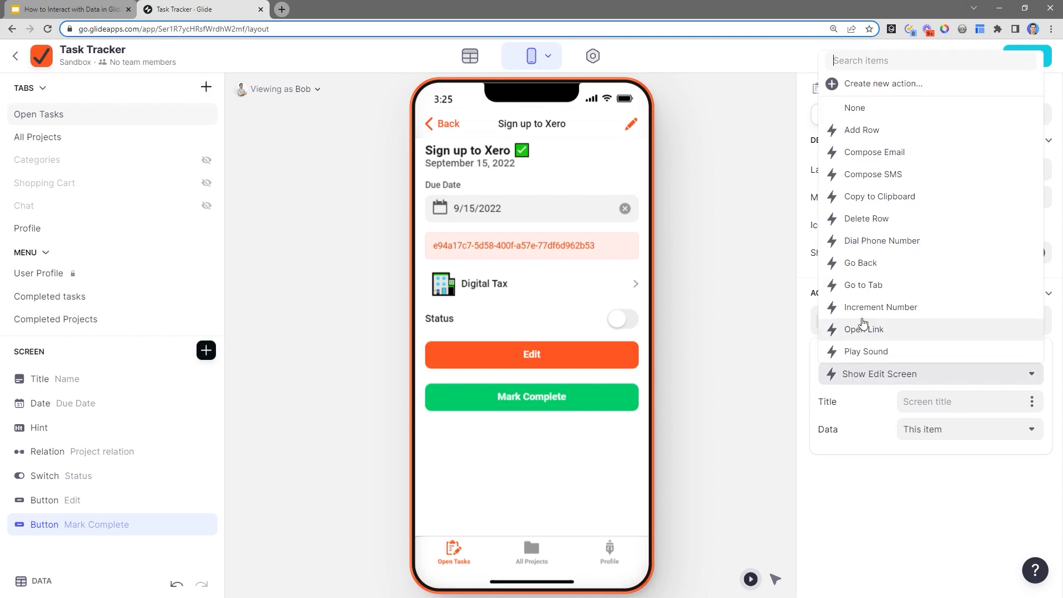
{"action": "type", "text": "set"}
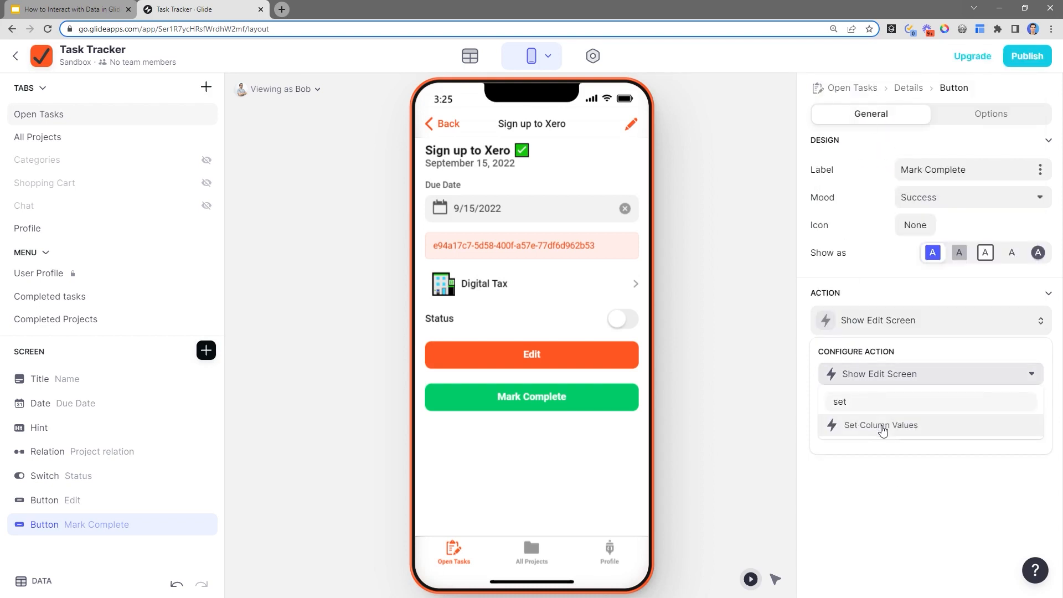
{"action": "left_click", "coordinate": [883, 430]}
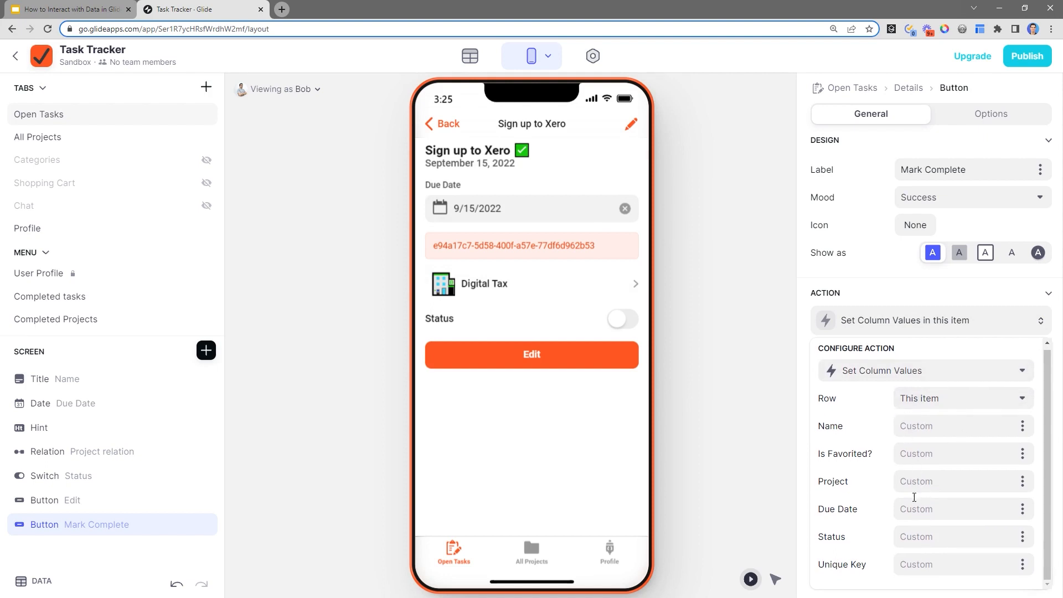
Show the task's data row and configure the Mark Complete action to set the Status column to true
{"action": "left_click", "coordinate": [34, 580]}
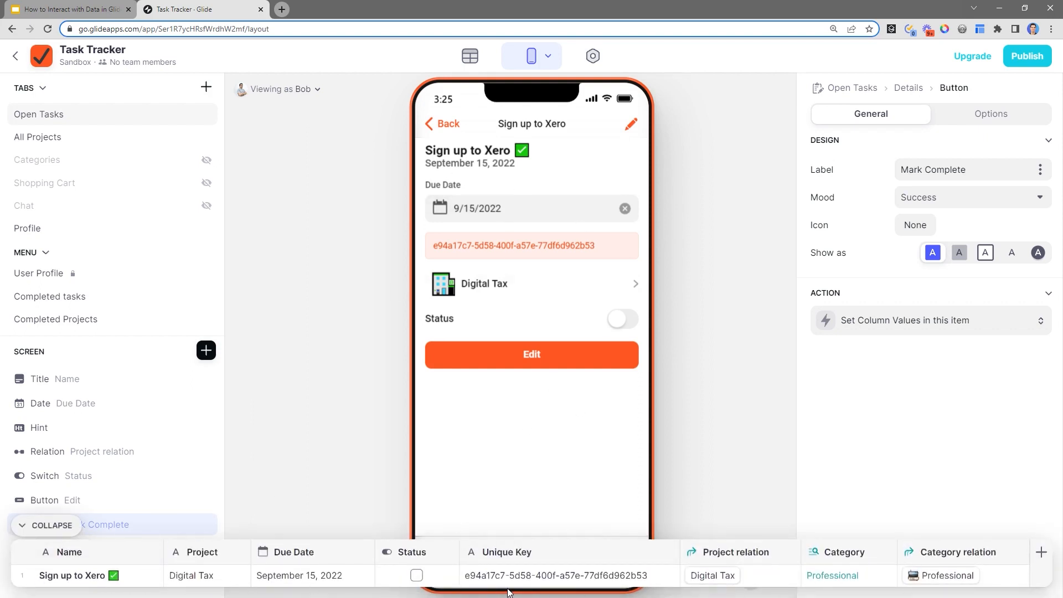
{"action": "left_click", "coordinate": [880, 326]}
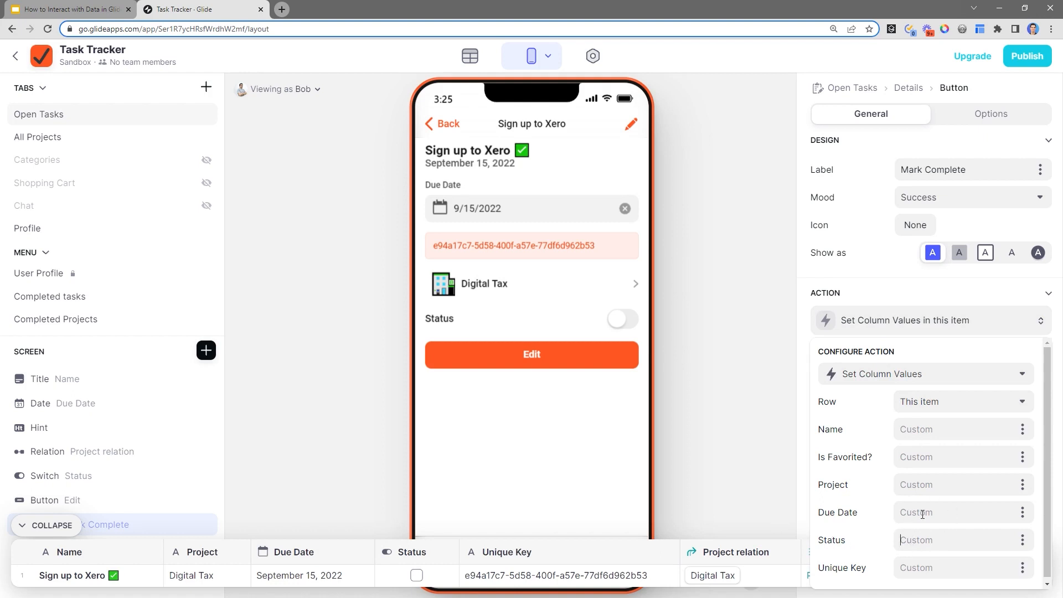
{"action": "type", "text": "true"}
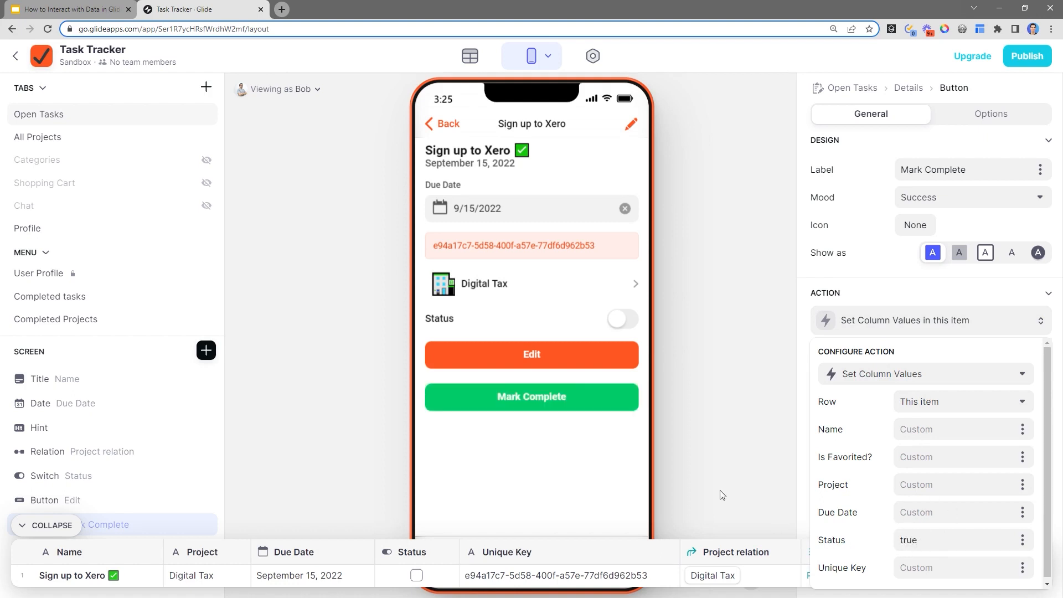
{"action": "left_click", "coordinate": [595, 459]}
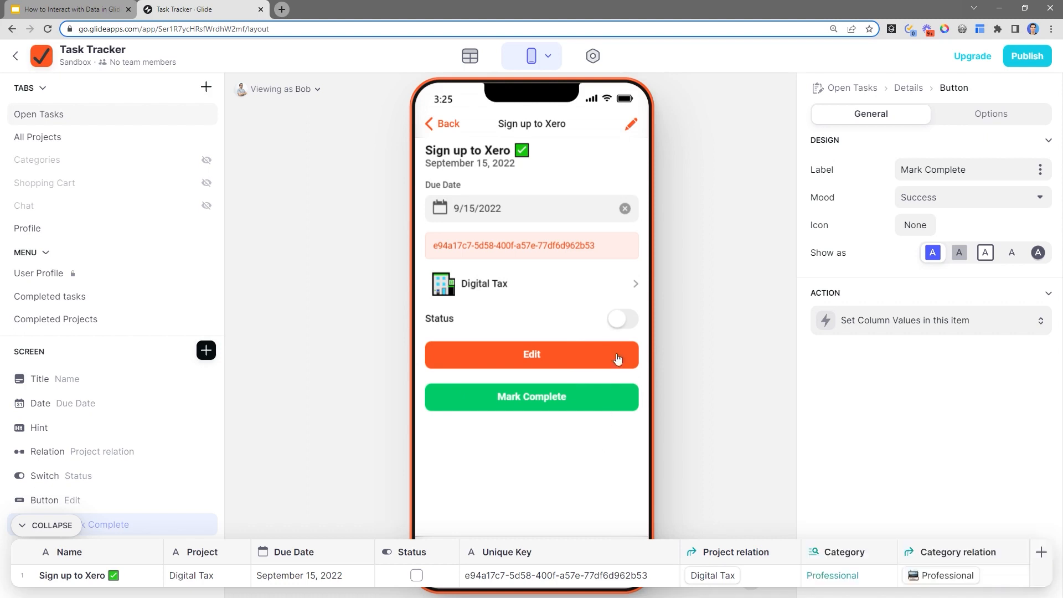
Test the Mark Complete button repeatedly, clearing the task's Status between runs, and collapse the data row
{"action": "left_click", "coordinate": [553, 413]}
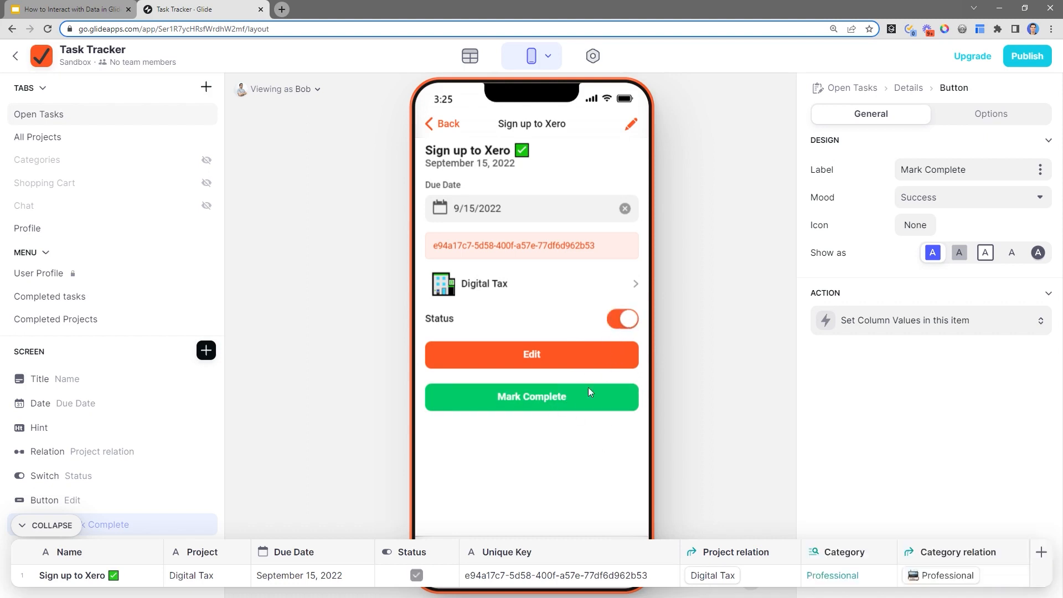
{"action": "left_click", "coordinate": [413, 577]}
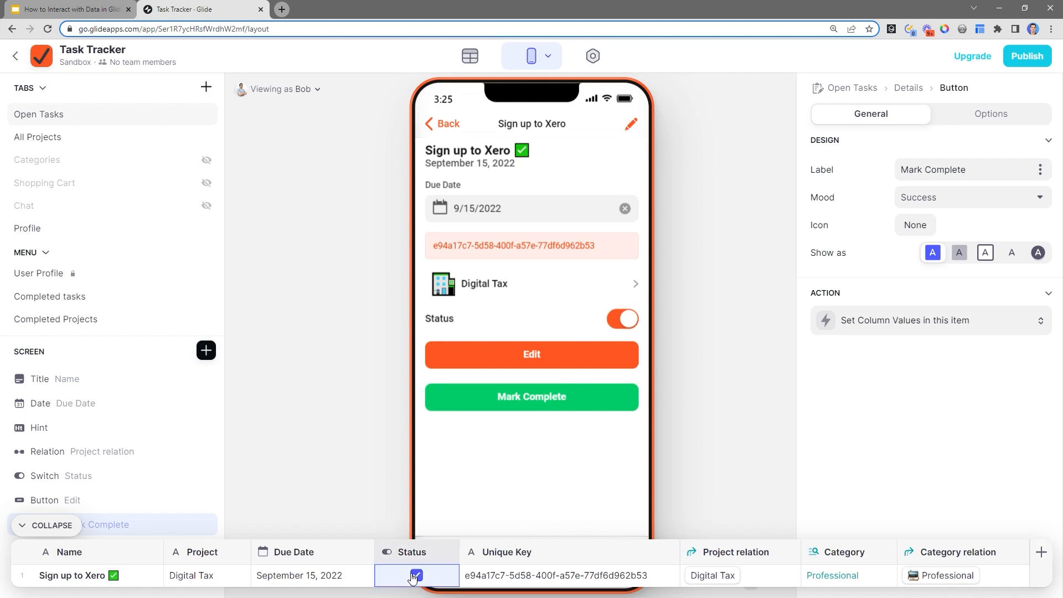
{"action": "left_click", "coordinate": [415, 576]}
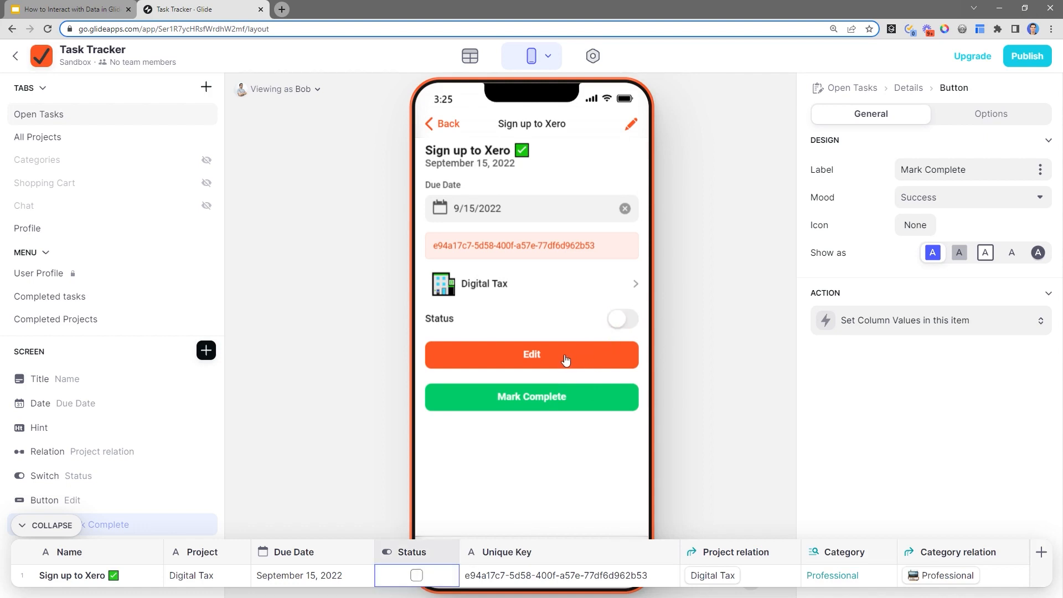
{"action": "left_click", "coordinate": [550, 409]}
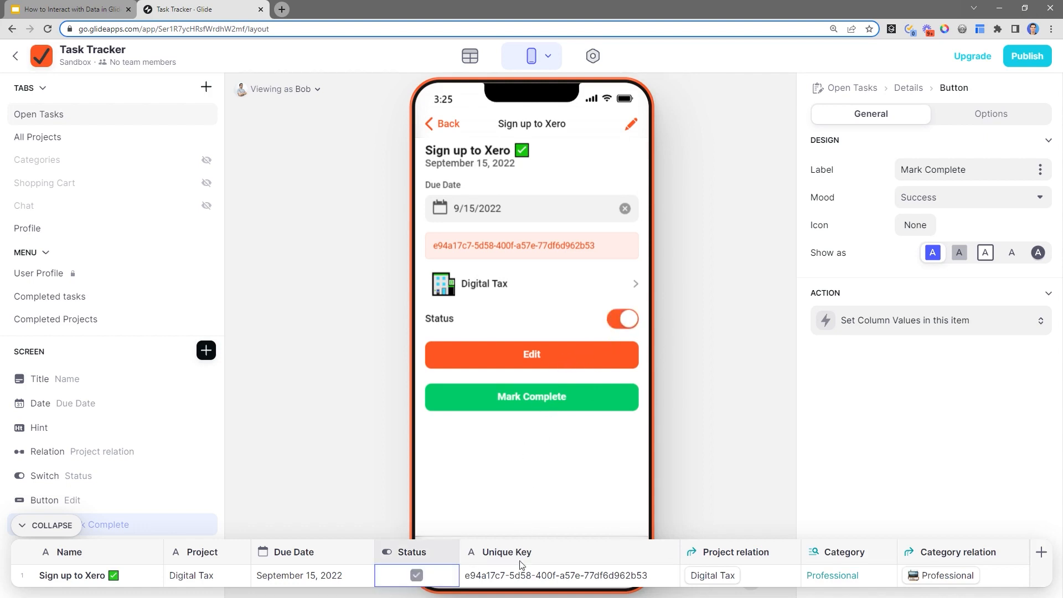
{"action": "left_click", "coordinate": [564, 412]}
{"action": "left_click", "coordinate": [624, 317]}
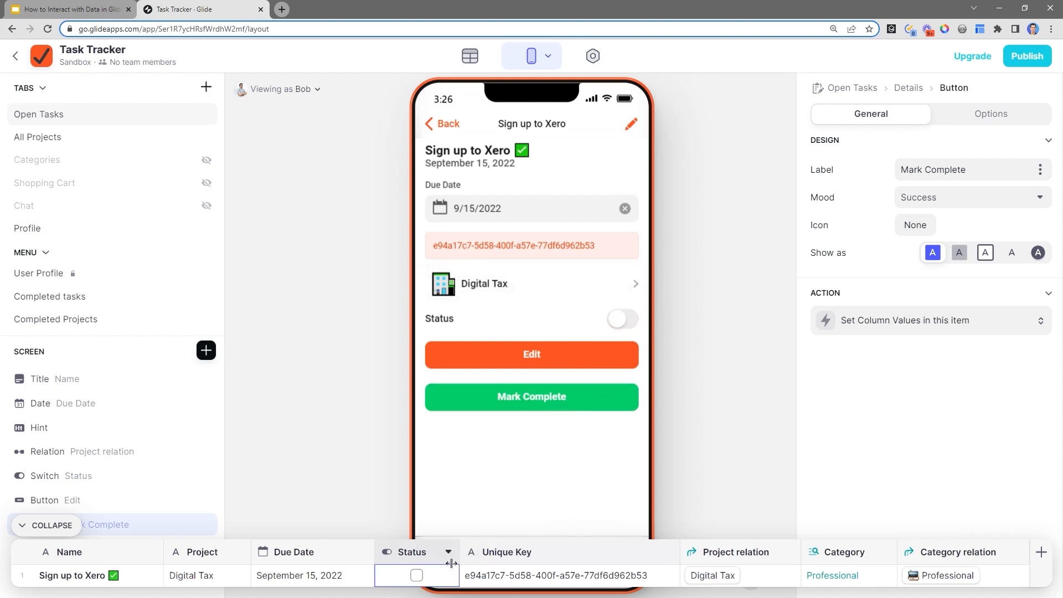
{"action": "left_click", "coordinate": [416, 575]}
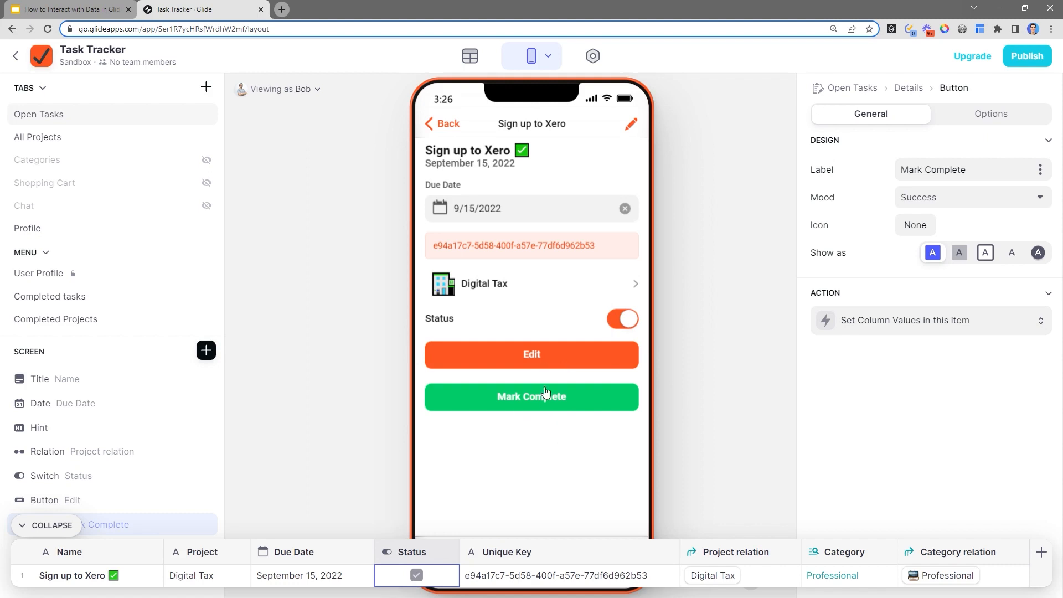
{"action": "left_click", "coordinate": [51, 525]}
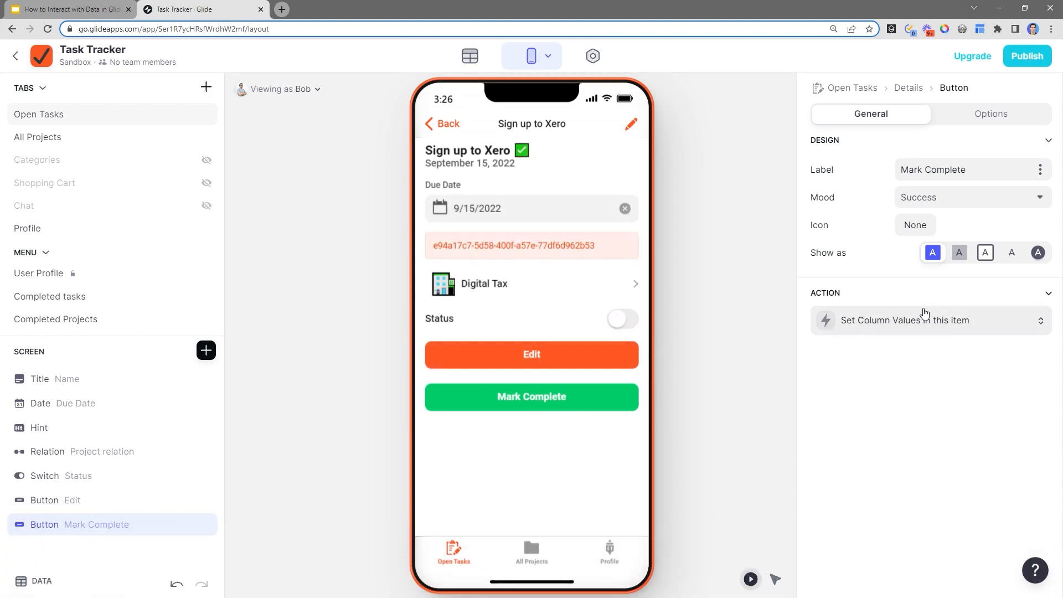
{"action": "left_click", "coordinate": [948, 332]}
{"action": "left_click", "coordinate": [943, 331]}
Open the Sign up to Xero task's edit form, toggle Allow users to delete off and on, and delete the task
{"action": "left_click", "coordinate": [633, 127]}
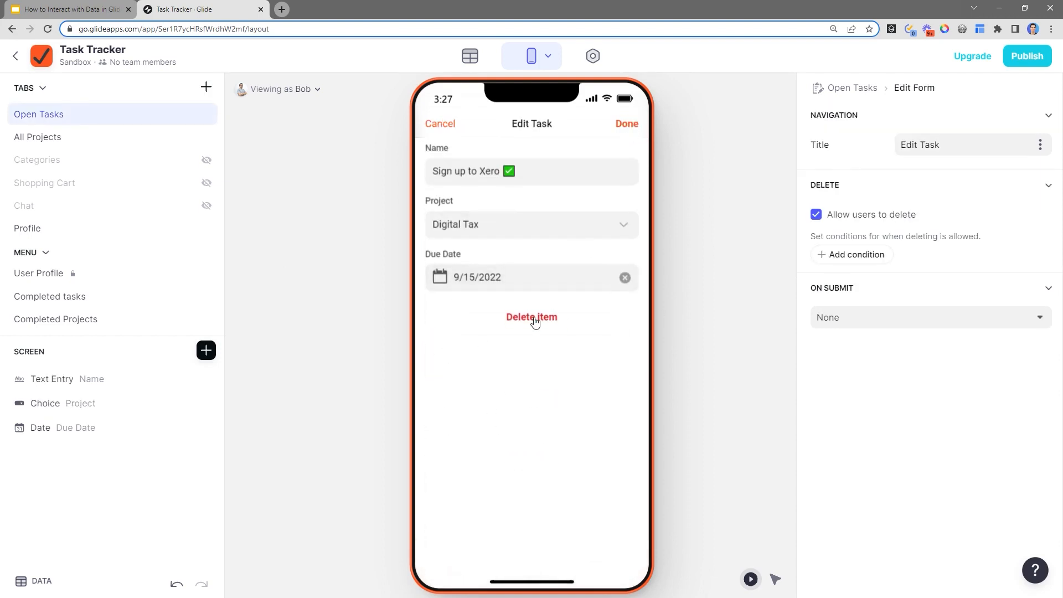
{"action": "left_click", "coordinate": [871, 218]}
{"action": "left_click", "coordinate": [871, 219]}
{"action": "left_click", "coordinate": [871, 219]}
{"action": "left_click", "coordinate": [871, 219]}
{"action": "left_click", "coordinate": [532, 327]}
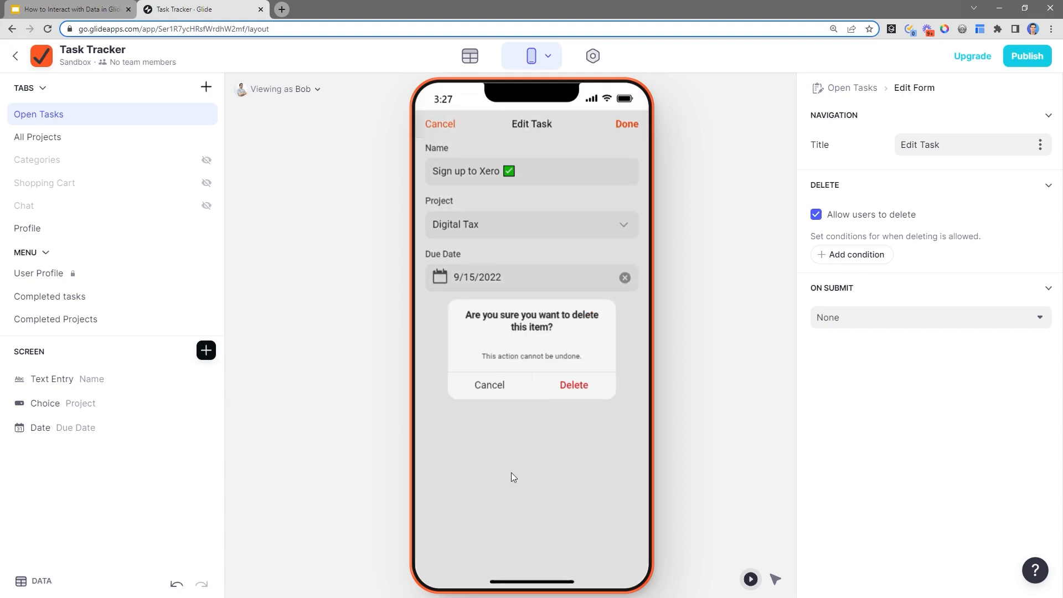
{"action": "left_click", "coordinate": [568, 396]}
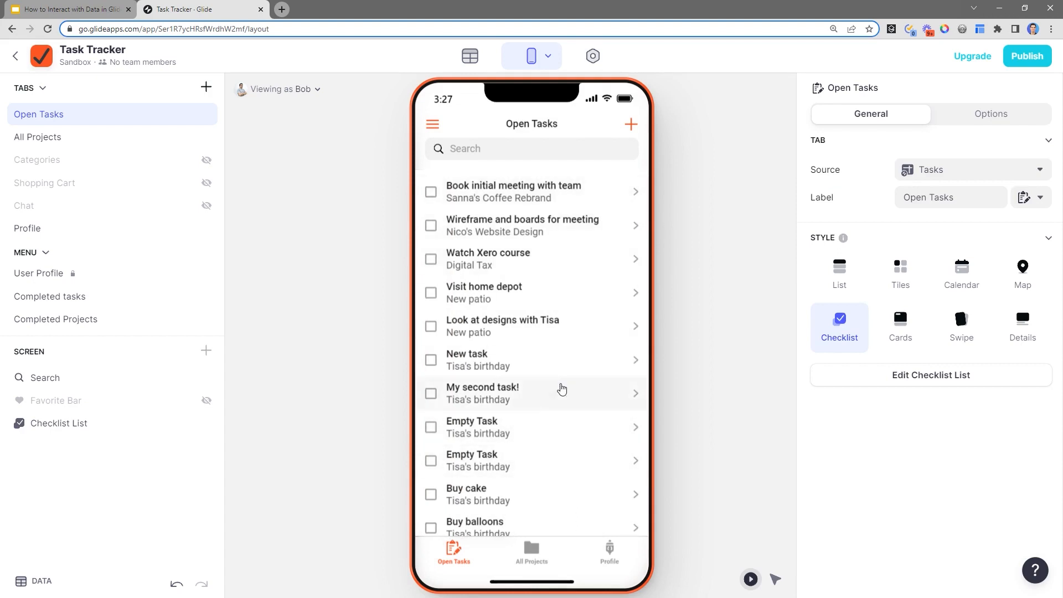
Delete the "My second task!" item from its edit form, confirming the deletion
{"action": "scroll", "coordinate": [529, 508], "scroll_direction": "down", "scroll_amount": 1}
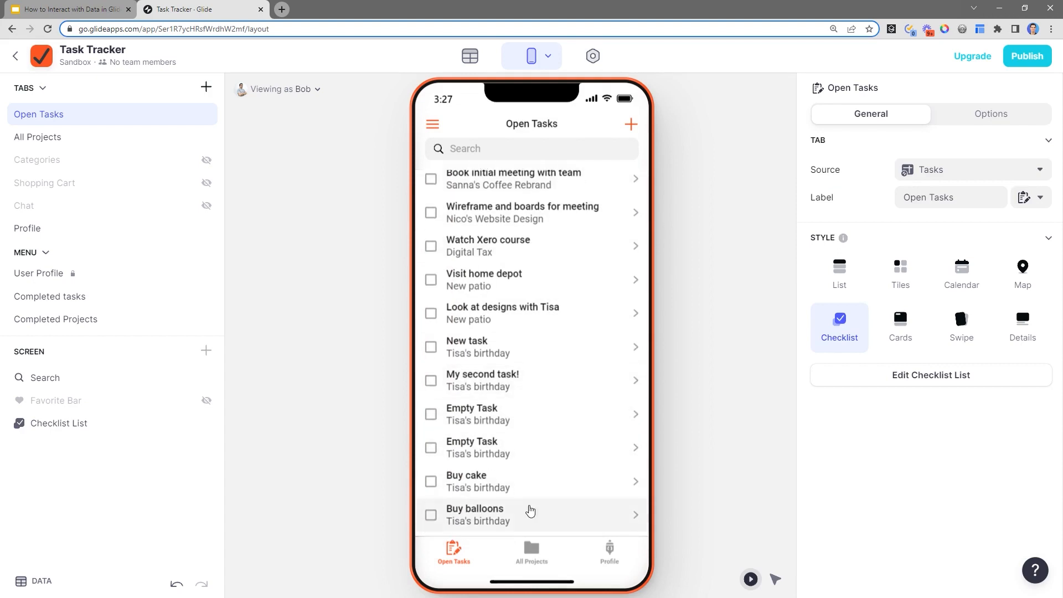
{"action": "left_click", "coordinate": [517, 387]}
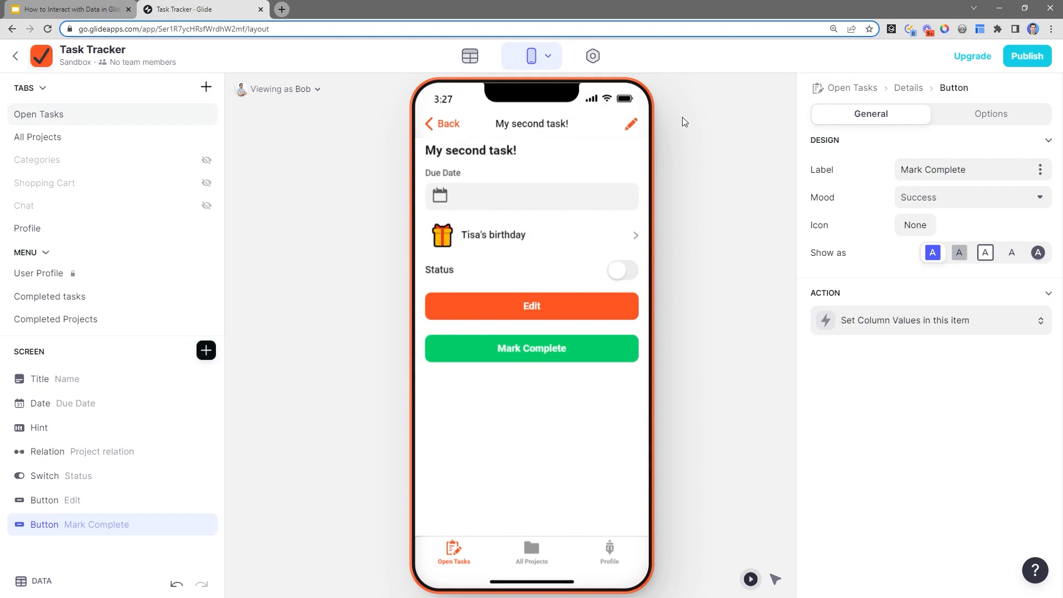
{"action": "left_click", "coordinate": [631, 124]}
{"action": "left_click", "coordinate": [557, 325]}
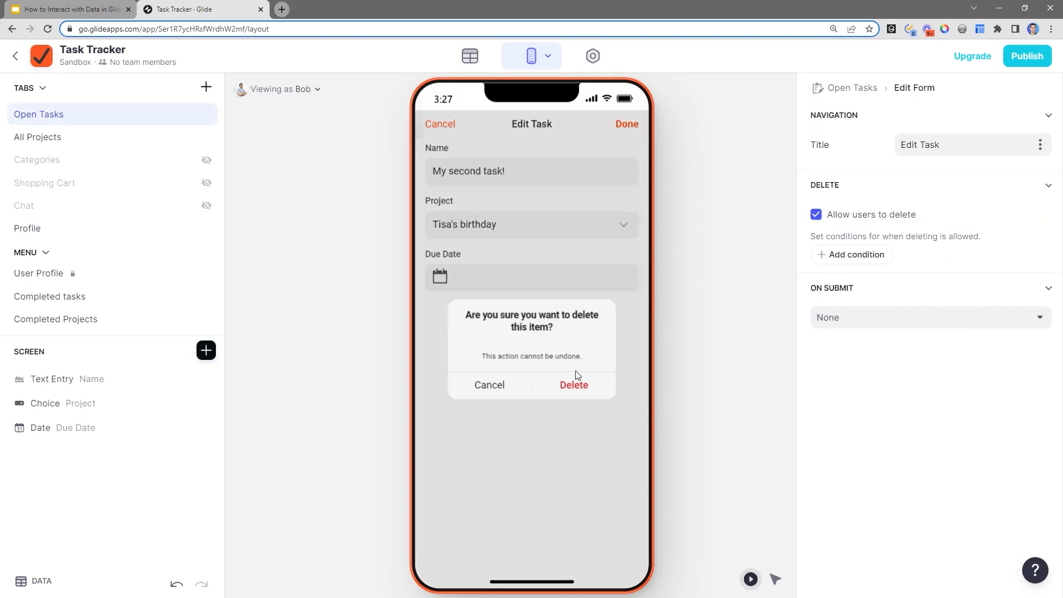
{"action": "left_click", "coordinate": [574, 384]}
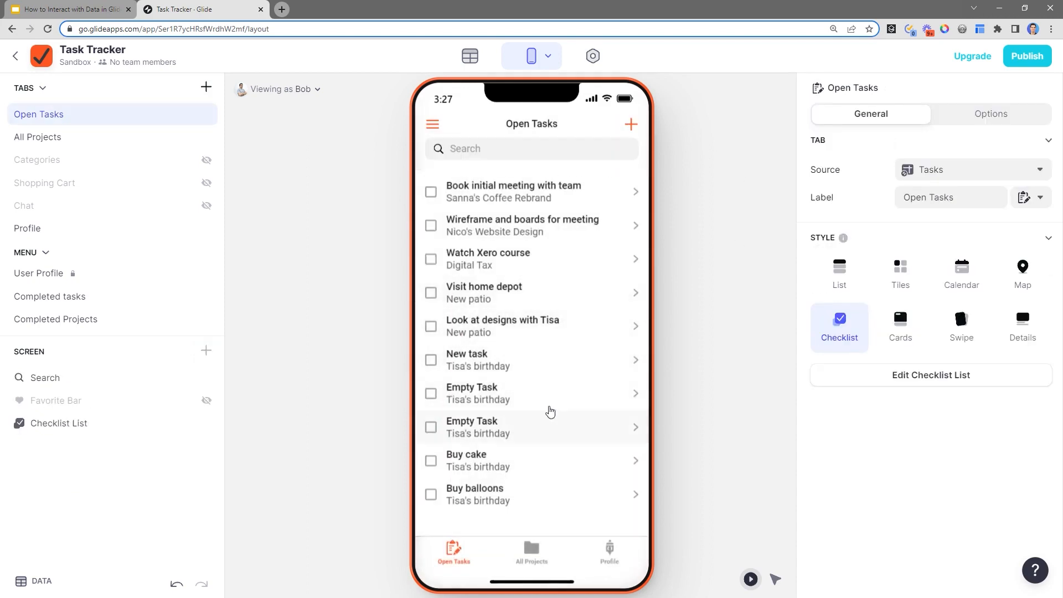
On the New task details screen, duplicate the Edit button, label the copy Delete and set its mood to Danger
{"action": "left_click", "coordinate": [521, 371]}
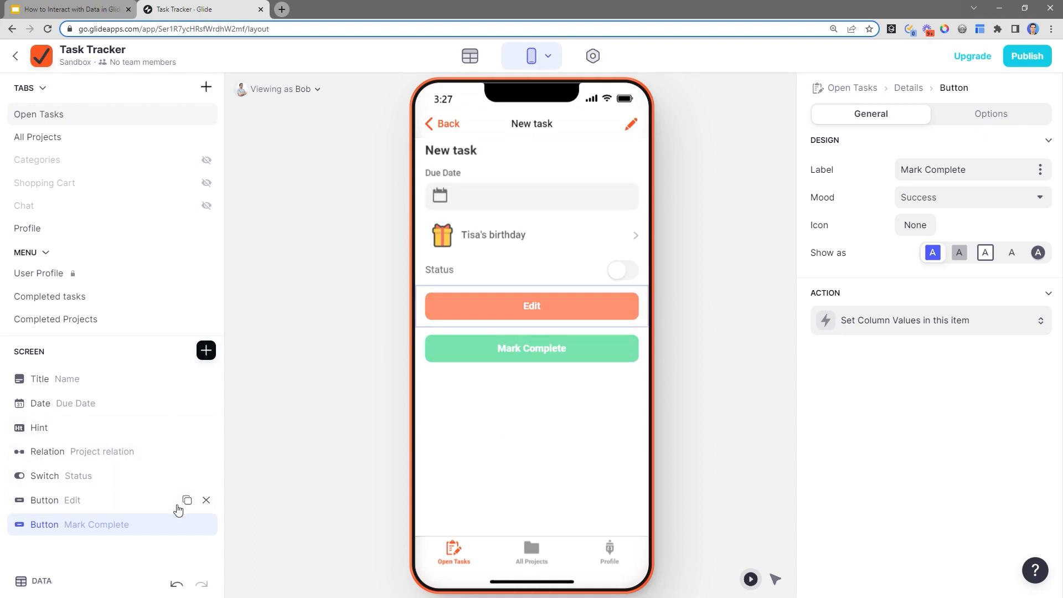
{"action": "left_click", "coordinate": [186, 501]}
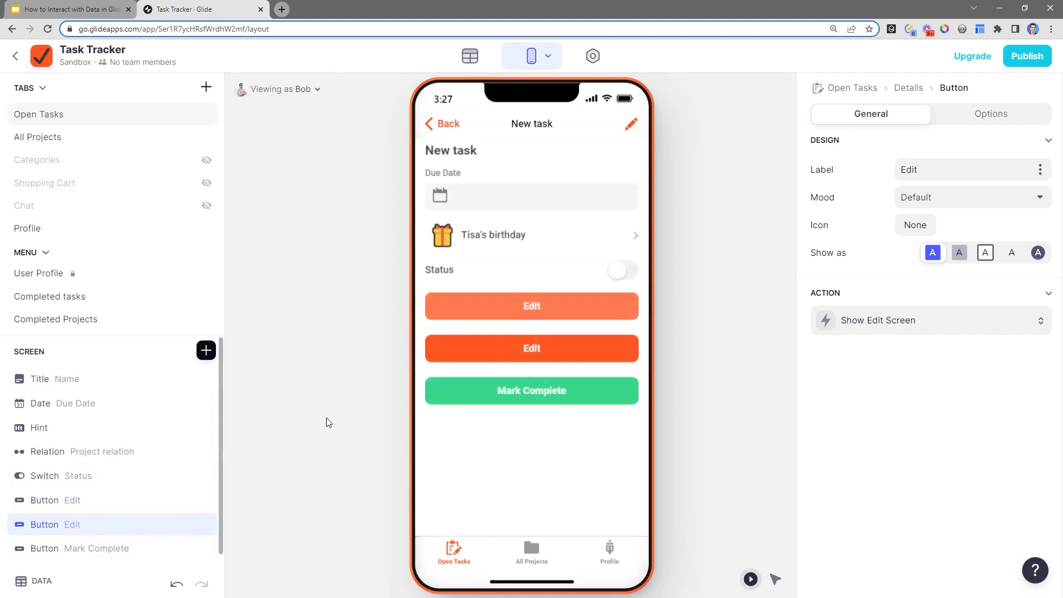
{"action": "left_click", "coordinate": [937, 166]}
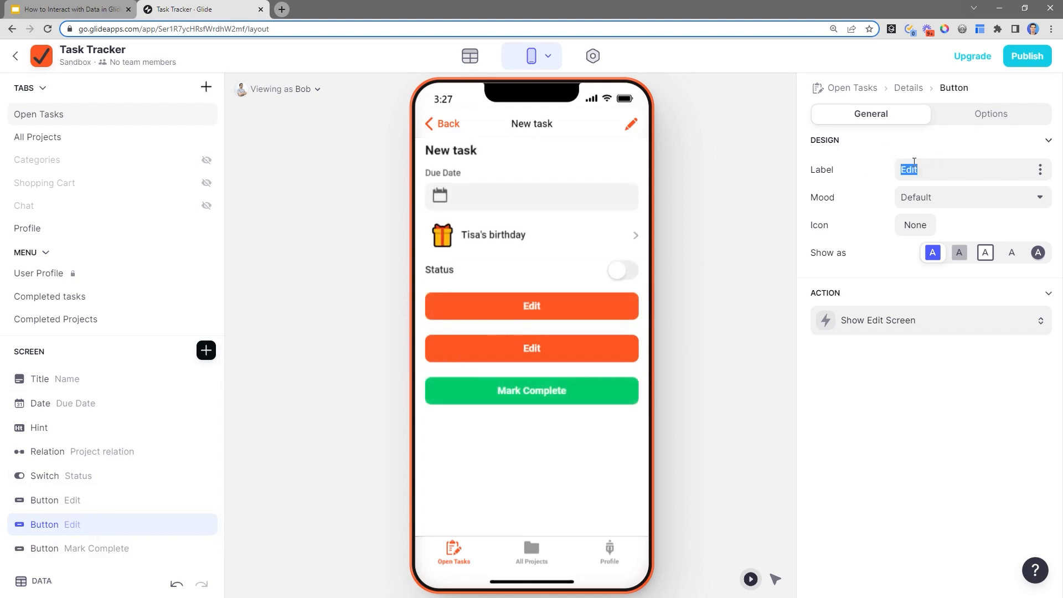
{"action": "type", "text": "Delete"}
{"action": "left_click", "coordinate": [911, 202]}
{"action": "left_click", "coordinate": [914, 263]}
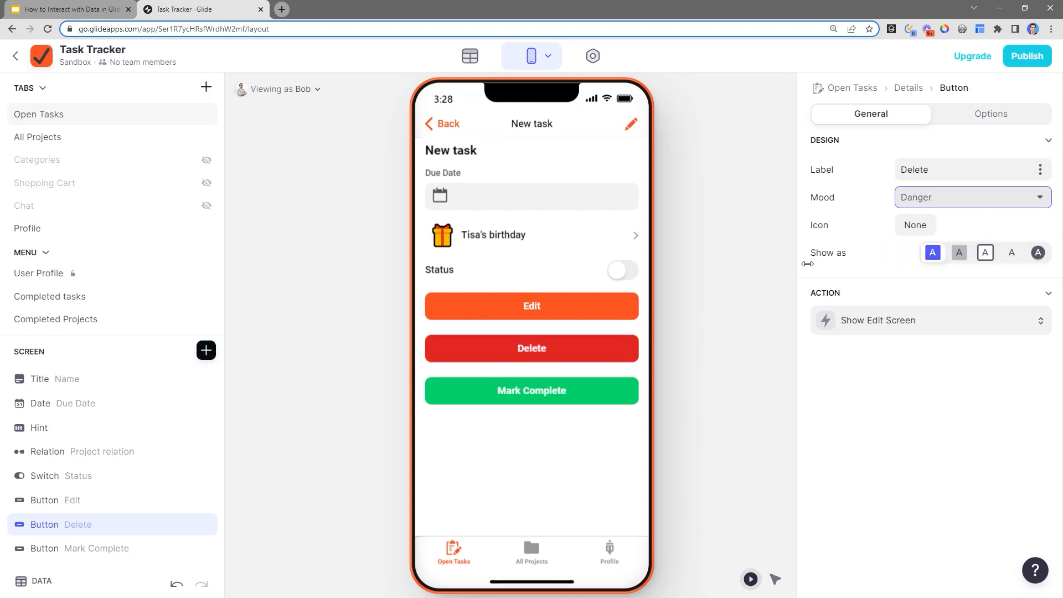
Change the red button's label to "Delete task"
{"action": "left_click", "coordinate": [1009, 170]}
{"action": "type", "text": "taks"}
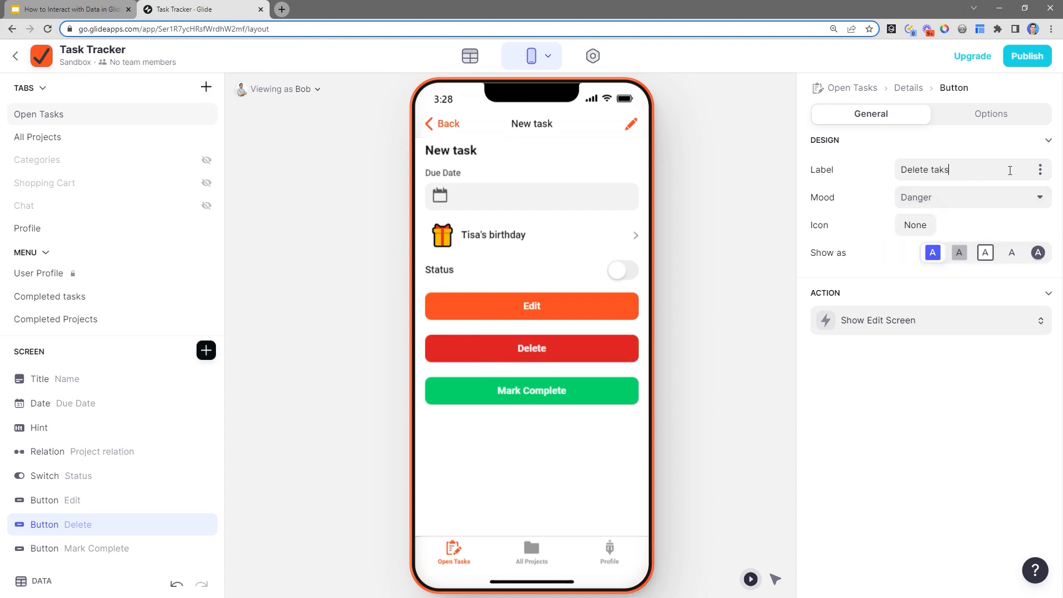
{"action": "key", "text": "BackSpace"}
{"action": "key", "text": "BackSpace"}
{"action": "type", "text": "sk"}
Change the Delete task button's action from Show Edit Screen to Delete Row for this item
{"action": "left_click", "coordinate": [871, 326]}
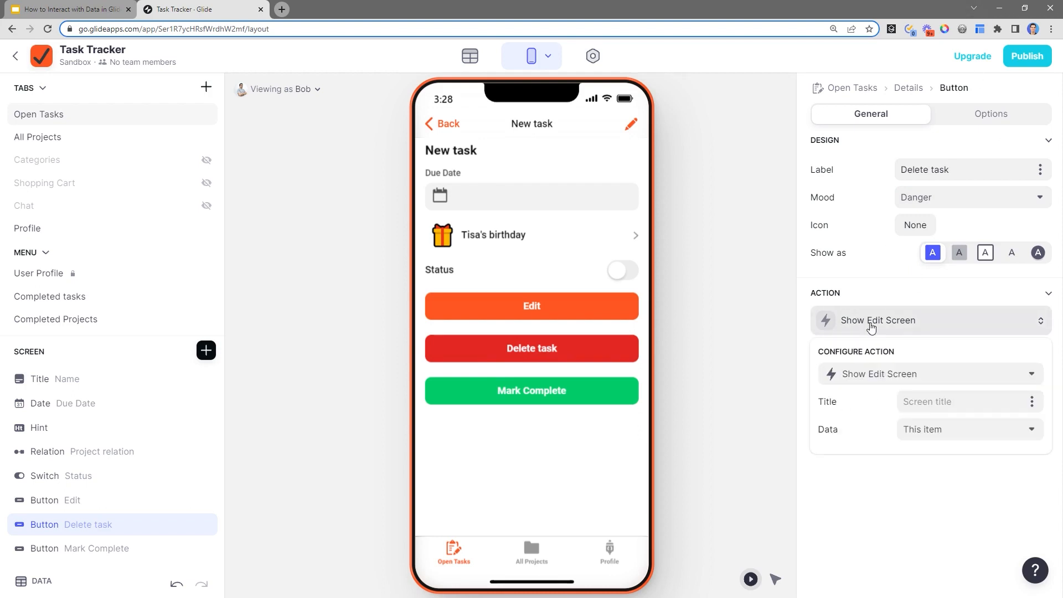
{"action": "left_click", "coordinate": [875, 372]}
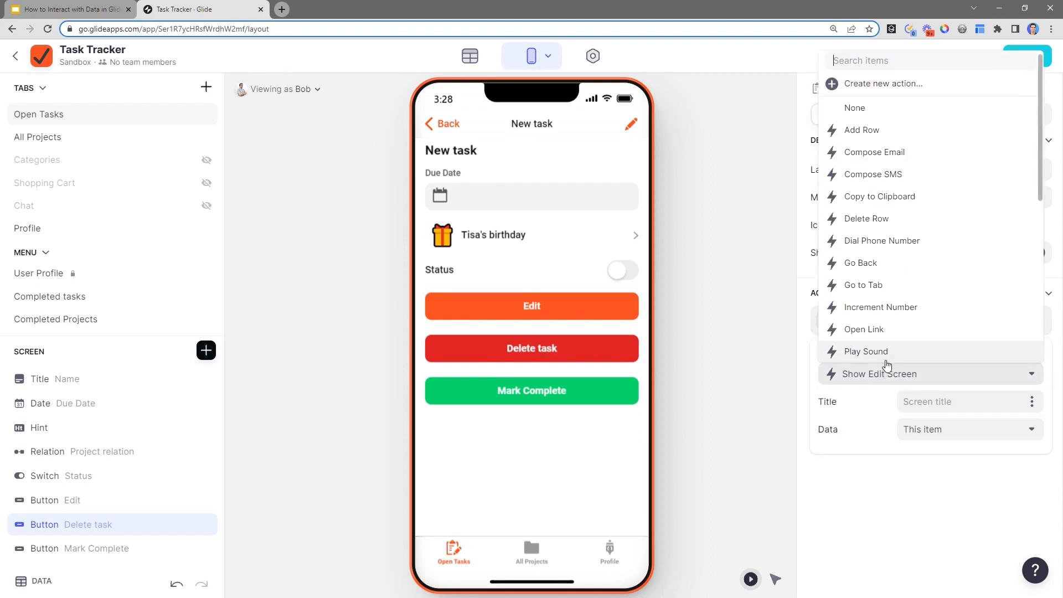
{"action": "type", "text": "delet"}
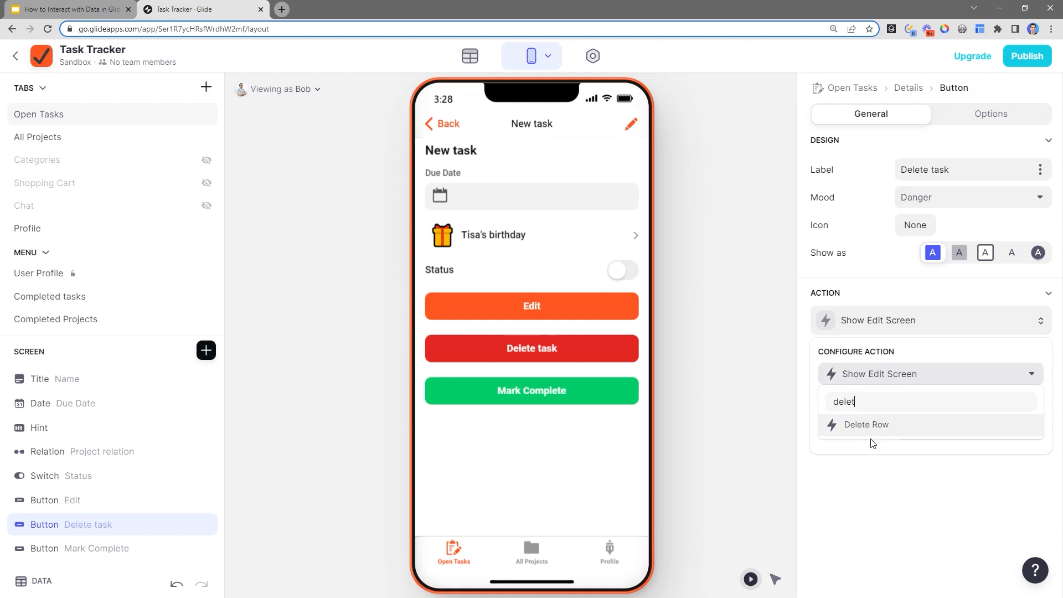
{"action": "left_click", "coordinate": [870, 426]}
{"action": "left_click", "coordinate": [907, 493]}
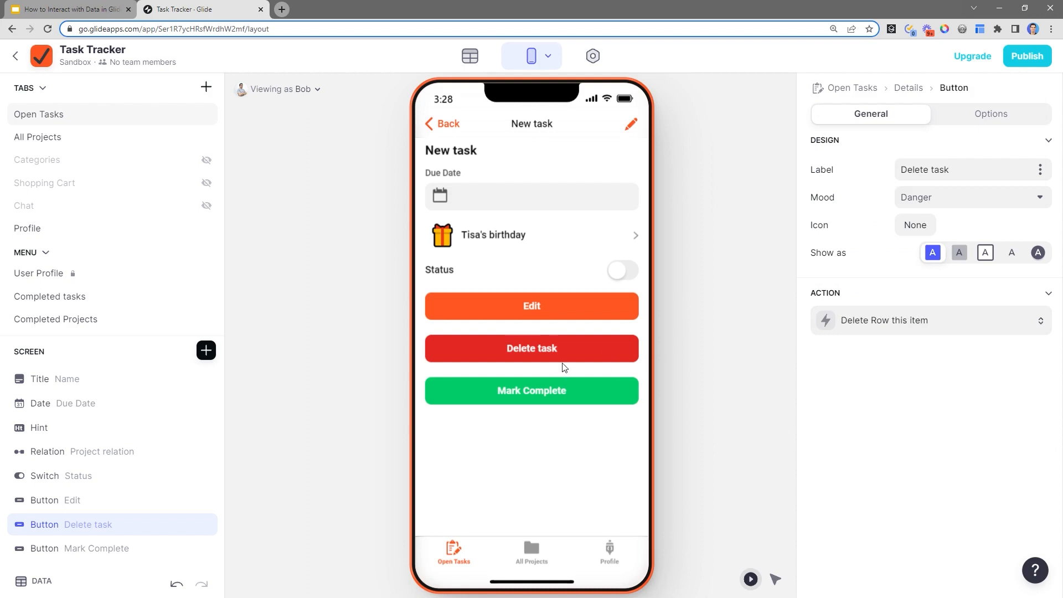
Delete the New task item with the Delete task button, return to the task list and briefly view an Empty Task
{"action": "left_click", "coordinate": [565, 353]}
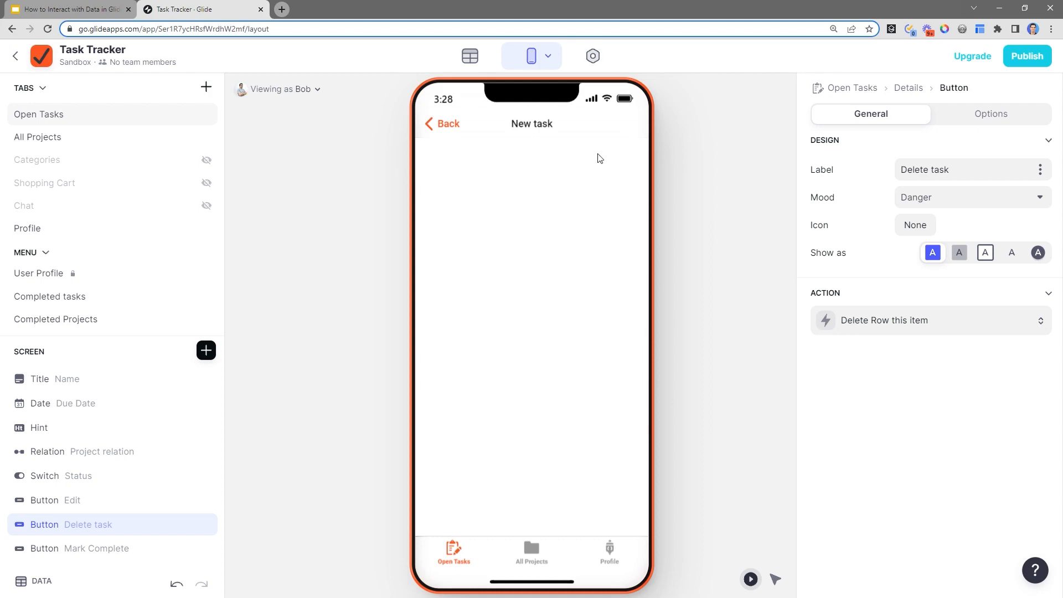
{"action": "left_click", "coordinate": [448, 129]}
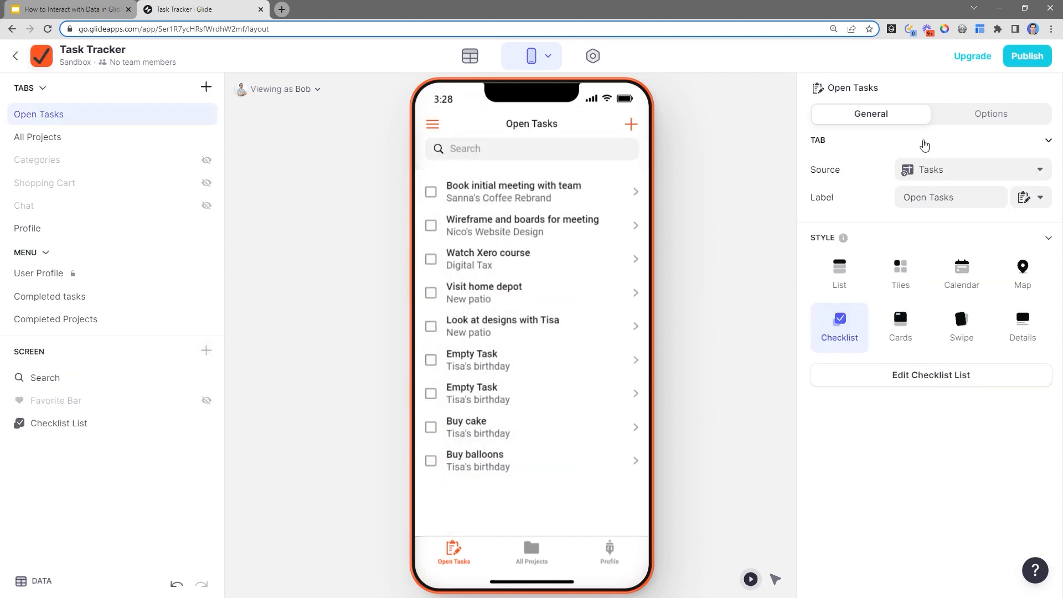
{"action": "left_click", "coordinate": [563, 405]}
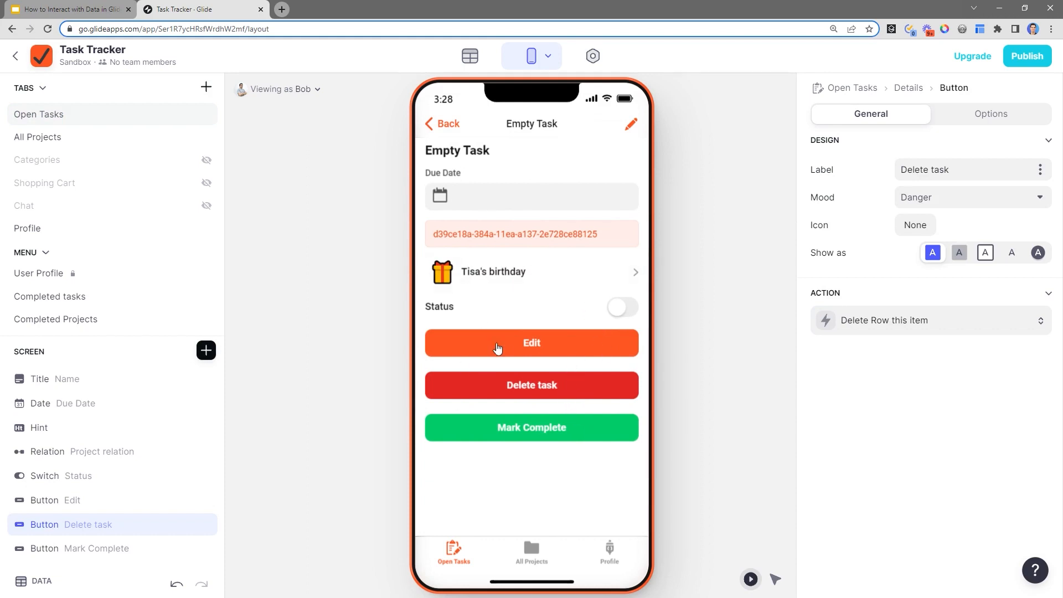
{"action": "left_click", "coordinate": [449, 123]}
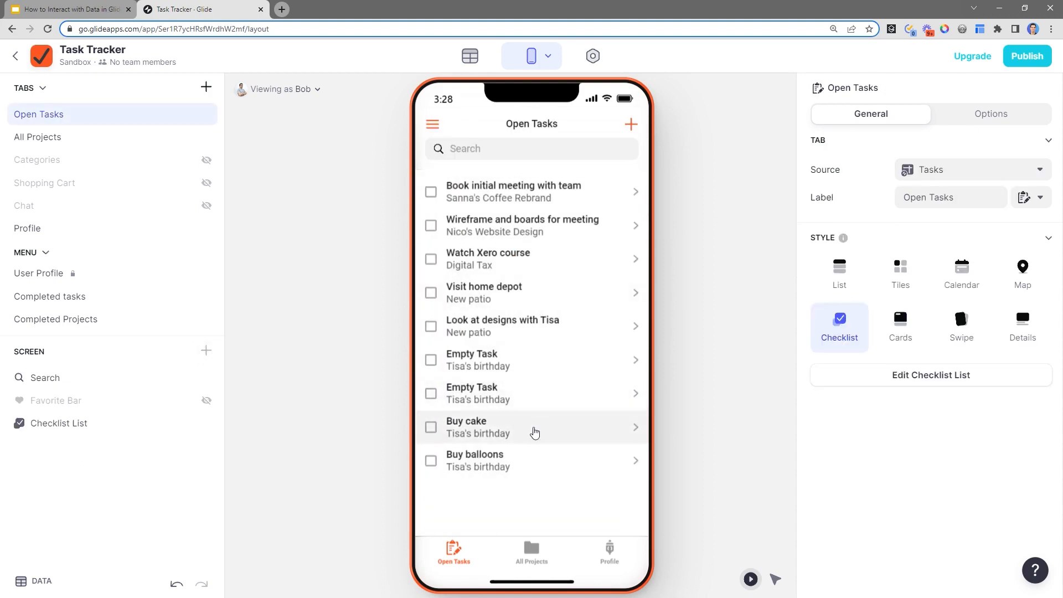
From an Empty Task, create a new custom action for the Delete task button and make its first step Delete Row
{"action": "left_click", "coordinate": [529, 405]}
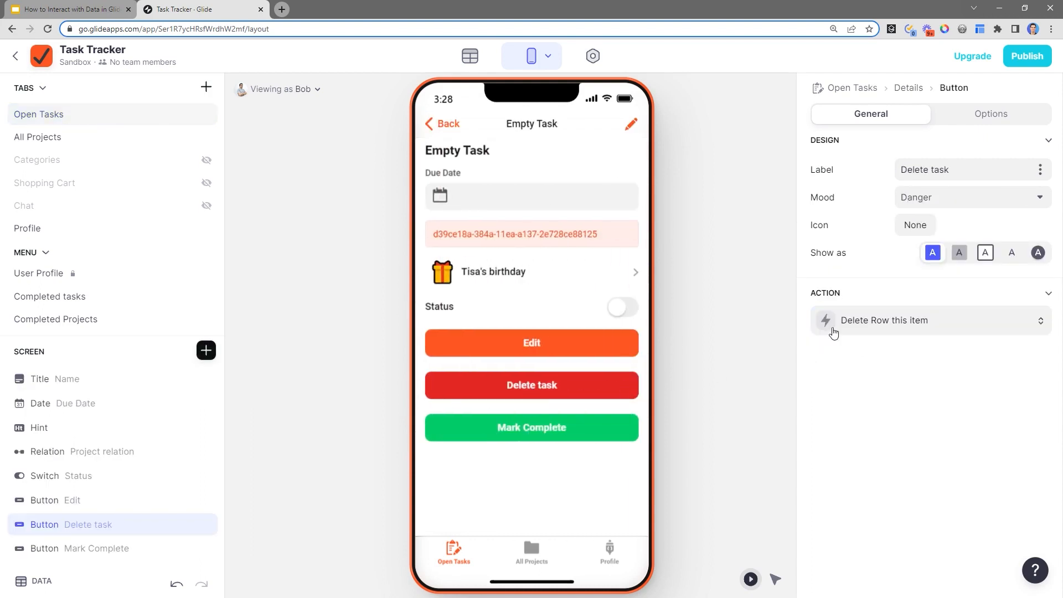
{"action": "left_click", "coordinate": [861, 323]}
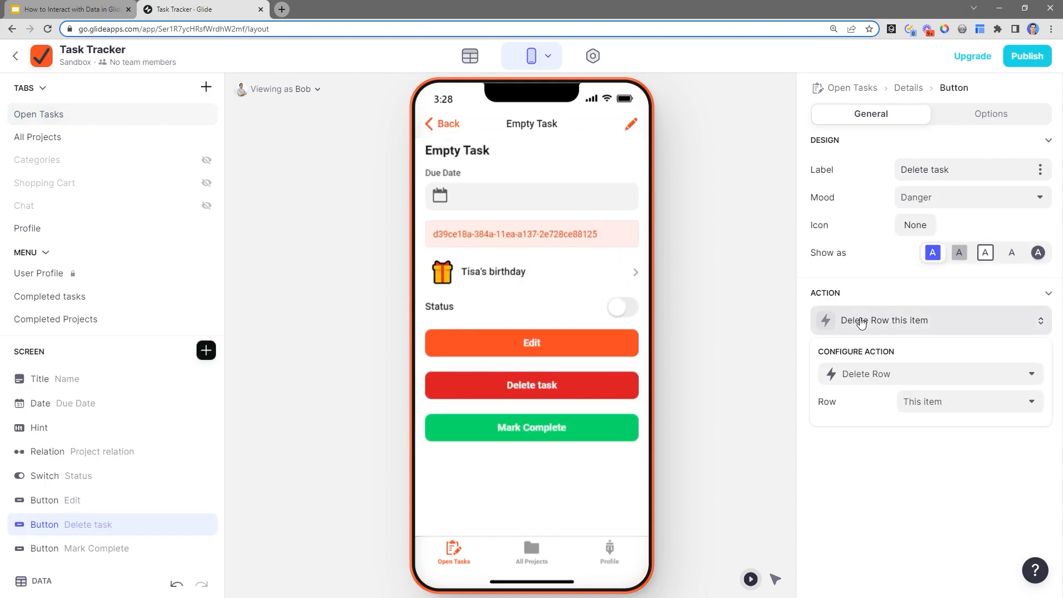
{"action": "left_click", "coordinate": [860, 379]}
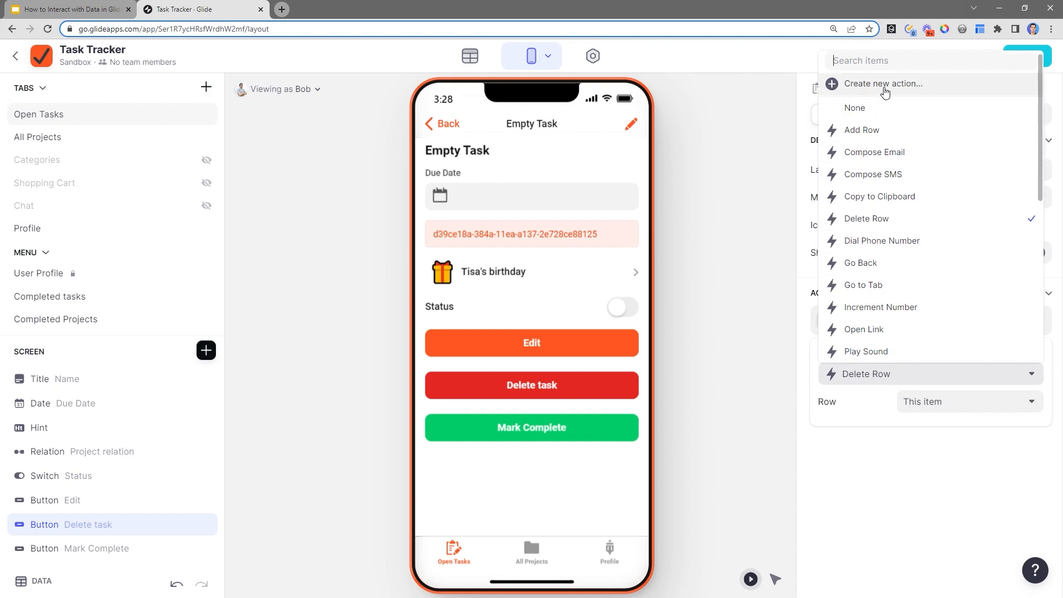
{"action": "left_click", "coordinate": [901, 91]}
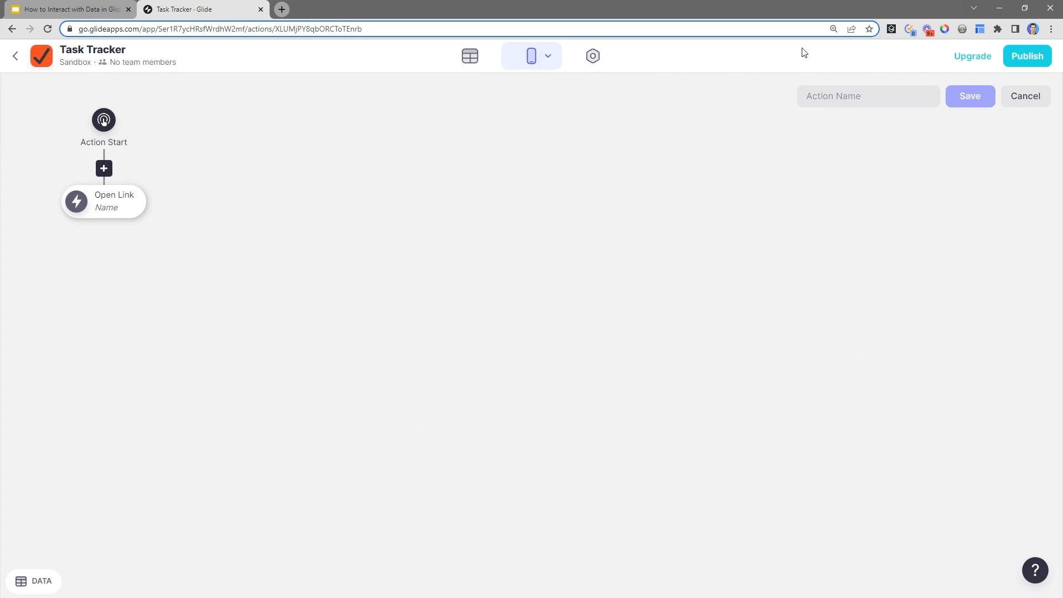
{"action": "left_click", "coordinate": [121, 204]}
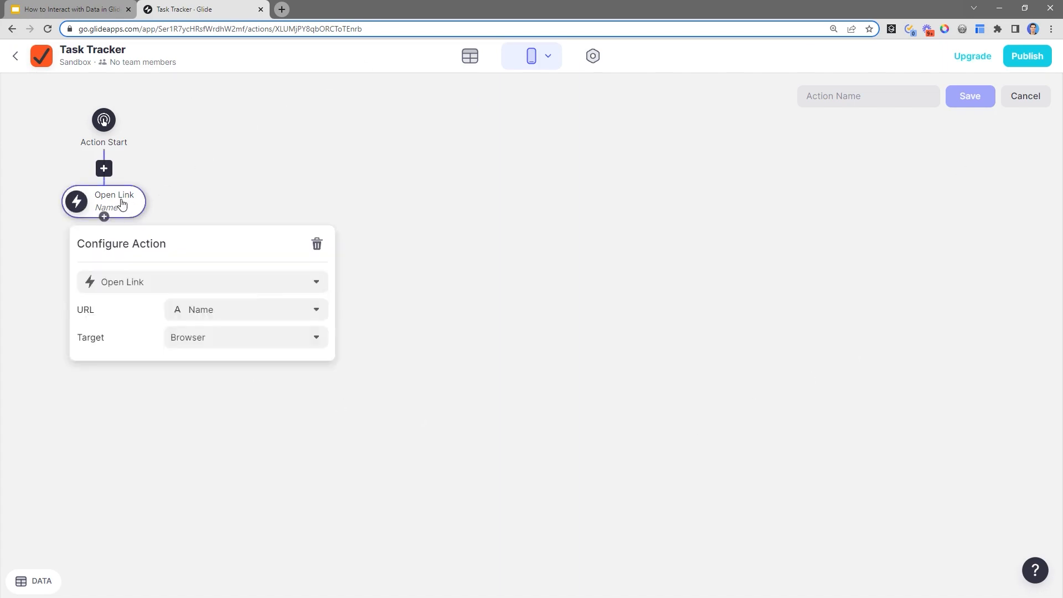
{"action": "left_click", "coordinate": [122, 281]}
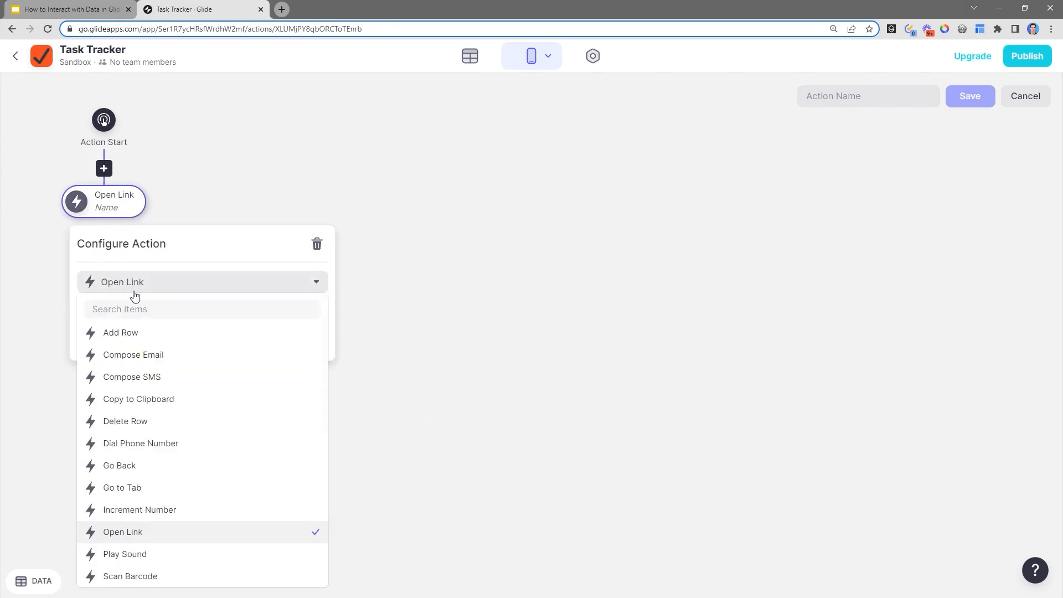
{"action": "type", "text": "del"}
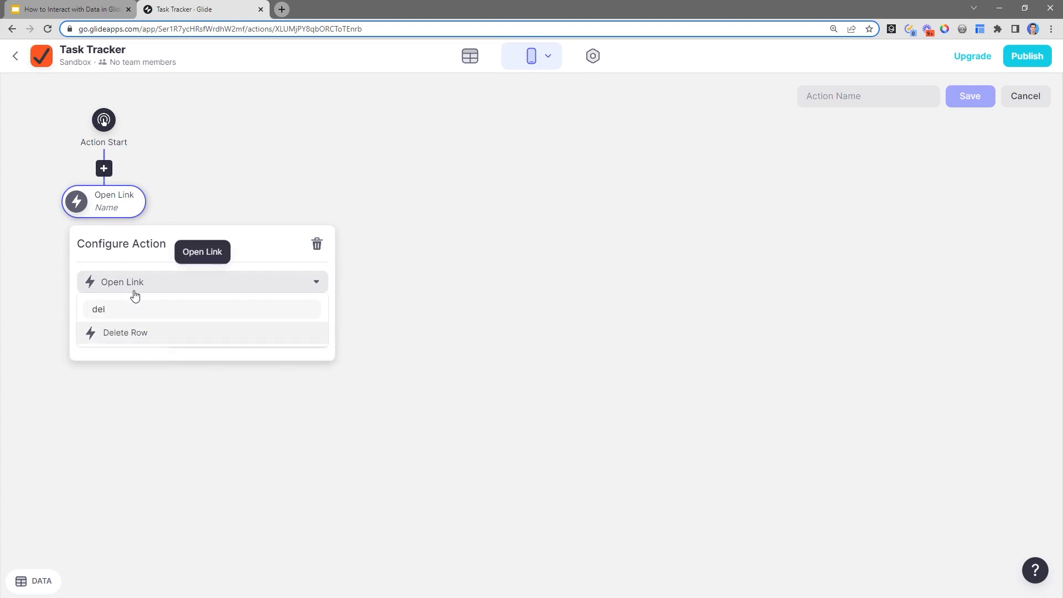
{"action": "left_click", "coordinate": [143, 335]}
{"action": "left_click", "coordinate": [147, 339]}
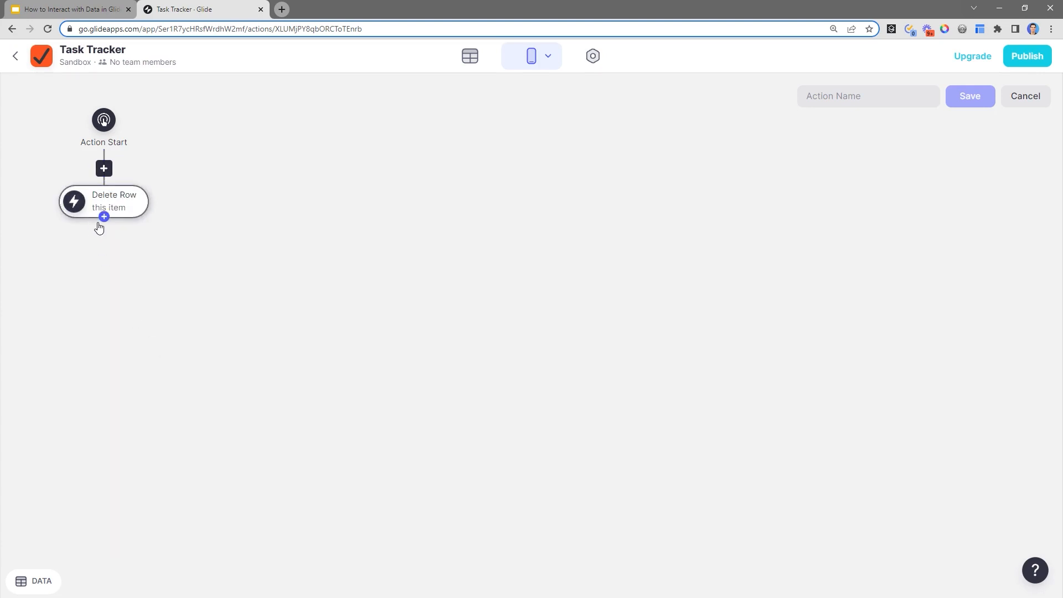
Add a Go Back step after Delete Row, name the action Delete and save it
{"action": "left_click", "coordinate": [99, 225]}
{"action": "type", "text": "go"}
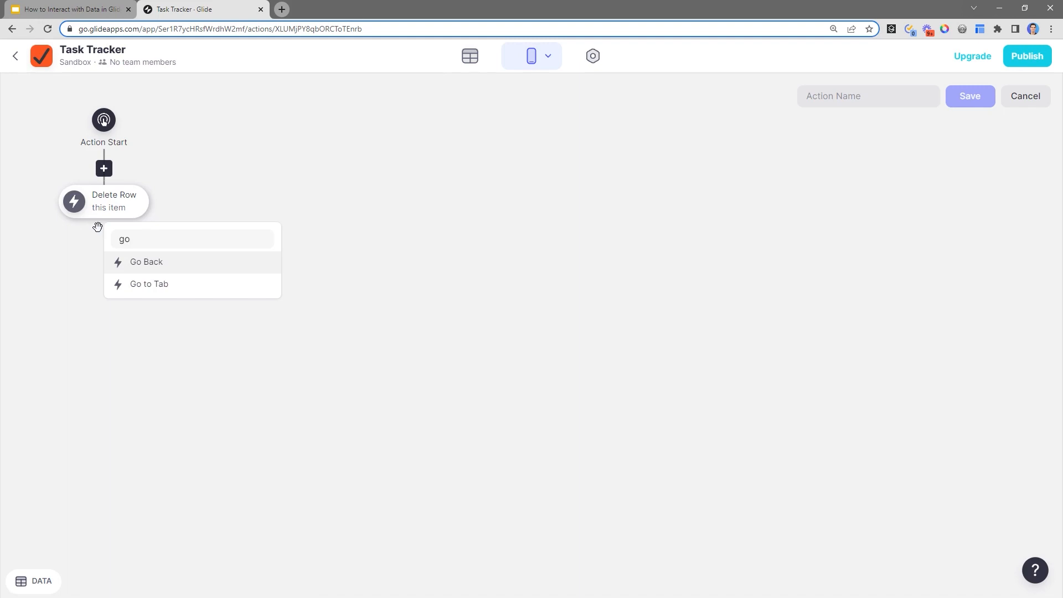
{"action": "left_click", "coordinate": [161, 264]}
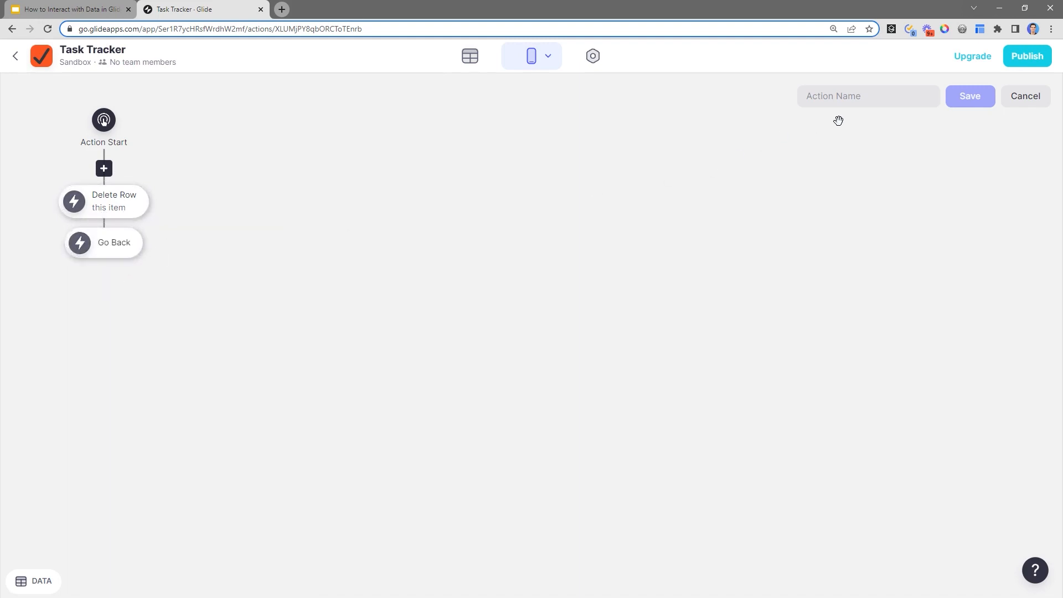
{"action": "type", "text": "Delete"}
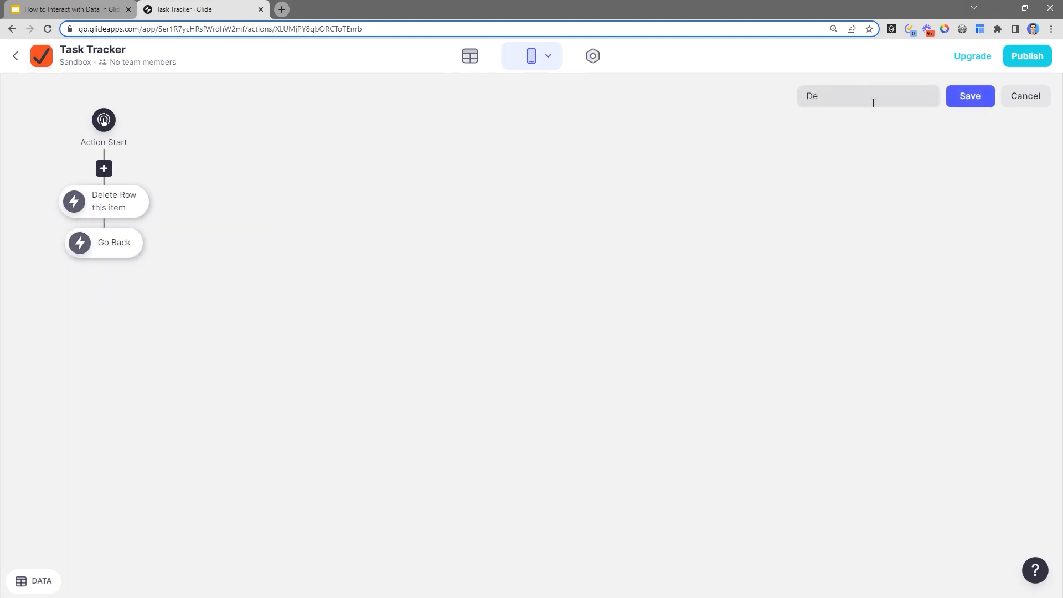
{"action": "left_click", "coordinate": [983, 101]}
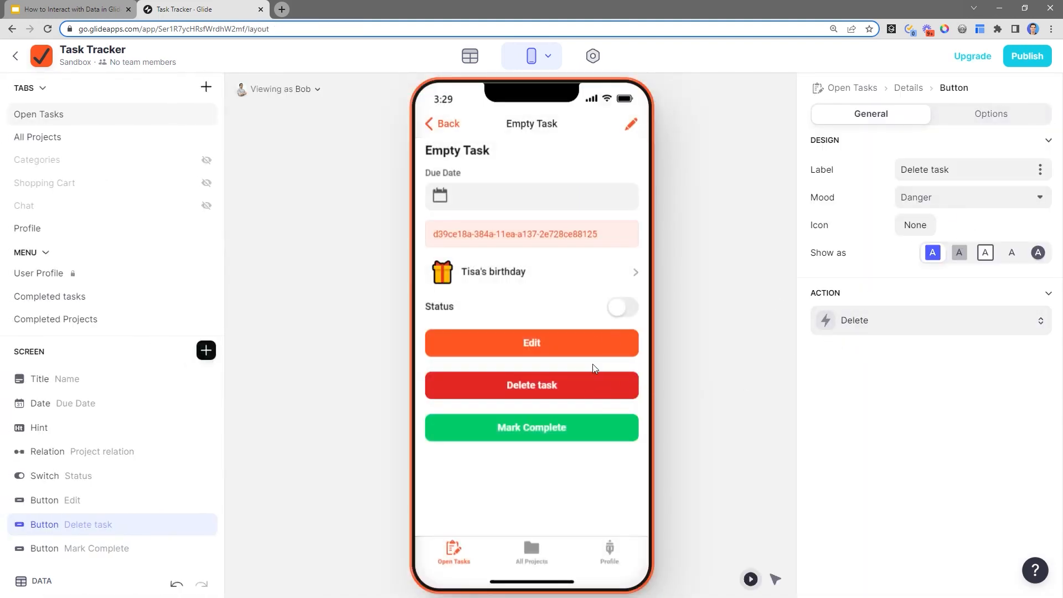
Test the Delete task button by deleting both Empty Task items
{"action": "left_click", "coordinate": [591, 385]}
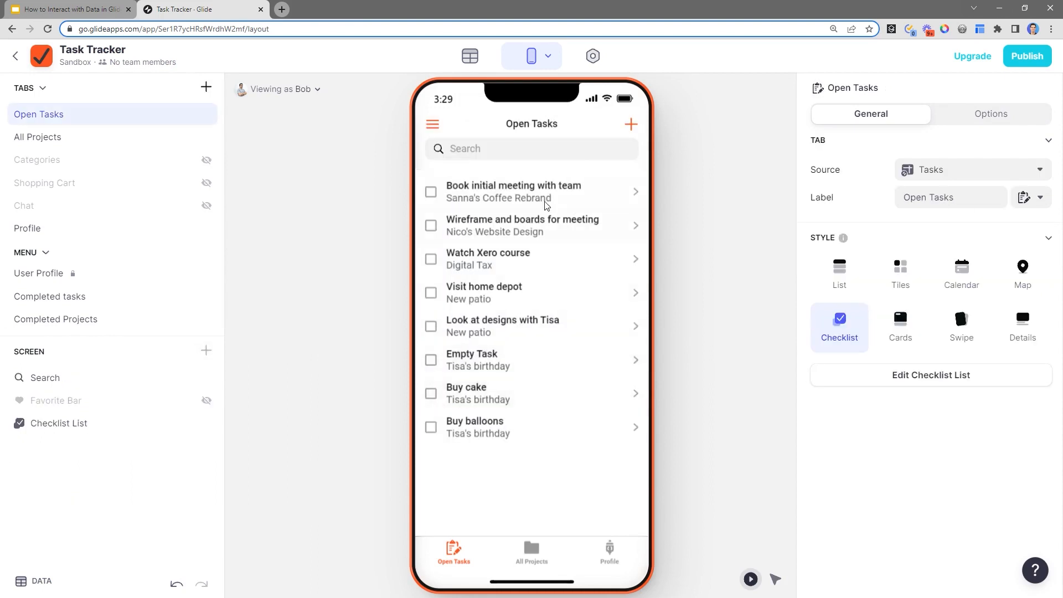
{"action": "left_click", "coordinate": [498, 360]}
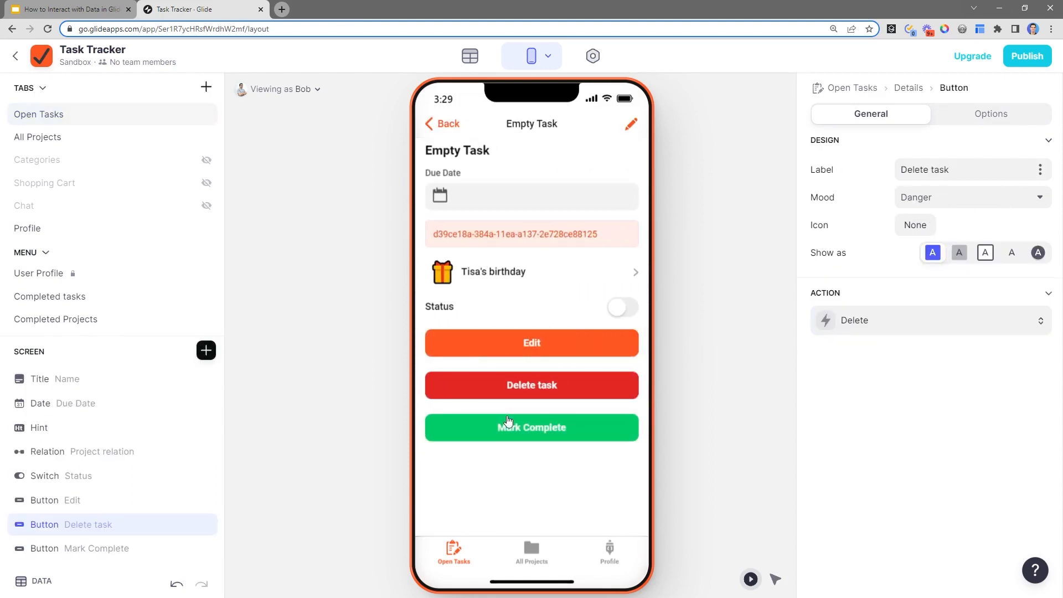
{"action": "left_click", "coordinate": [565, 386]}
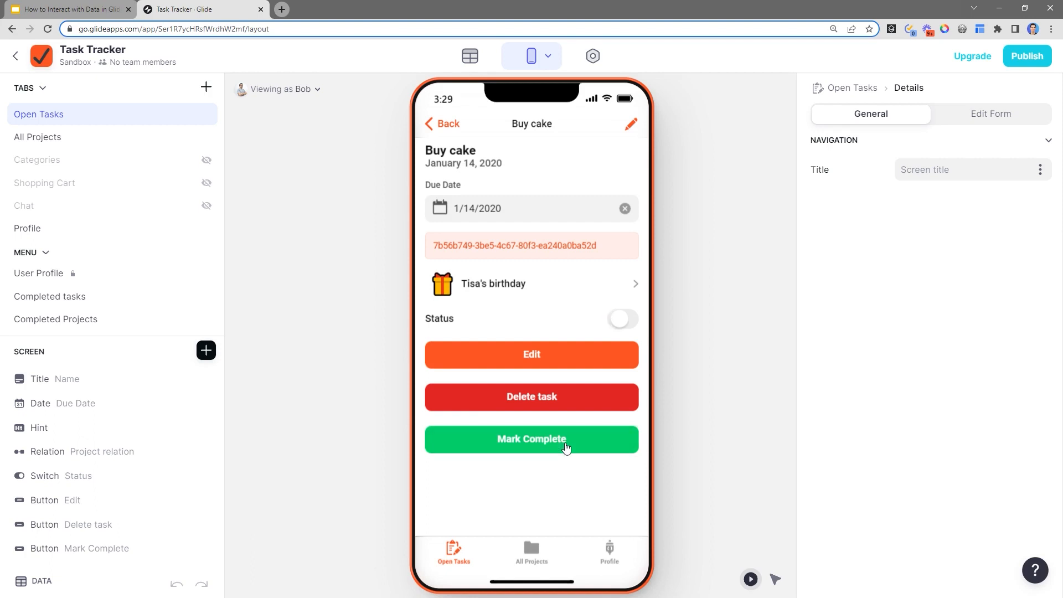
Test the Mark Complete button on the Buy cake task
{"action": "left_click", "coordinate": [565, 448]}
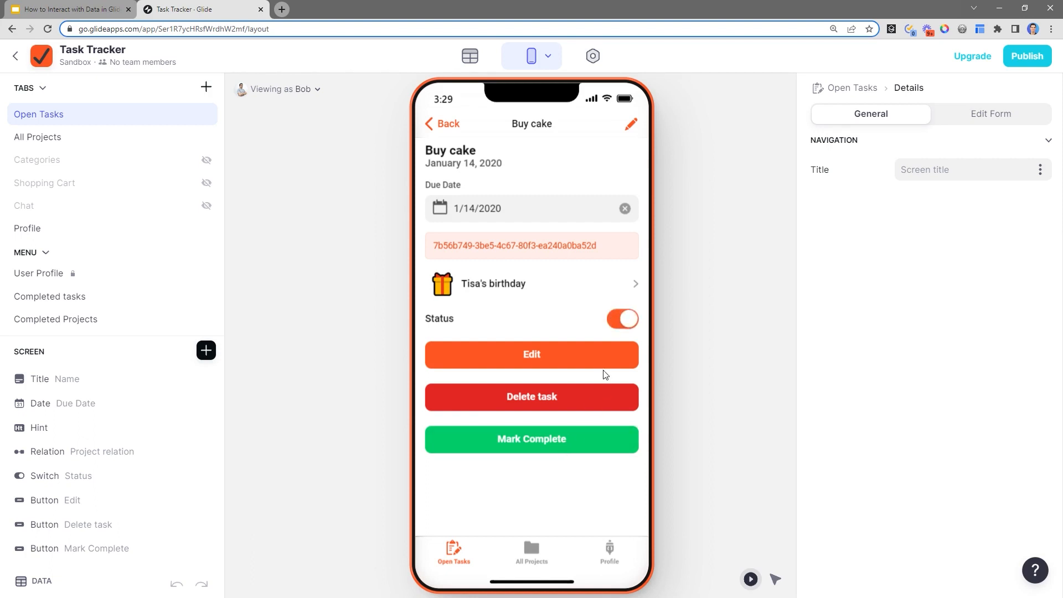
{"action": "left_click", "coordinate": [576, 445]}
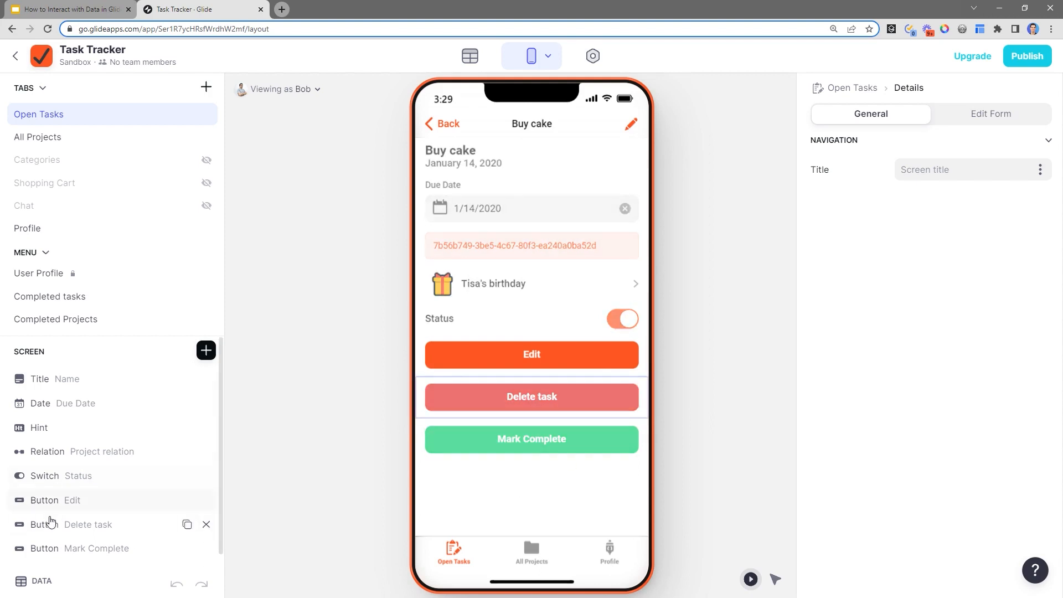
Relabel the Mark Complete button as "toggle status" and move it above the Edit button
{"action": "left_click", "coordinate": [44, 548]}
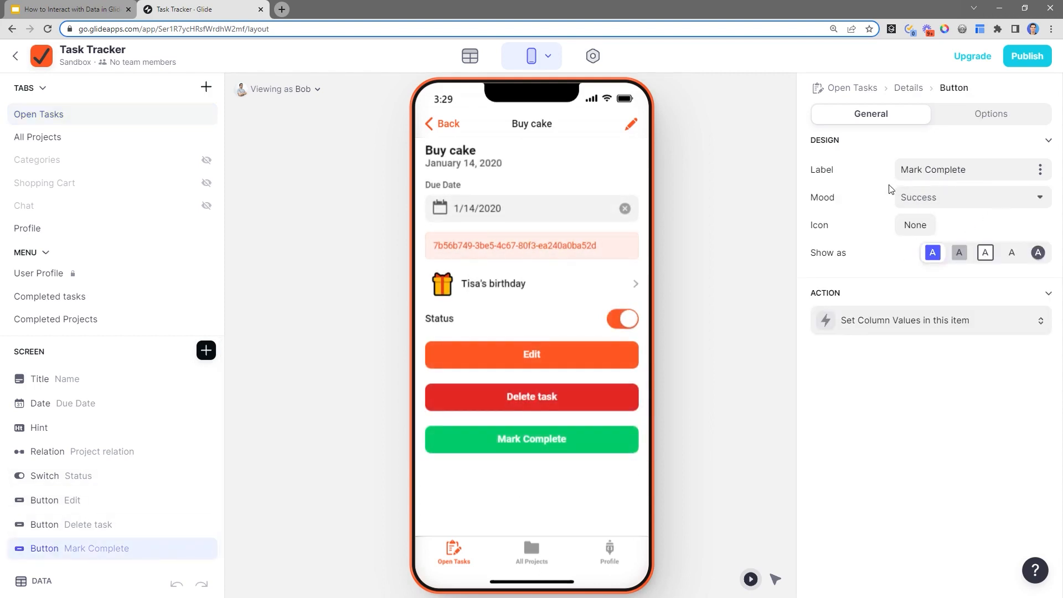
{"action": "triple_click", "coordinate": [931, 170]}
{"action": "type", "text": "toggle sta"}
{"action": "type", "text": "tus"}
{"action": "key", "text": "Return"}
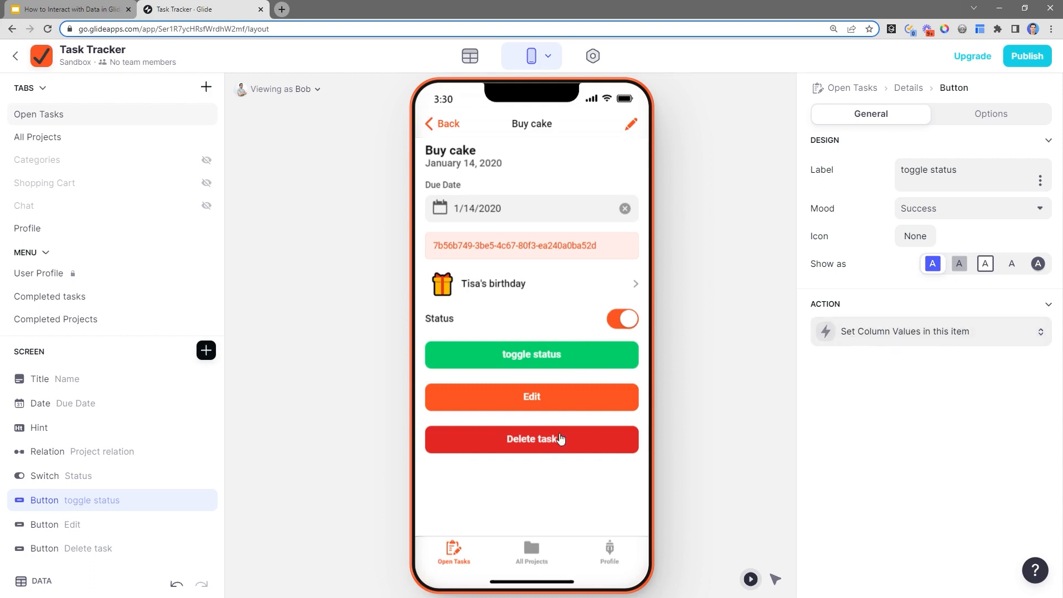
Create a new custom action for the toggle status button and make its first step Set Column Values
{"action": "left_click", "coordinate": [945, 330]}
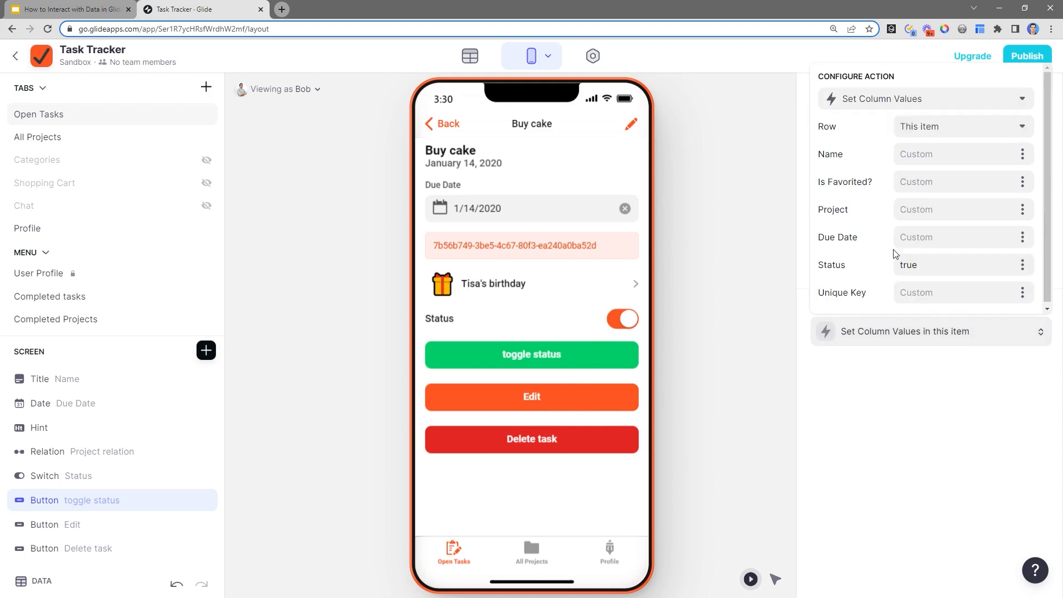
{"action": "left_click", "coordinate": [862, 105]}
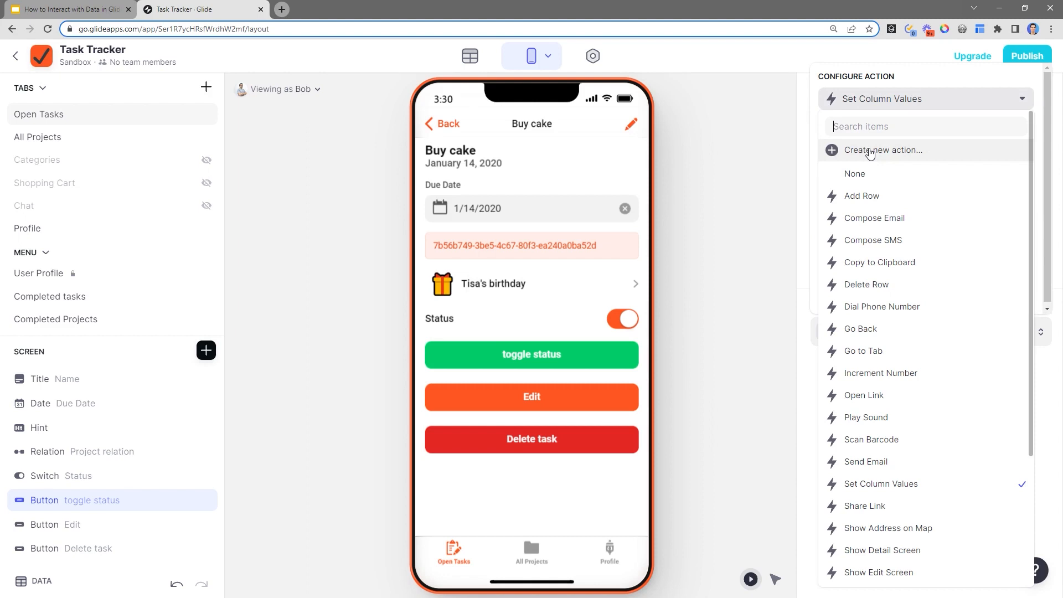
{"action": "left_click", "coordinate": [870, 150]}
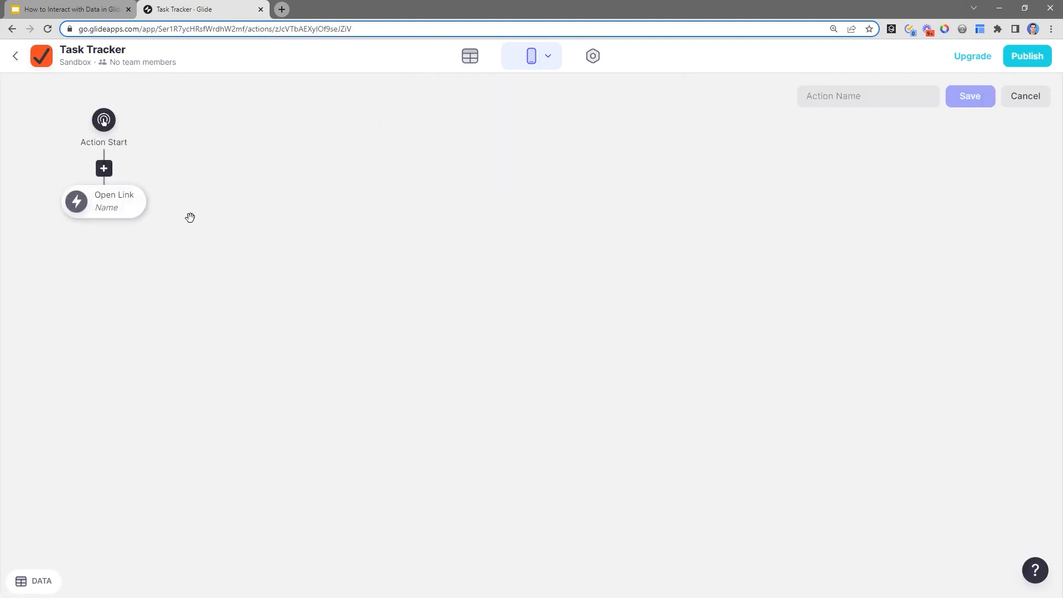
{"action": "left_click", "coordinate": [126, 200]}
{"action": "left_click", "coordinate": [138, 283]}
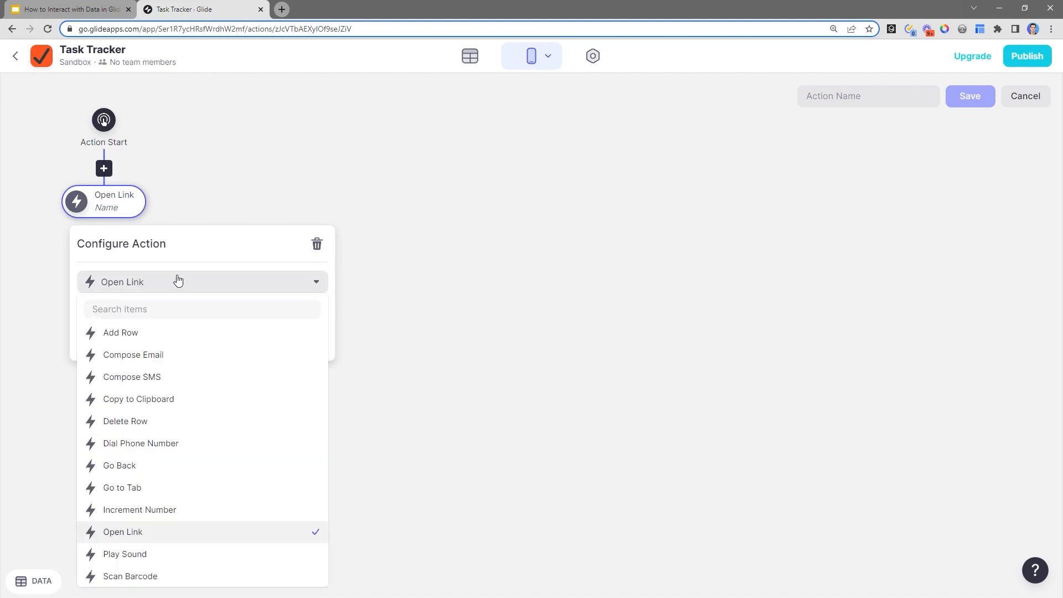
{"action": "type", "text": "set"}
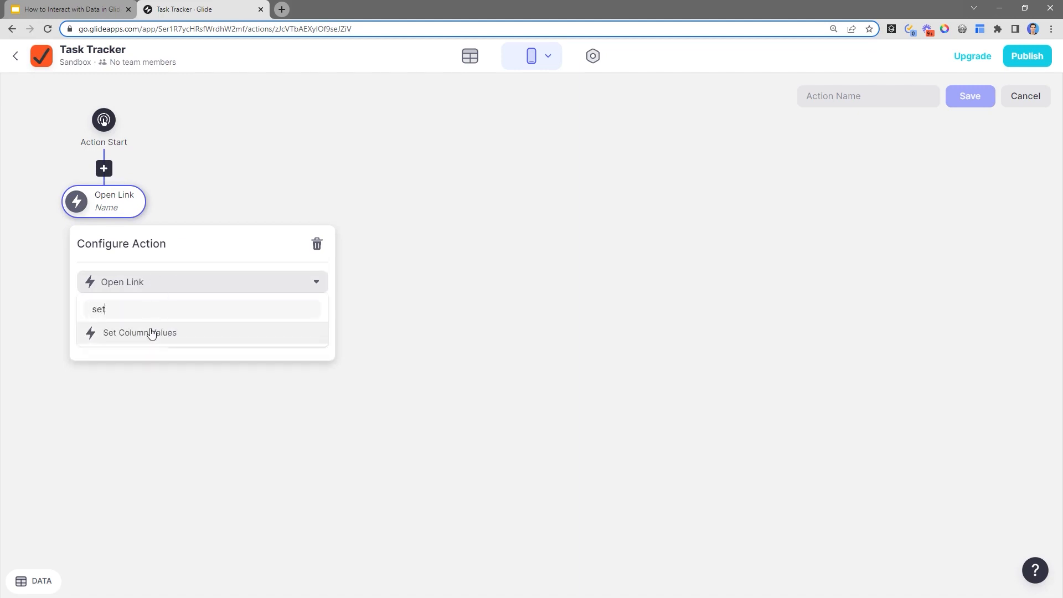
{"action": "left_click", "coordinate": [152, 333]}
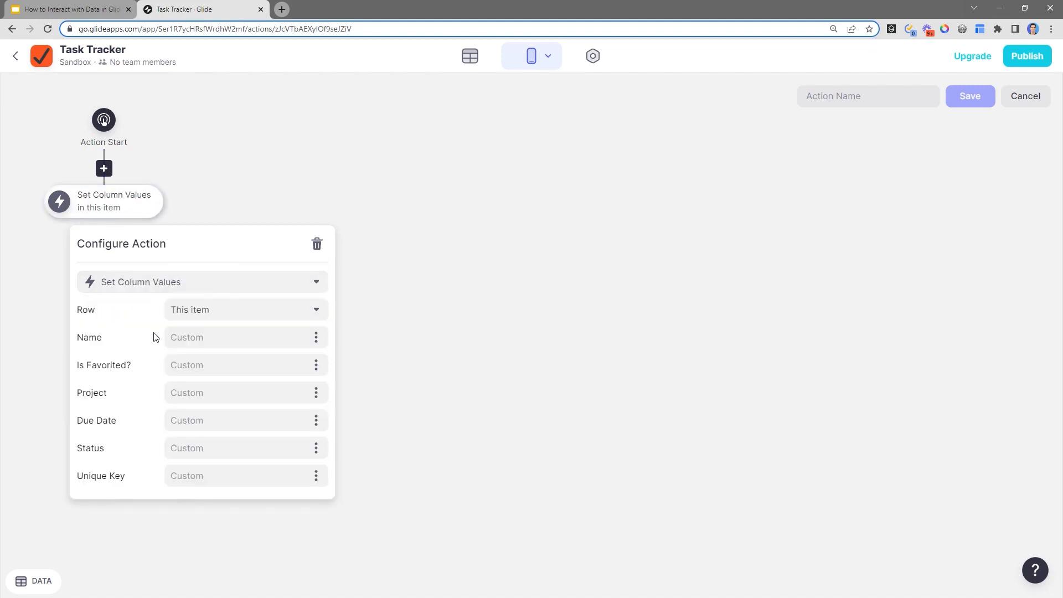
Set the Status column to true in the Set Column Values step for this item
{"action": "left_click", "coordinate": [206, 450]}
{"action": "type", "text": "true"}
{"action": "left_click", "coordinate": [380, 422]}
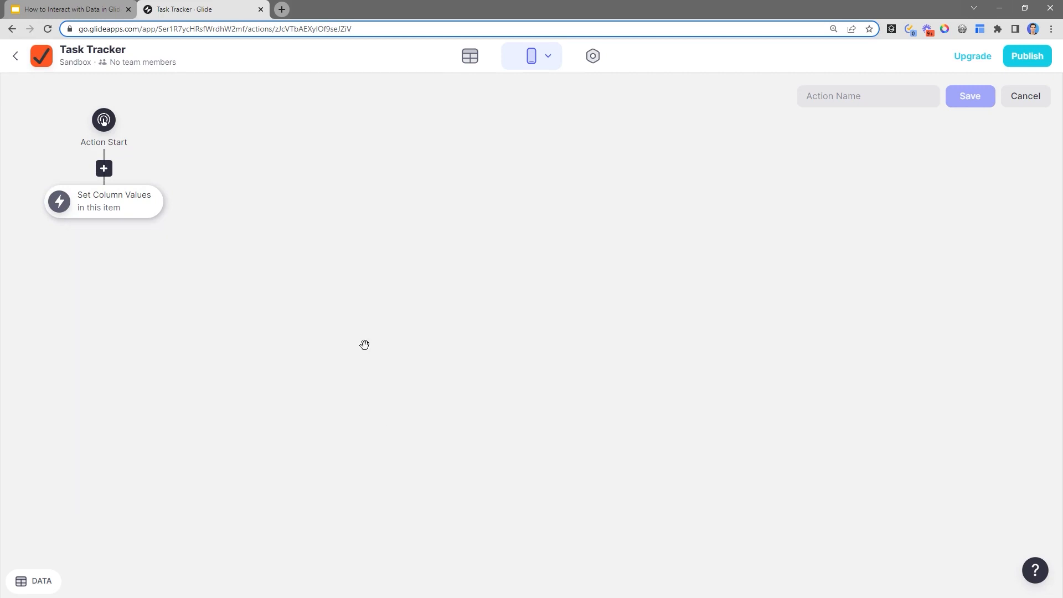
Add the condition "Status is not checked" before Set Column Values and review that step's settings
{"action": "left_click", "coordinate": [104, 175]}
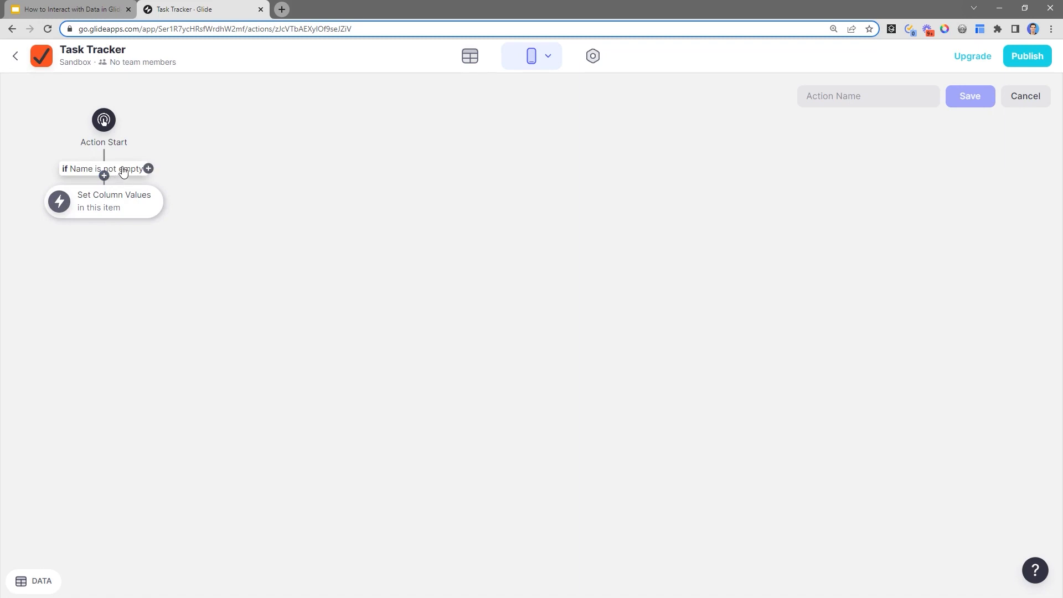
{"action": "left_click", "coordinate": [103, 169]}
{"action": "left_click", "coordinate": [145, 242]}
{"action": "left_click", "coordinate": [135, 383]}
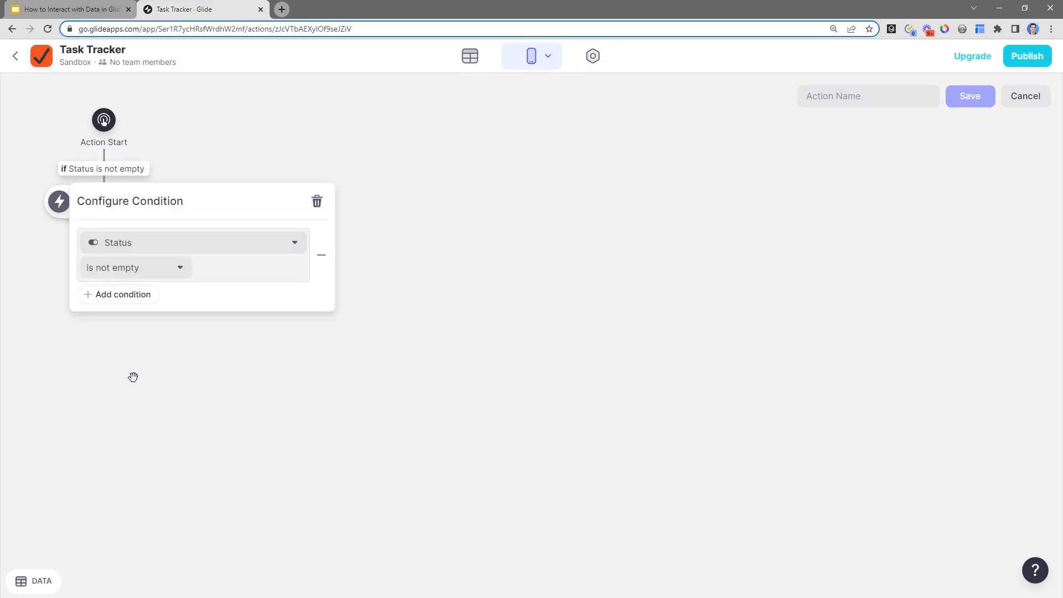
{"action": "left_click", "coordinate": [152, 273]}
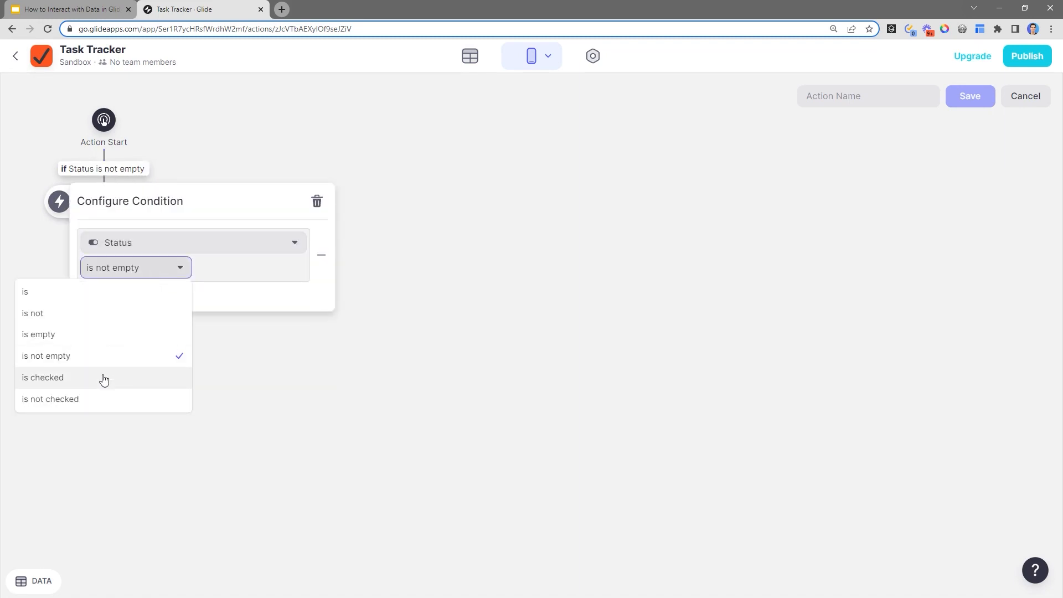
{"action": "left_click", "coordinate": [95, 398]}
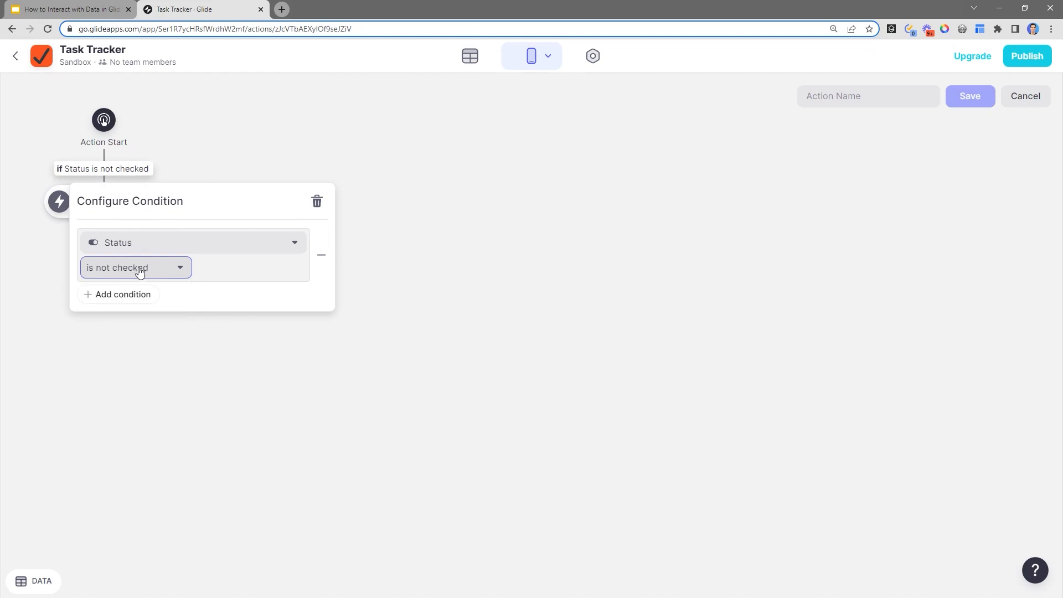
{"action": "left_click", "coordinate": [149, 334]}
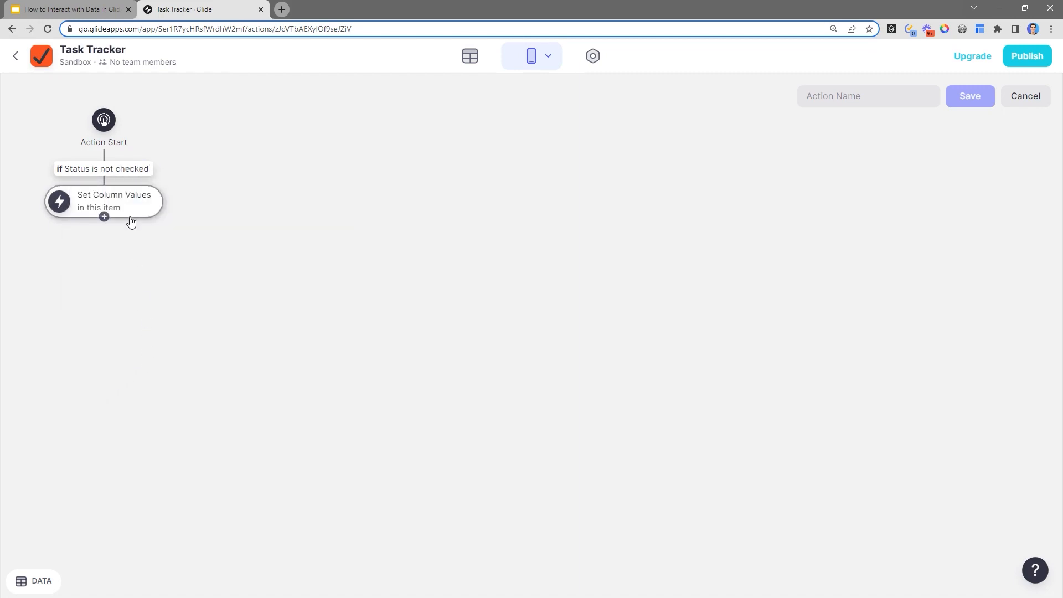
{"action": "left_click", "coordinate": [60, 201]}
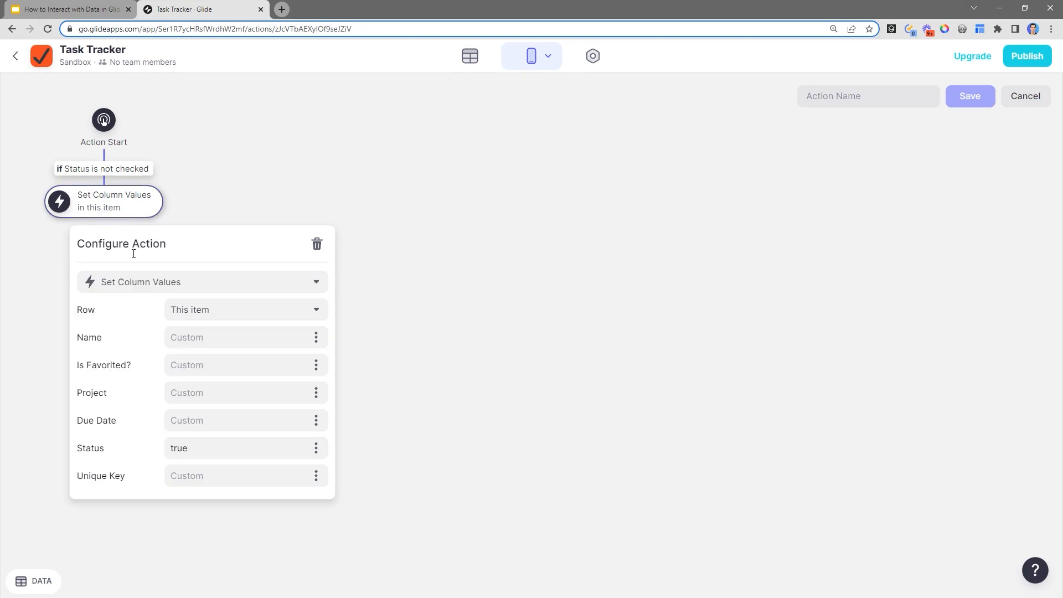
{"action": "left_click", "coordinate": [213, 190]}
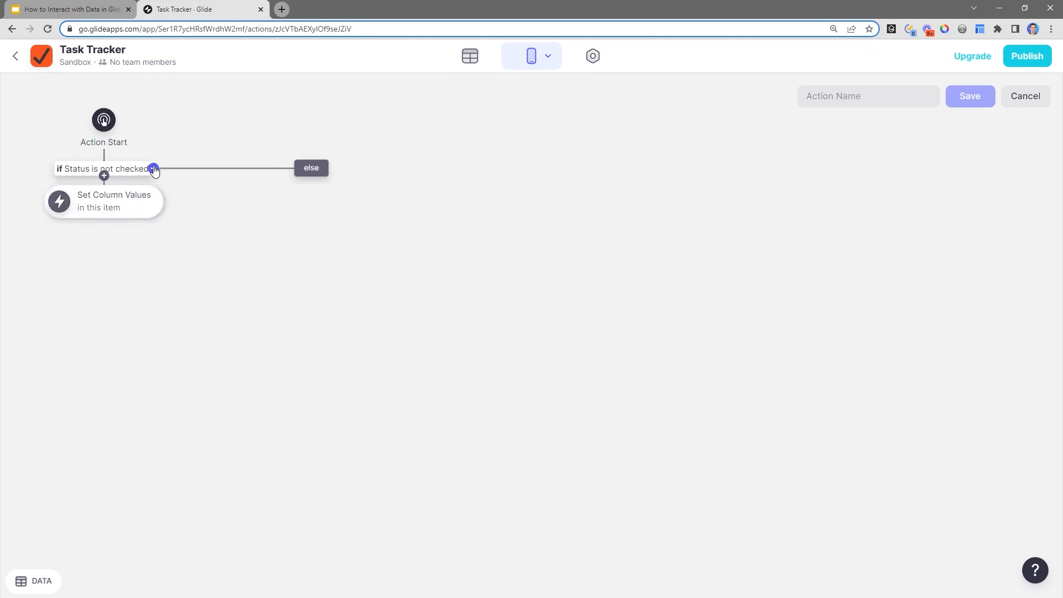
Add an else branch with a Set Column Values step on this item and configure its Status column
{"action": "left_click", "coordinate": [154, 169]}
{"action": "left_click", "coordinate": [309, 186]}
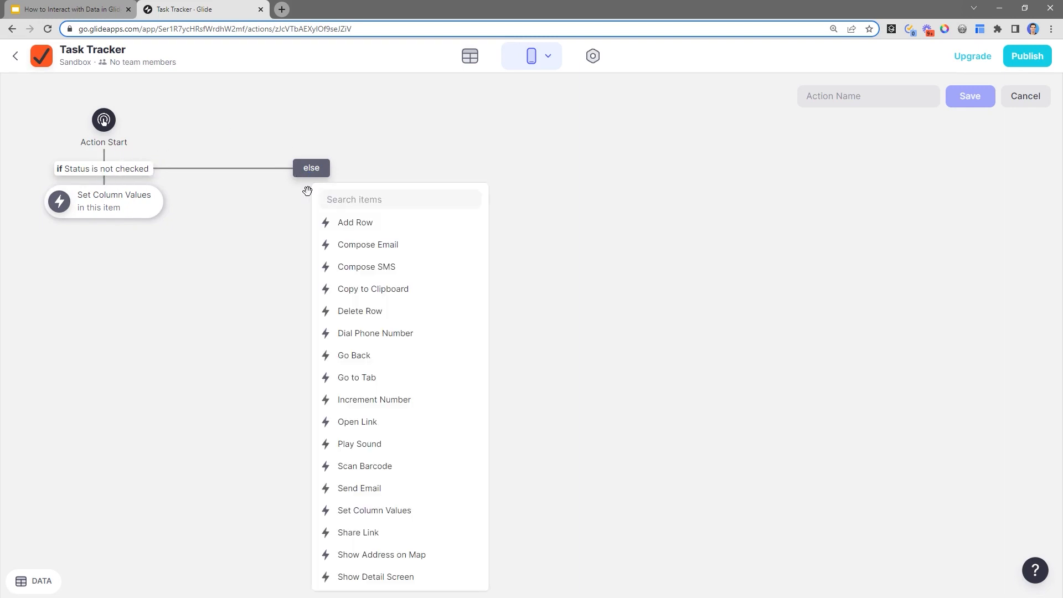
{"action": "type", "text": "set"}
{"action": "left_click", "coordinate": [346, 222]}
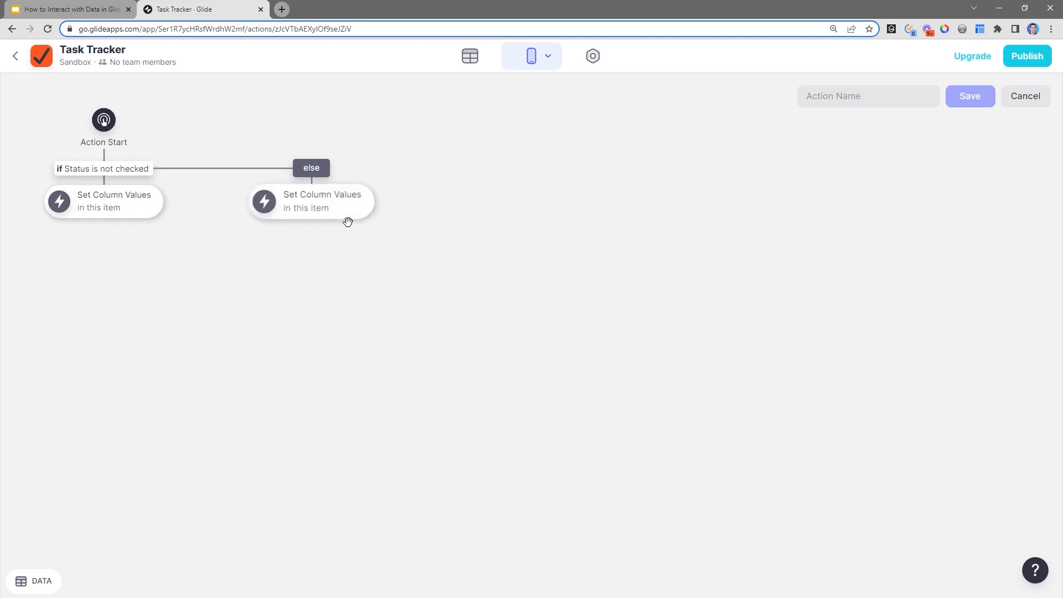
{"action": "left_click", "coordinate": [346, 205]}
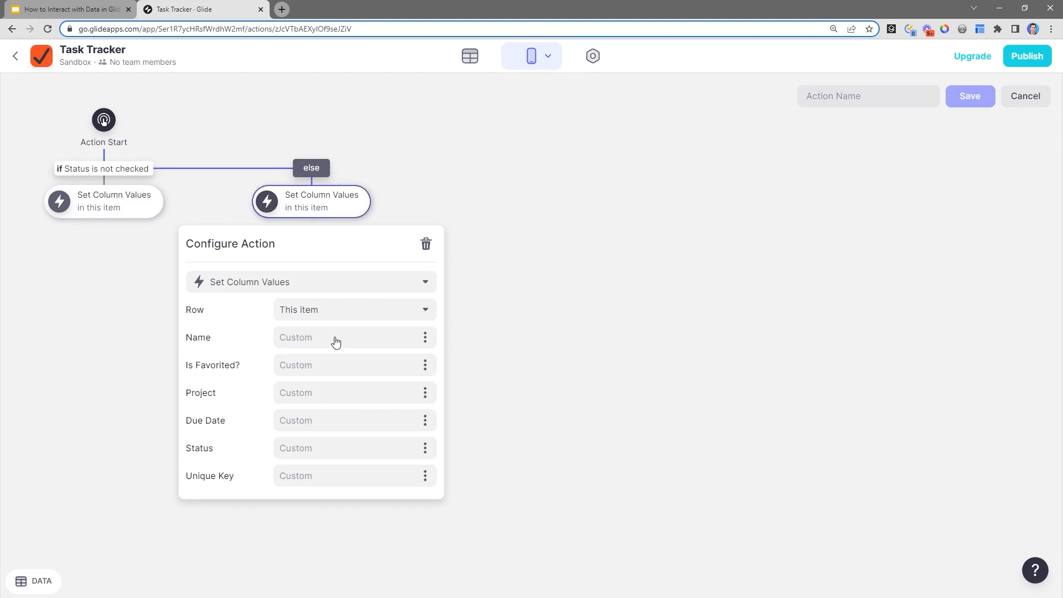
{"action": "left_click", "coordinate": [427, 453]}
{"action": "left_click", "coordinate": [309, 264]}
{"action": "left_click", "coordinate": [611, 444]}
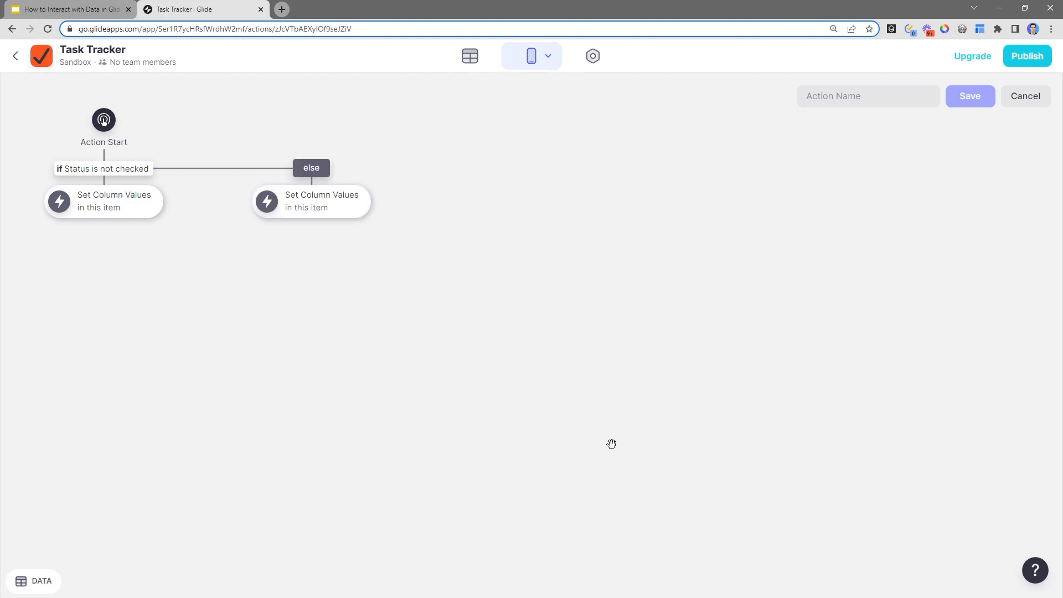
Name the custom action Toggle Status and save it
{"action": "left_click", "coordinate": [879, 107]}
{"action": "type", "text": "Toggle"}
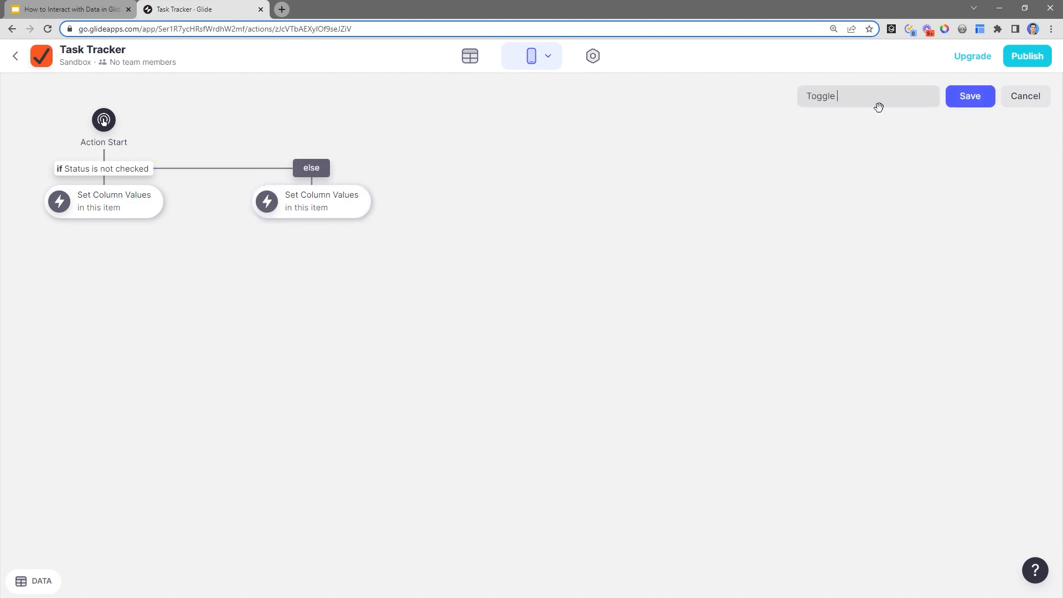
{"action": "type", "text": " Status"}
{"action": "left_click", "coordinate": [970, 97]}
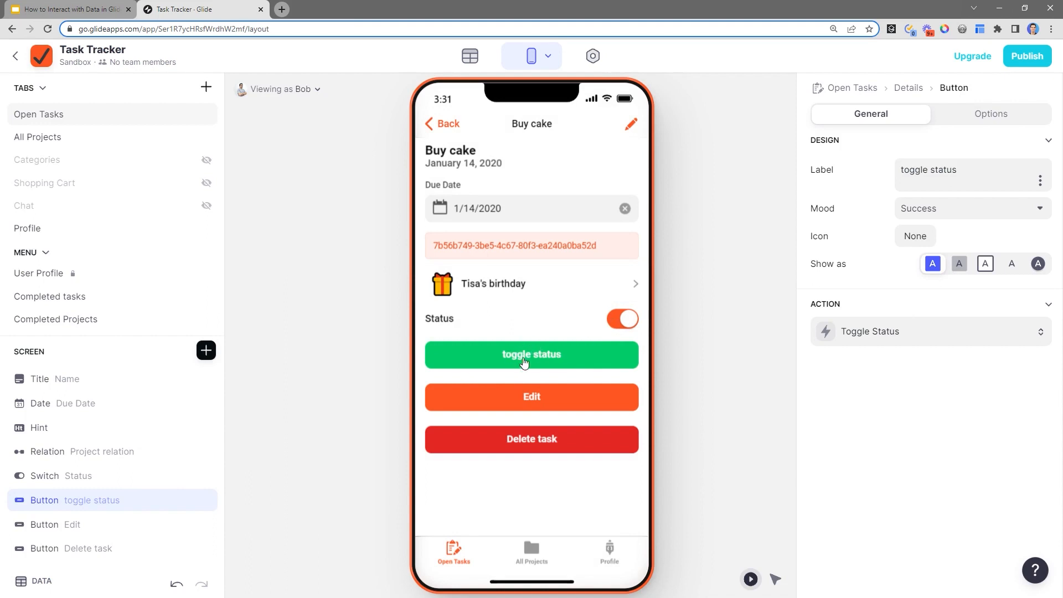
Test the toggle status button on the Buy cake task several times in a row
{"action": "left_click", "coordinate": [568, 363]}
{"action": "left_click", "coordinate": [578, 360]}
{"action": "left_click", "coordinate": [577, 361]}
{"action": "left_click", "coordinate": [577, 361]}
Reopen the Toggle Status action and review the Set Column Values step under the "Status is not checked" condition
{"action": "left_click", "coordinate": [884, 338]}
{"action": "left_click", "coordinate": [849, 408]}
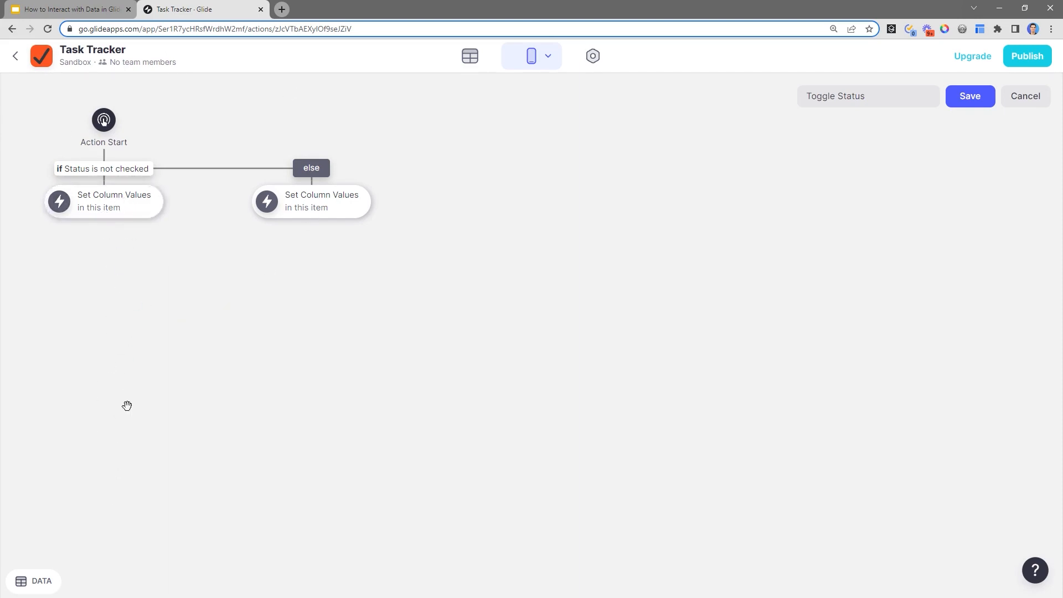
{"action": "left_click", "coordinate": [130, 206]}
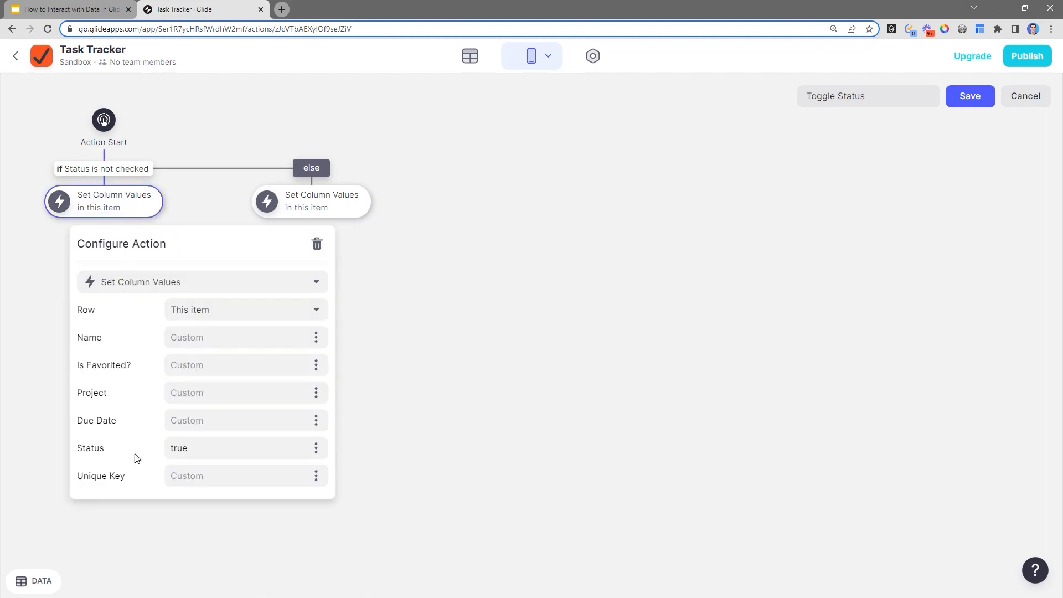
{"action": "left_click", "coordinate": [135, 515]}
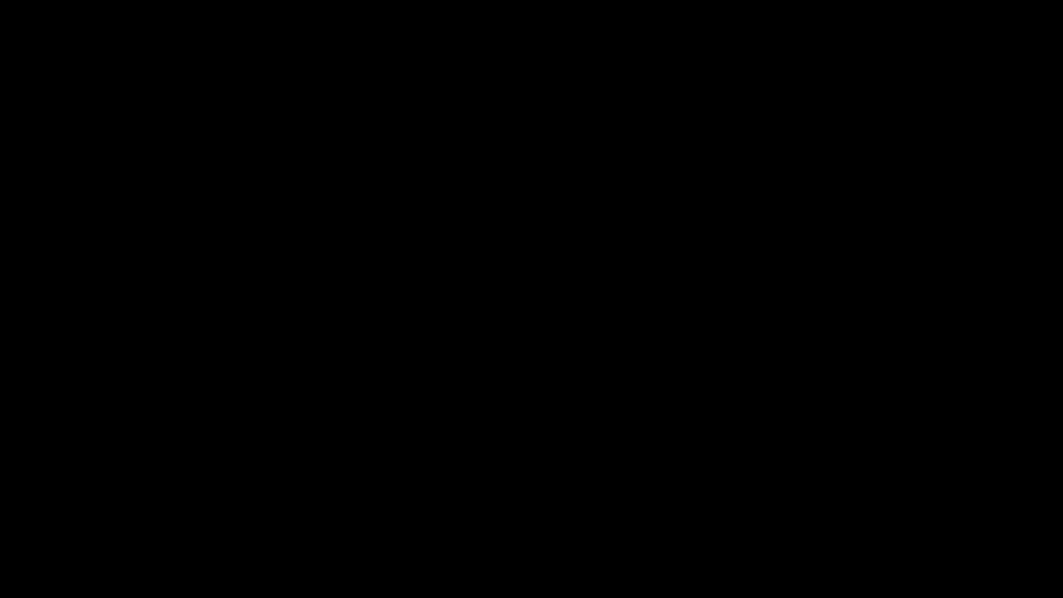